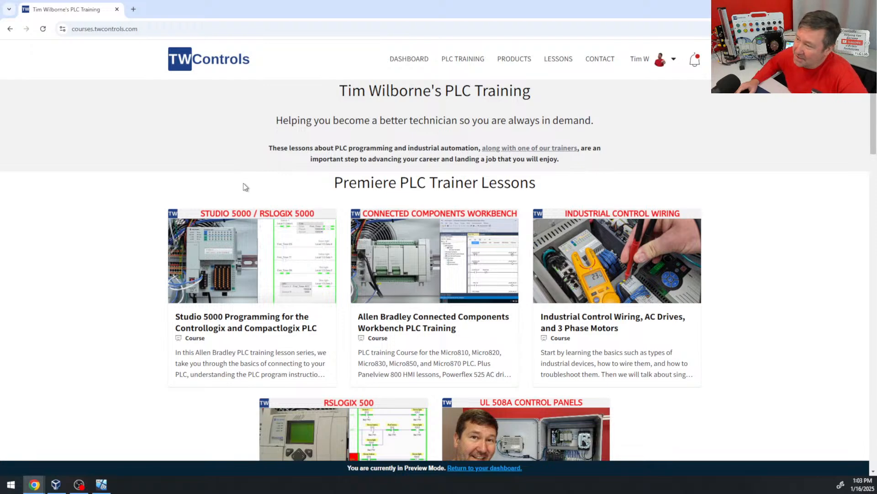
- Browse the PLC training course listings and open the Inductive Automation Ignition SCADA Course page
scroll(402, 183, down, 8)
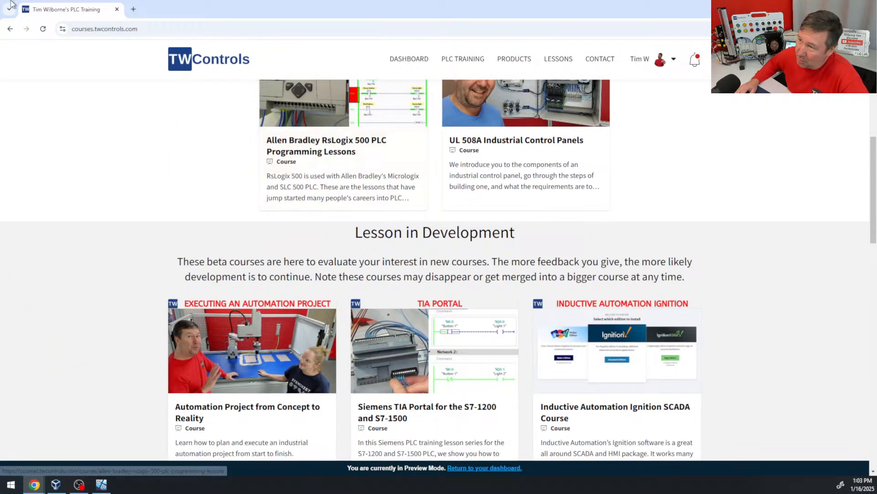
scroll(246, 92, down, 3)
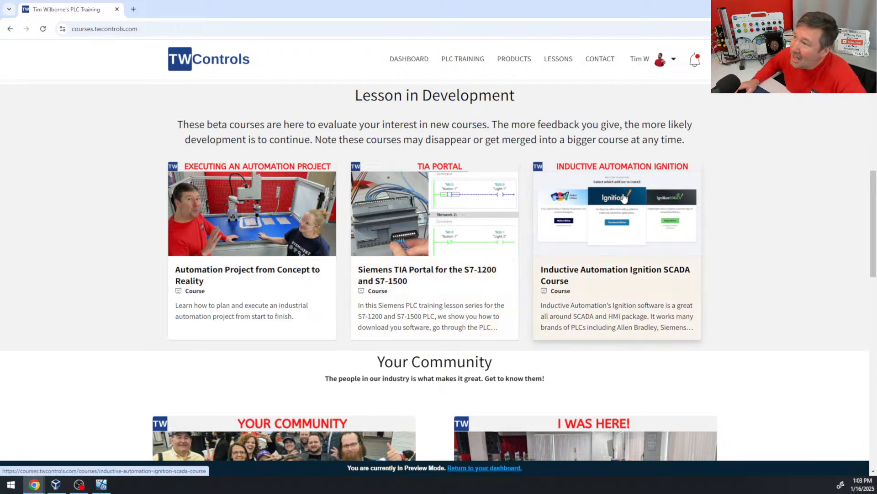
scroll(614, 199, up, 5)
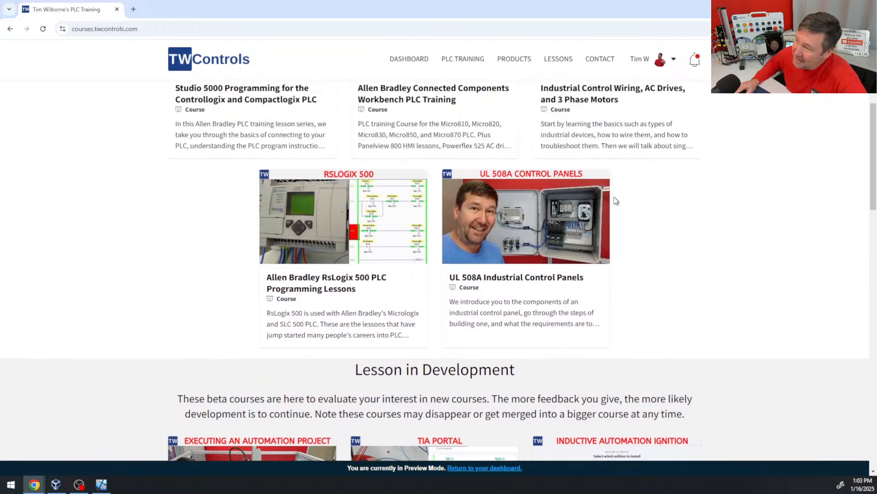
scroll(617, 200, up, 2)
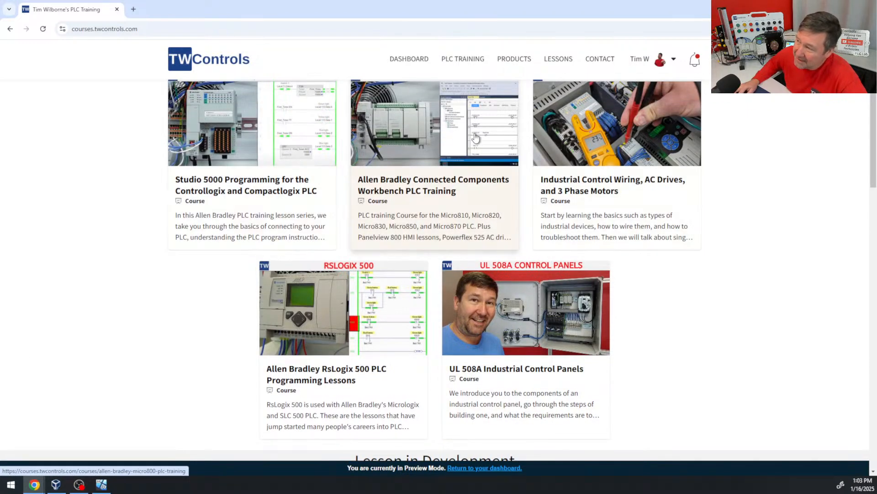
scroll(594, 160, down, 5)
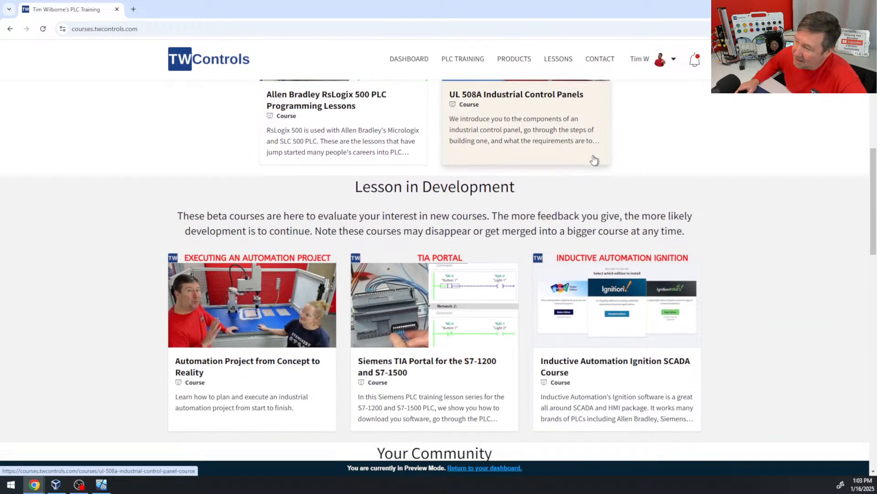
scroll(594, 160, down, 1)
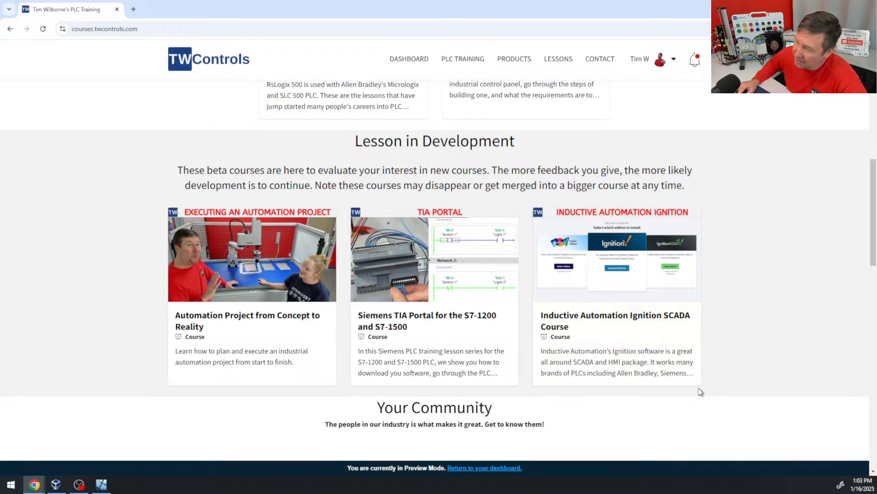
click(566, 377)
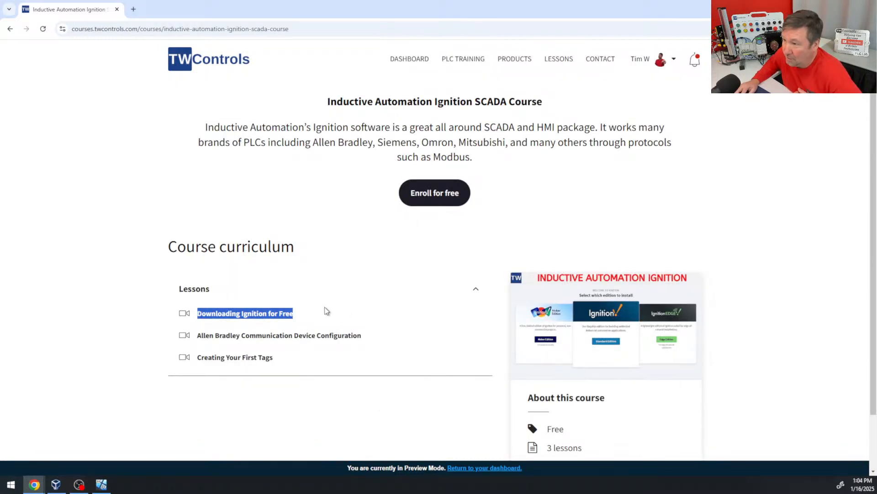
- Switch to the virtual machine's Edge window and replace its old Ignition and Settings tabs with a new blank tab
click(101, 486)
mouse_move(71, 483)
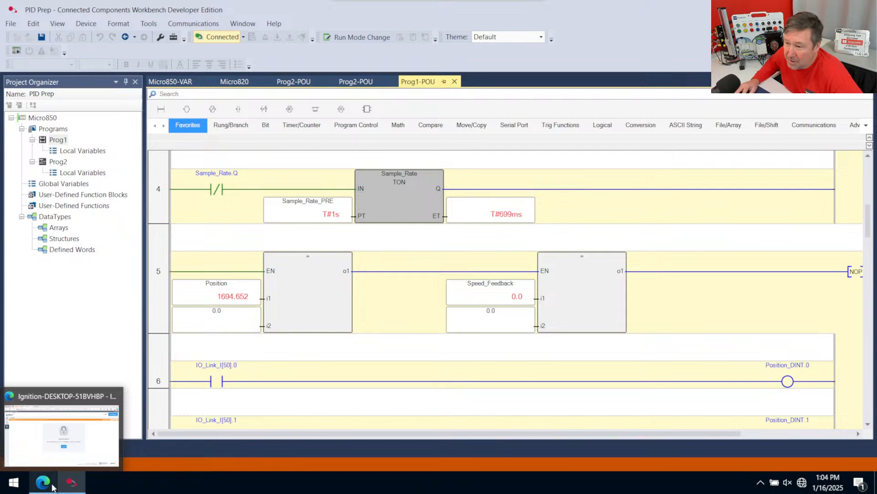
click(61, 434)
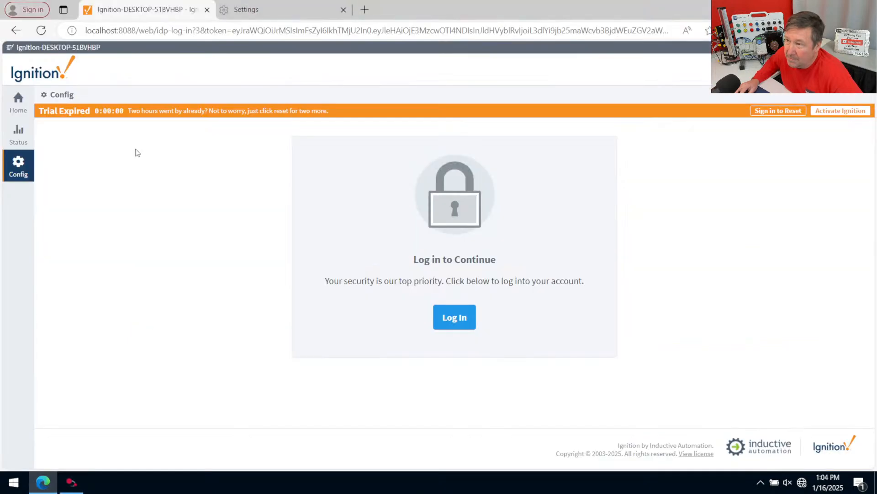
click(207, 10)
click(227, 10)
click(207, 9)
- Load the Ignition gateway home page at localhost:8088
text(LOCalhost:8088)
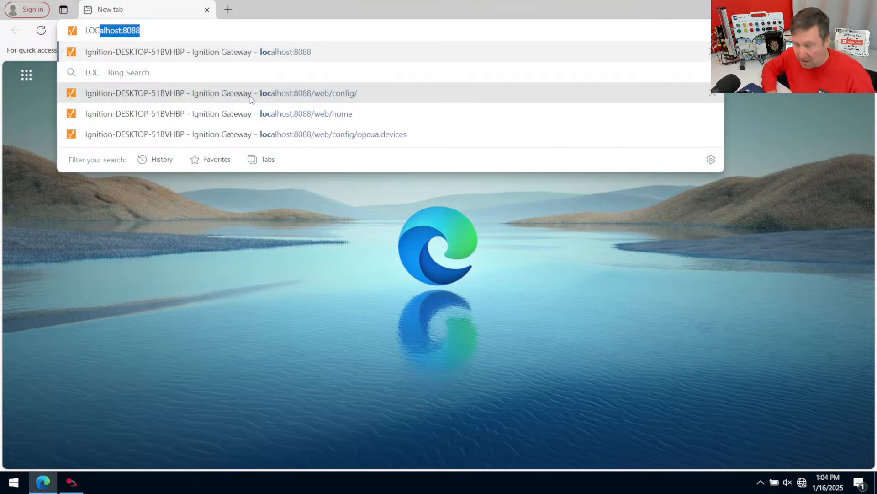
key(Right)
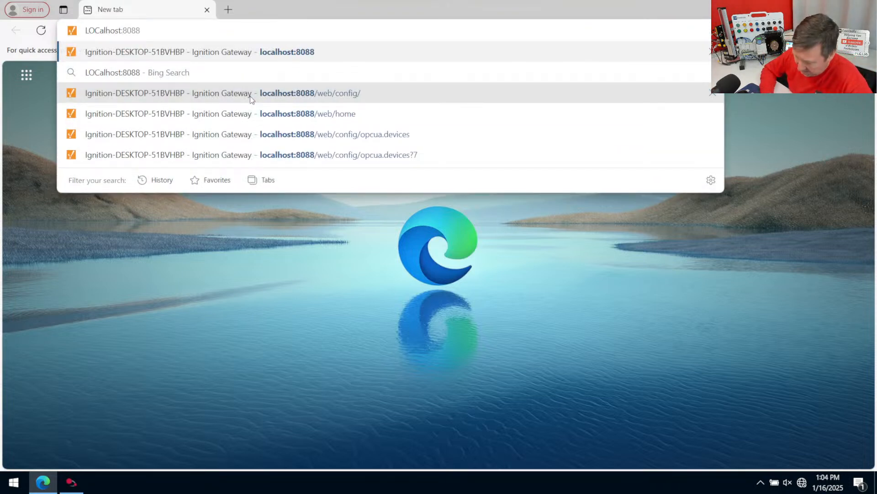
key(Return)
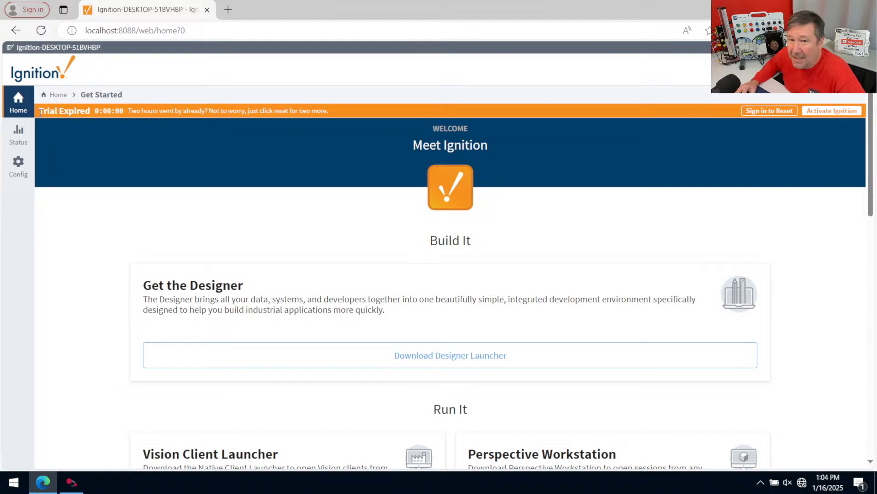
- Sign in to the Ignition gateway with the saved credentials and reset the expired trial
drag(40, 111, 415, 110)
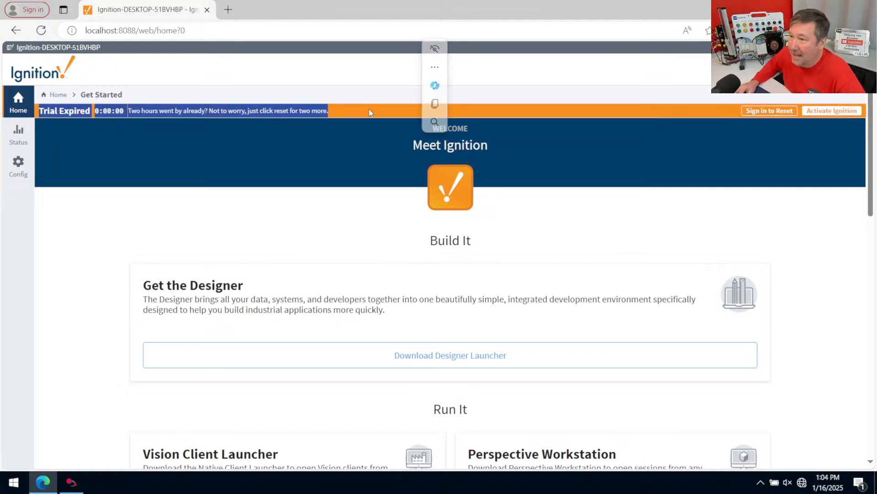
click(187, 115)
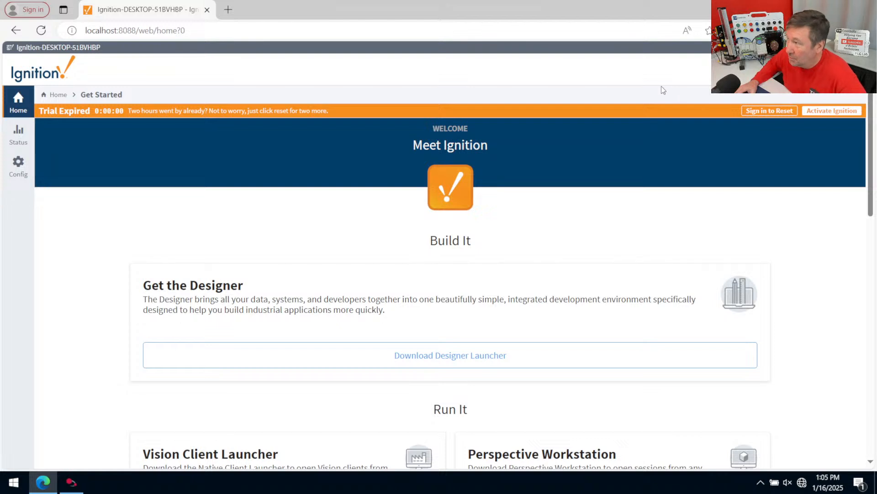
click(781, 114)
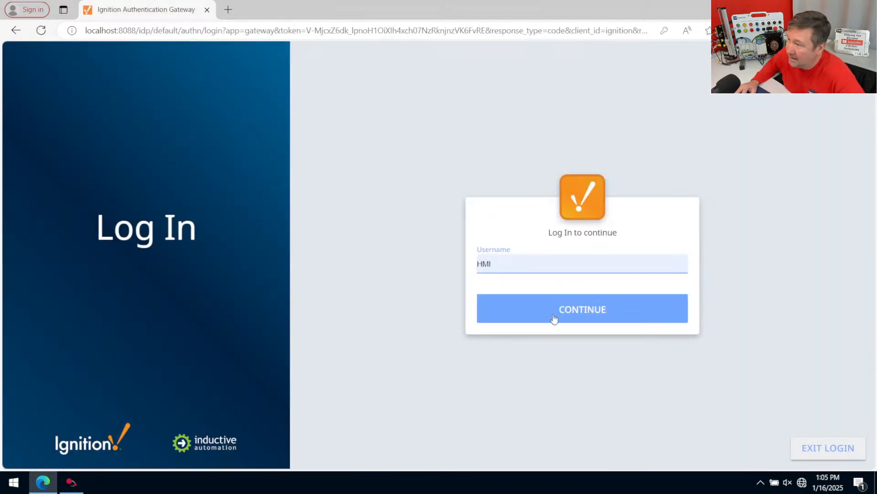
click(572, 315)
click(575, 329)
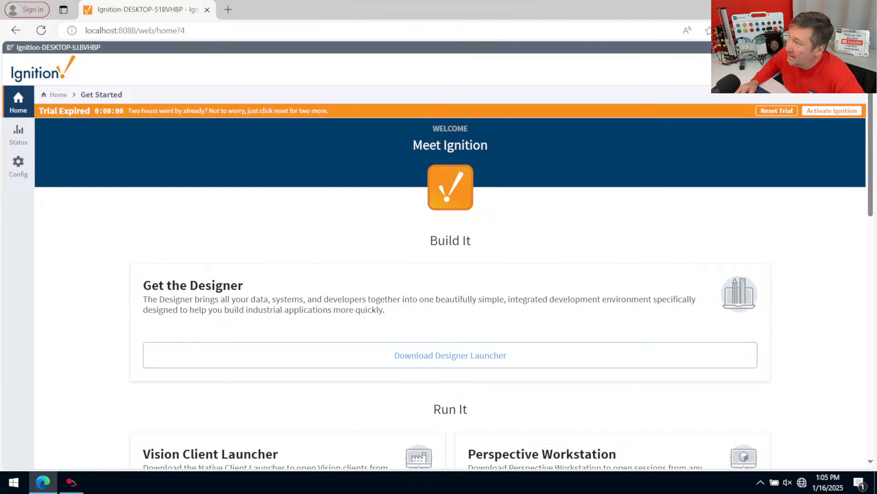
click(776, 113)
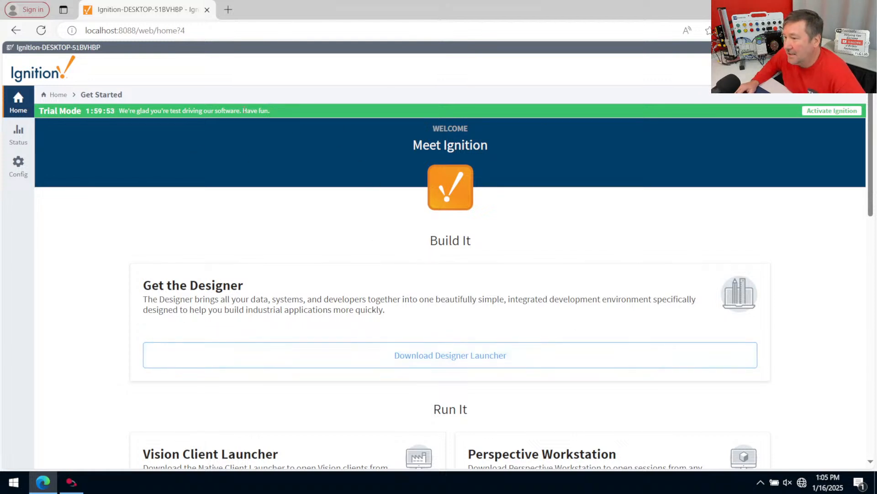
- Open the OPC UA device connections in the gateway configuration
click(18, 163)
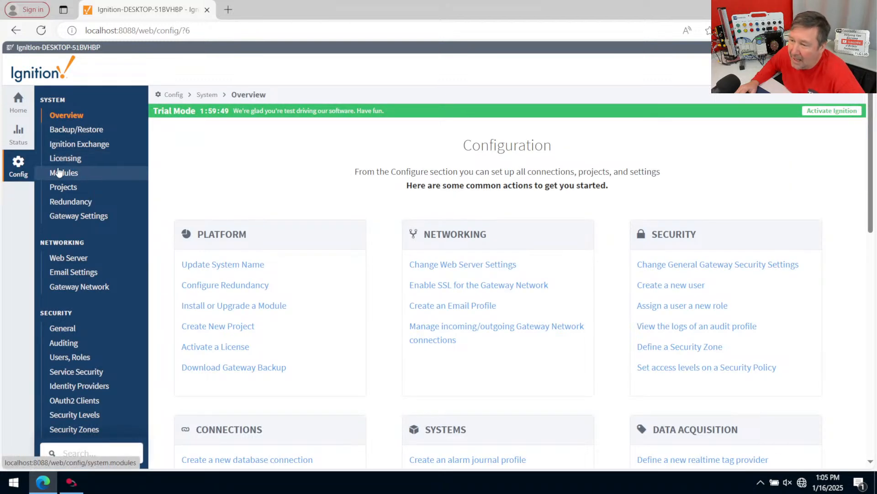
scroll(58, 171, down, 5)
scroll(57, 172, down, 4)
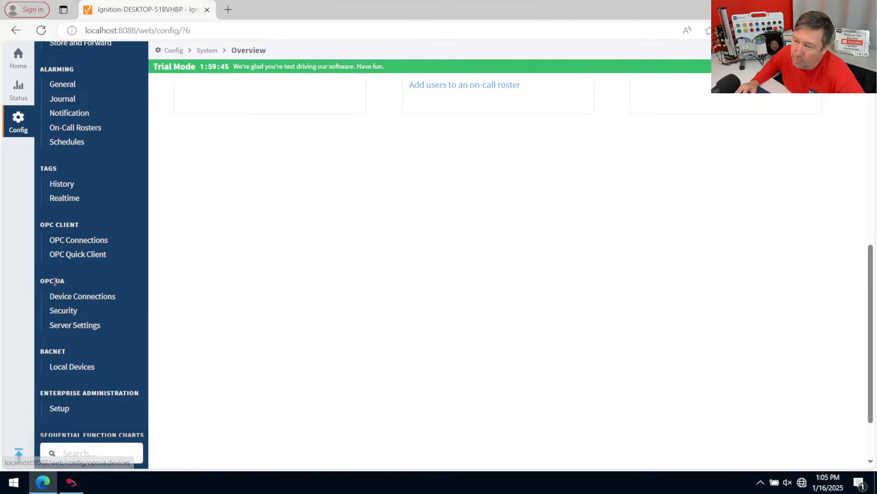
click(77, 299)
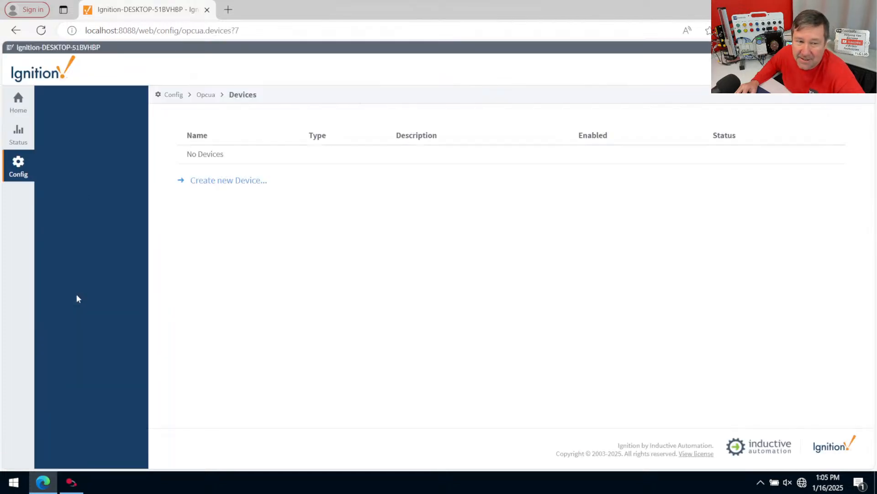
- Start a new device connection using the Allen-Bradley Micro800 Driver and proceed to its settings
click(209, 195)
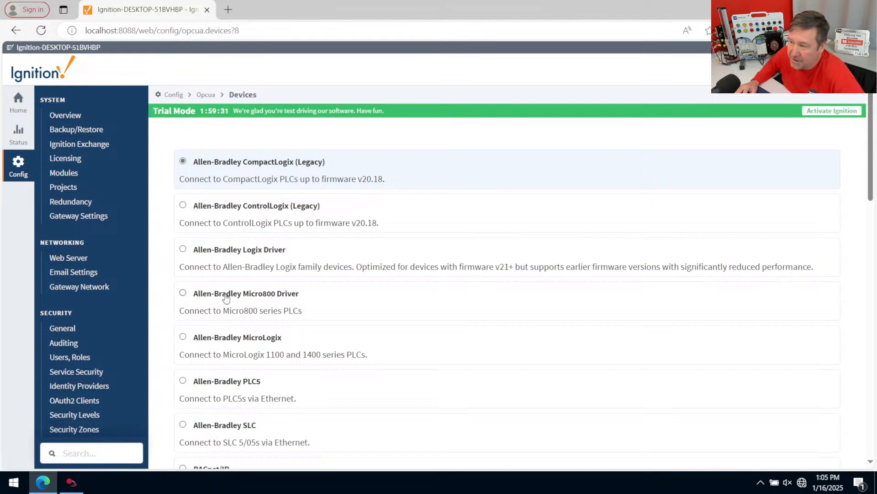
click(184, 292)
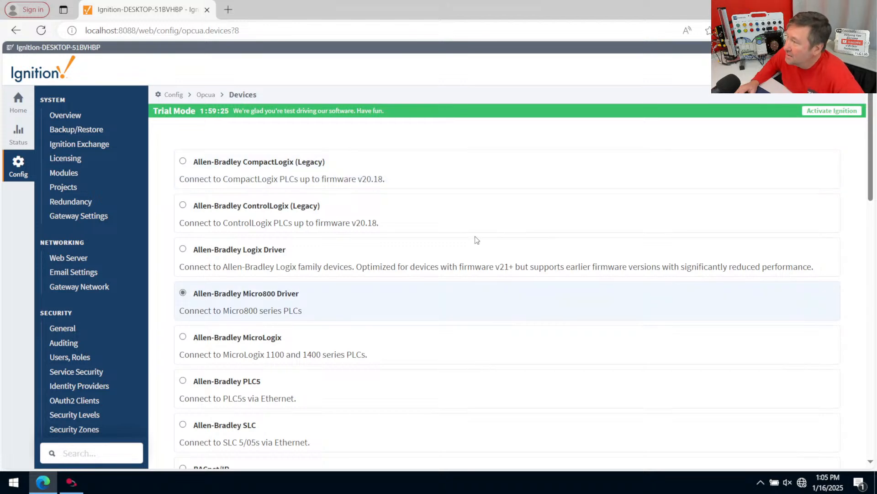
scroll(484, 235, down, 6)
scroll(488, 234, down, 10)
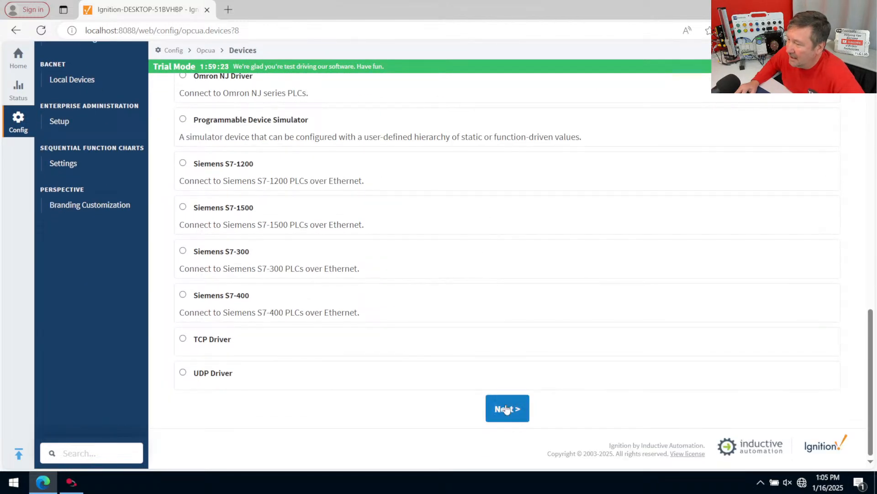
click(507, 408)
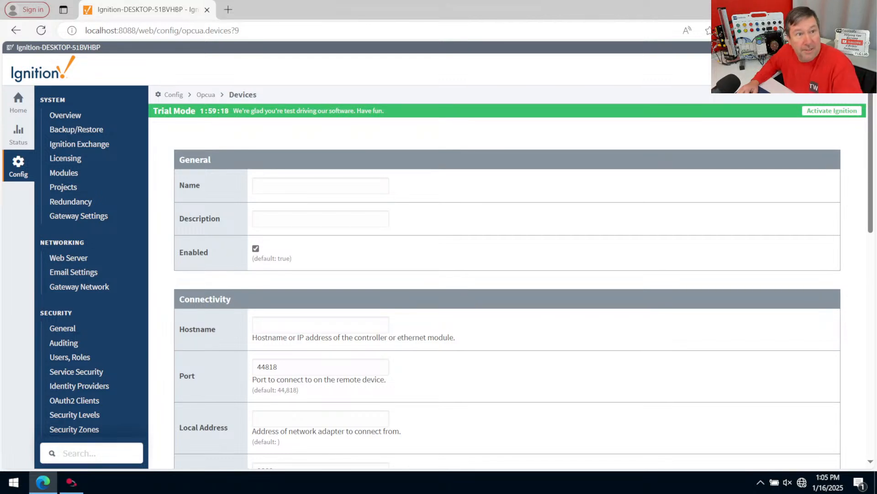
- Name the new device Micro850 and enter 192.168.1.10 as its hostname
click(275, 183)
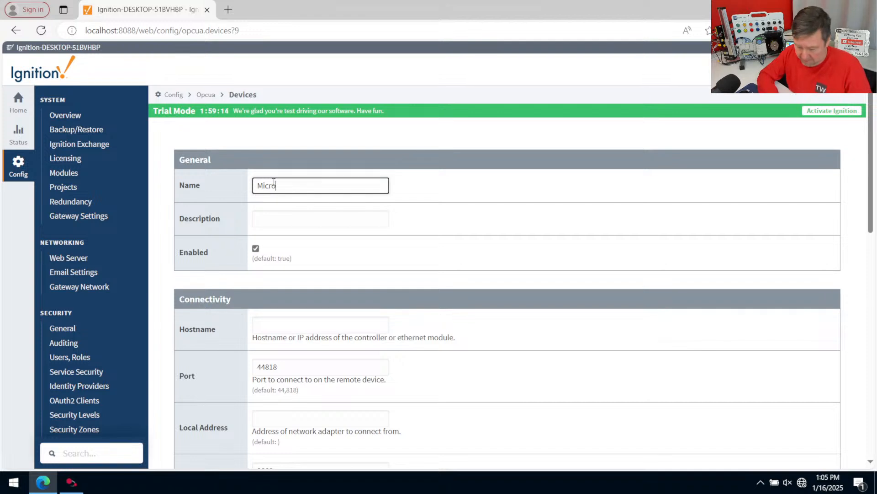
text(Micro850)
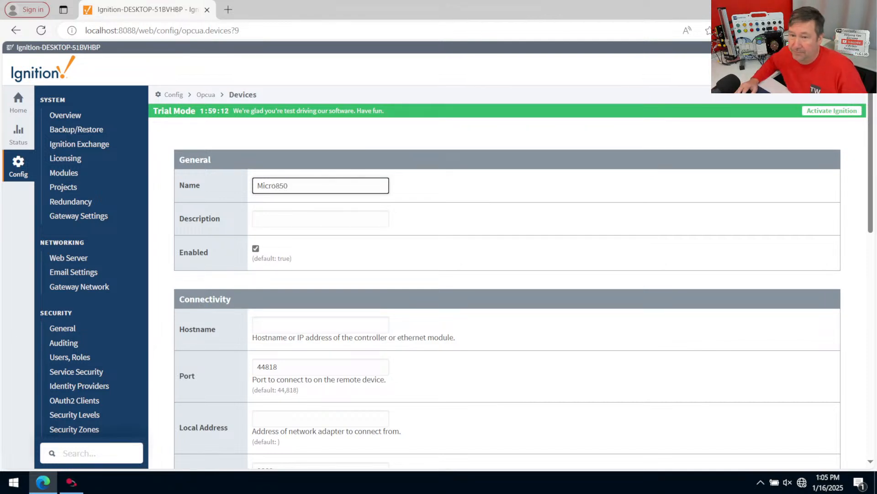
click(281, 326)
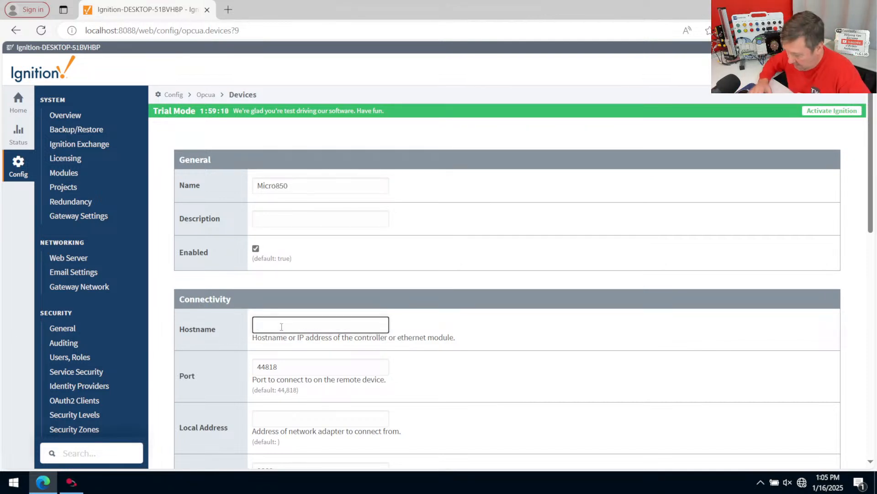
text(192.168.1)
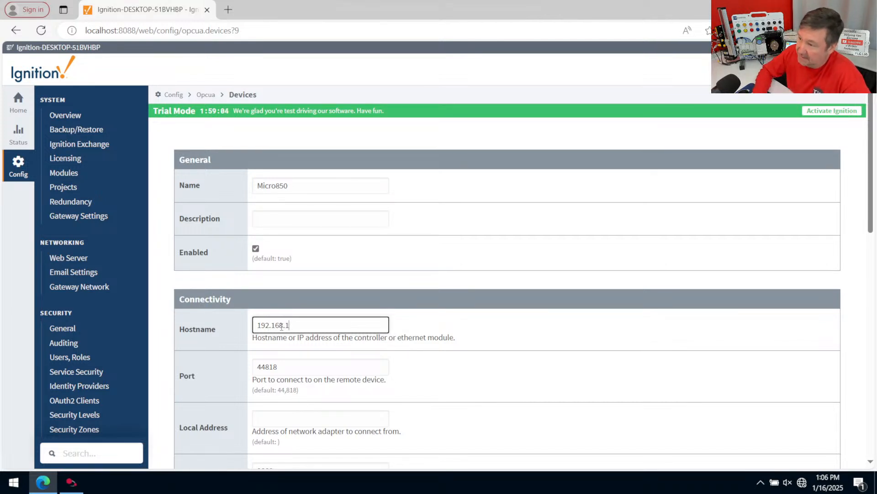
text(.10)
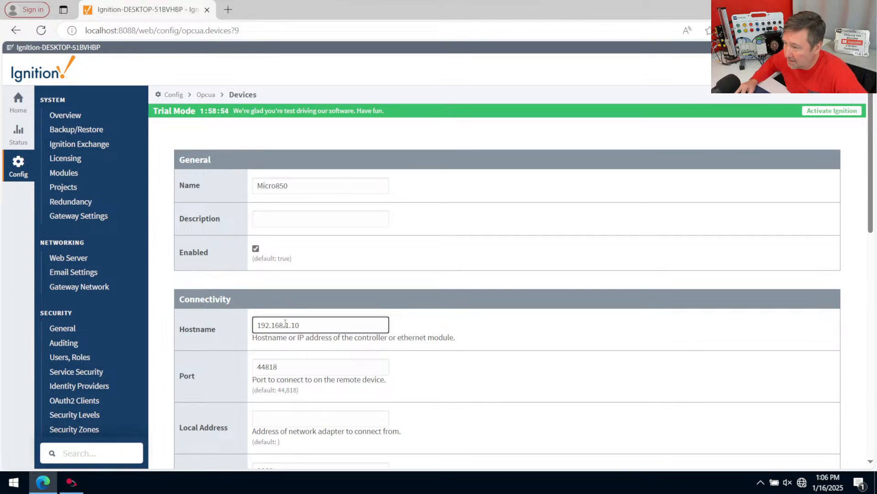
- Change the device's hostname to 192.168.20.101 and save the device connection
drag(287, 324, 362, 317)
text(2)
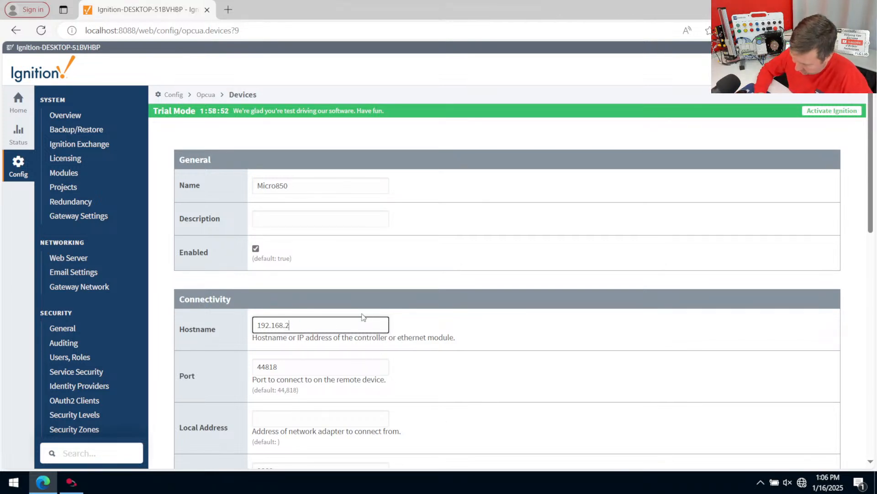
text(0.101)
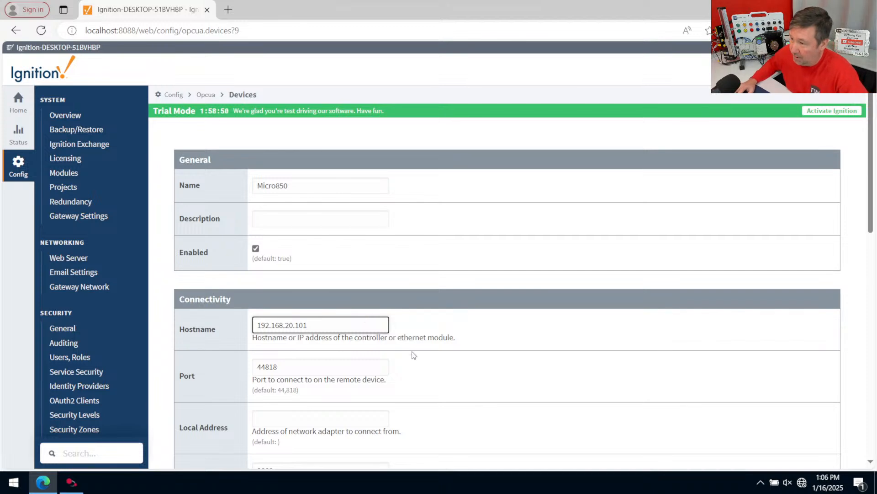
scroll(457, 349, down, 10)
click(505, 287)
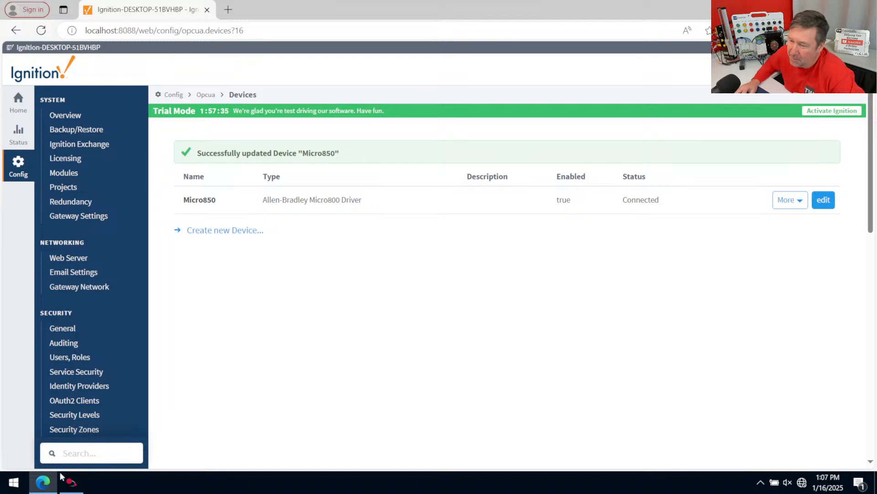
- Find and launch the Ignition Designer Launcher application
click(14, 482)
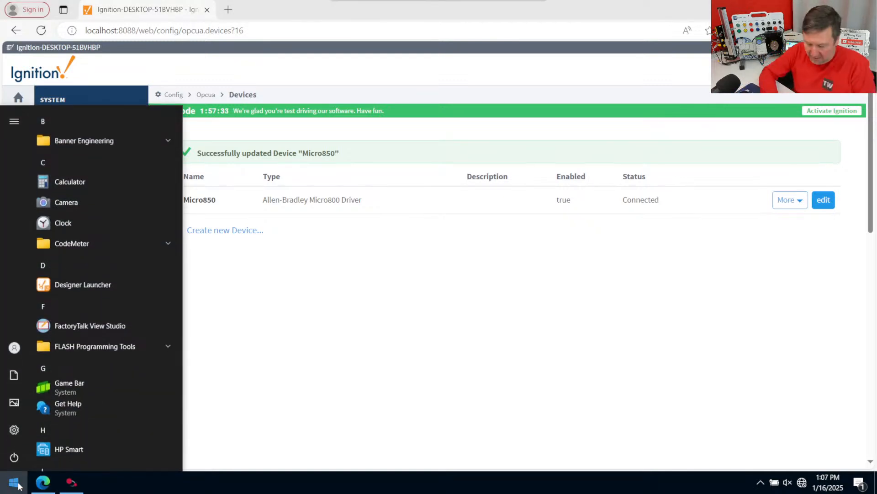
text(i)
key(BackSpace)
text(d)
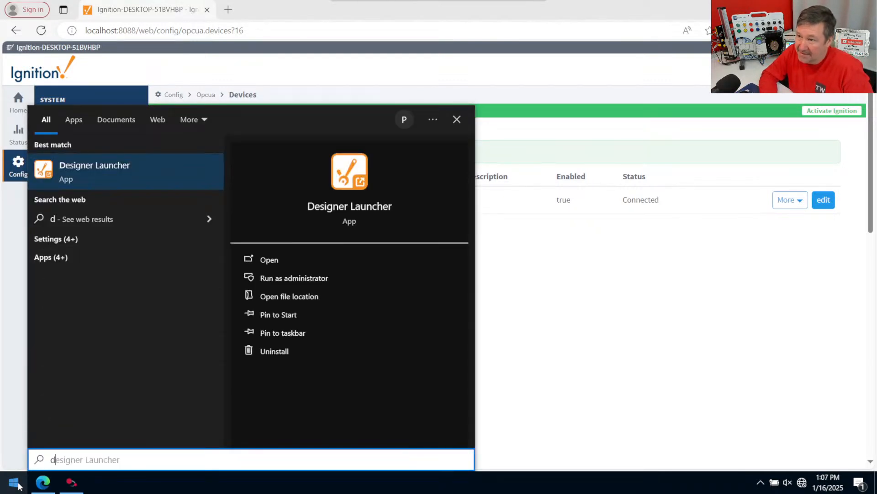
key(Return)
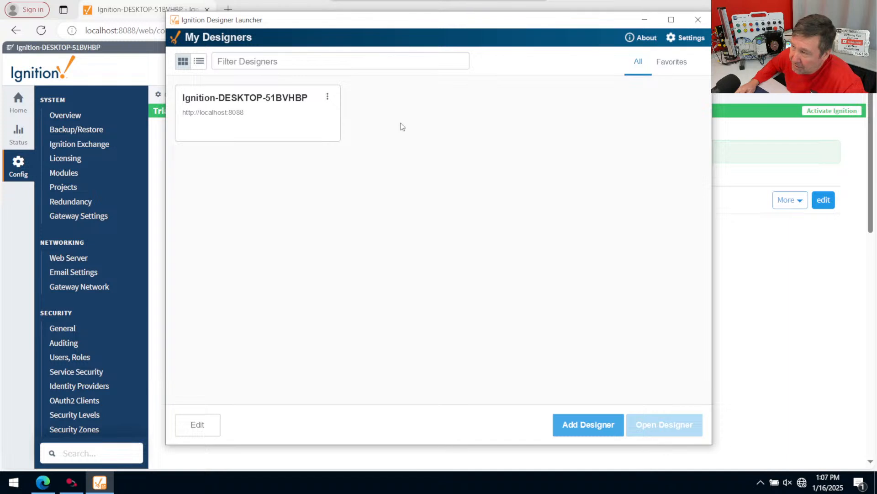
- Open the Designer for the local Ignition gateway and log in with the account's username and password
click(255, 122)
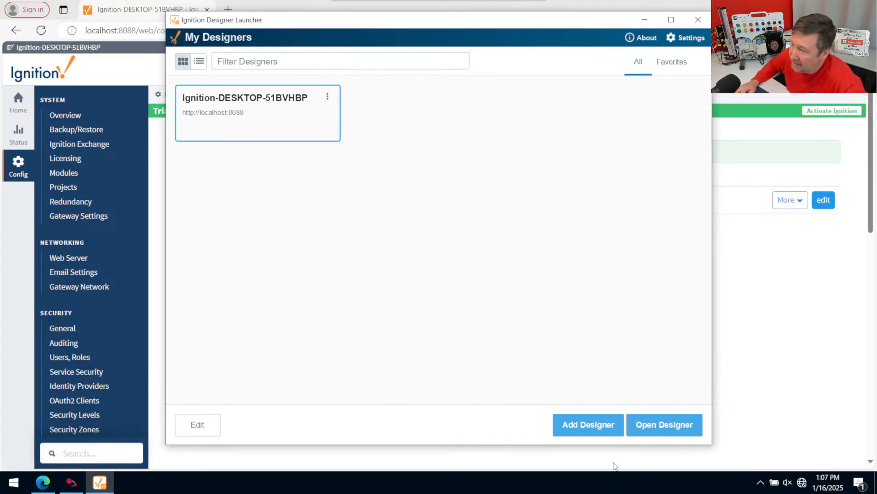
click(657, 433)
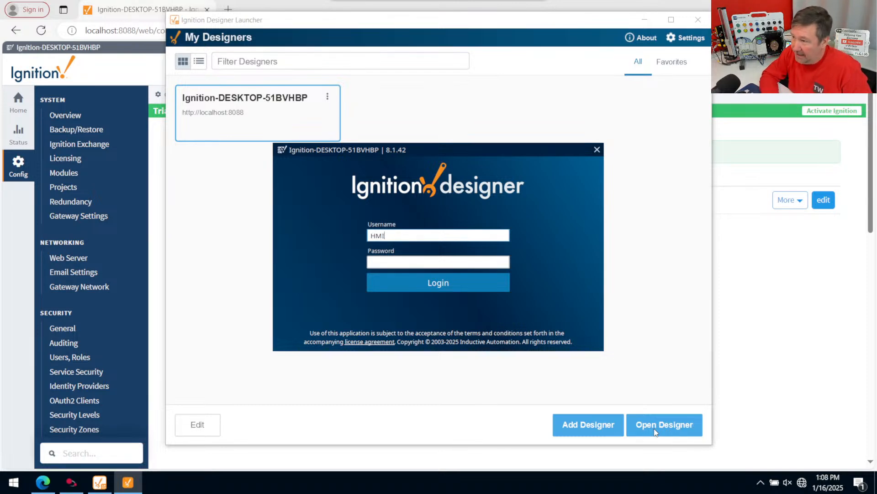
key(Tab)
key(Return)
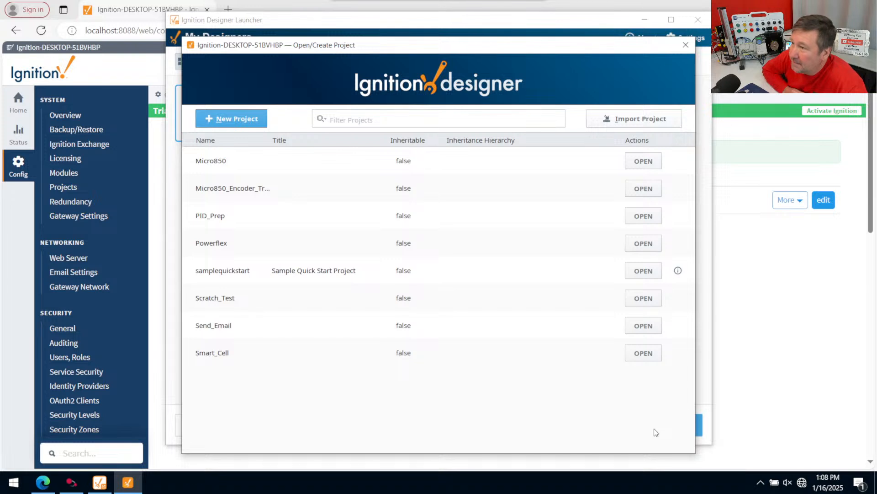
- Create a new project named PID_Trend with the default connection settings
click(210, 122)
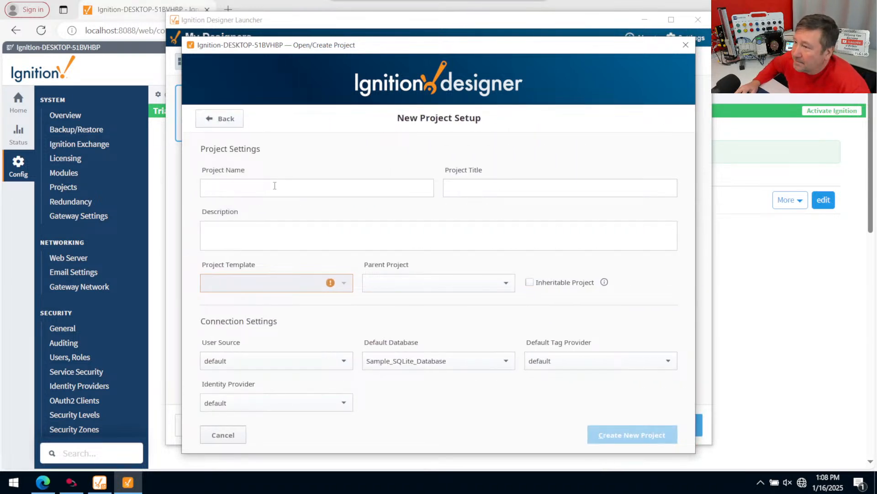
text(Pl)
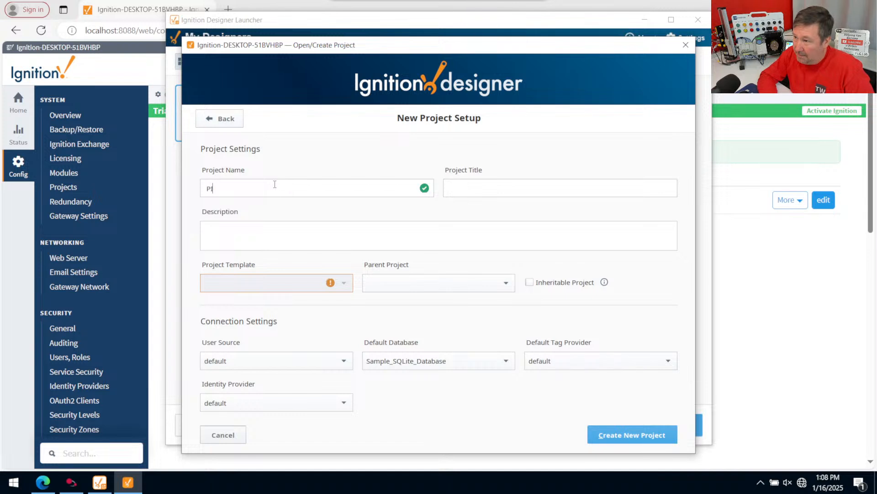
text(D Tre)
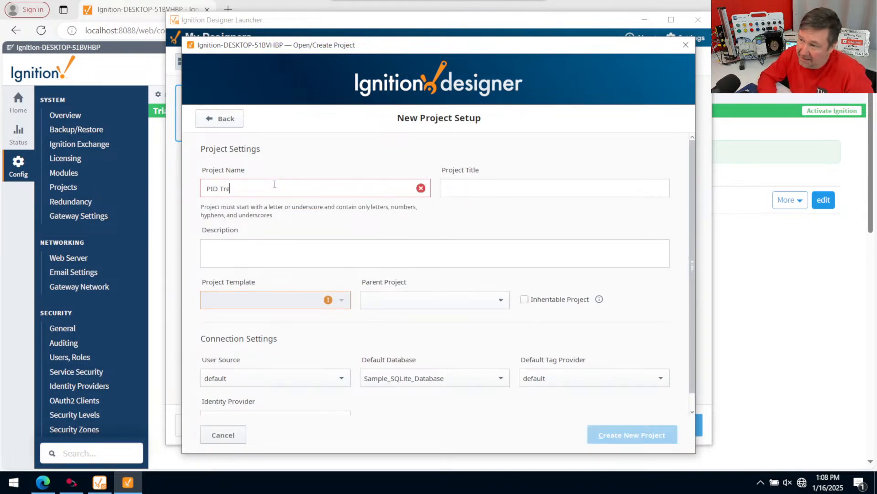
key(BackSpace)
key(BackSpace)
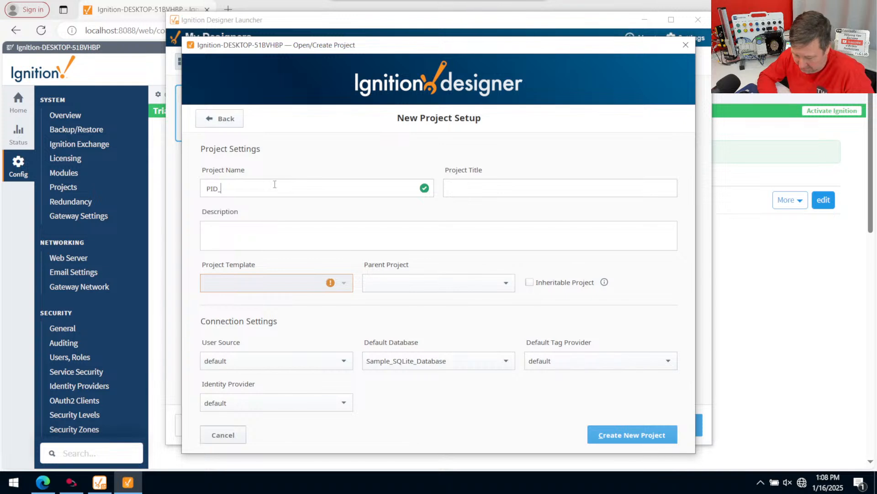
text(_Trend)
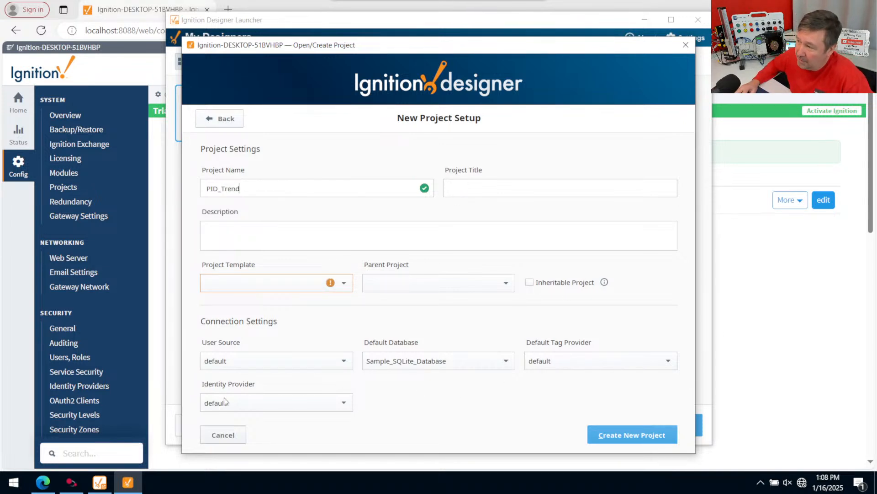
click(644, 442)
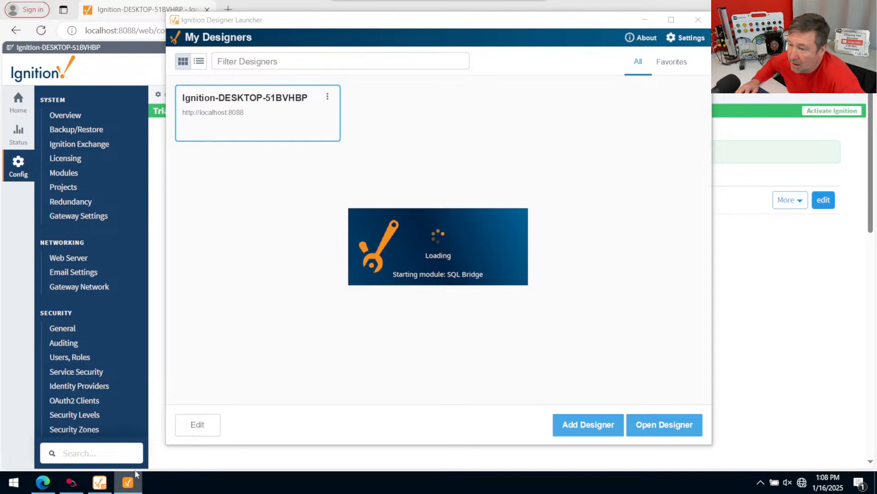
- Switch to Connected Components Workbench, review the Prog1 ladder rungs and start connecting to the Micro850 controller
click(81, 487)
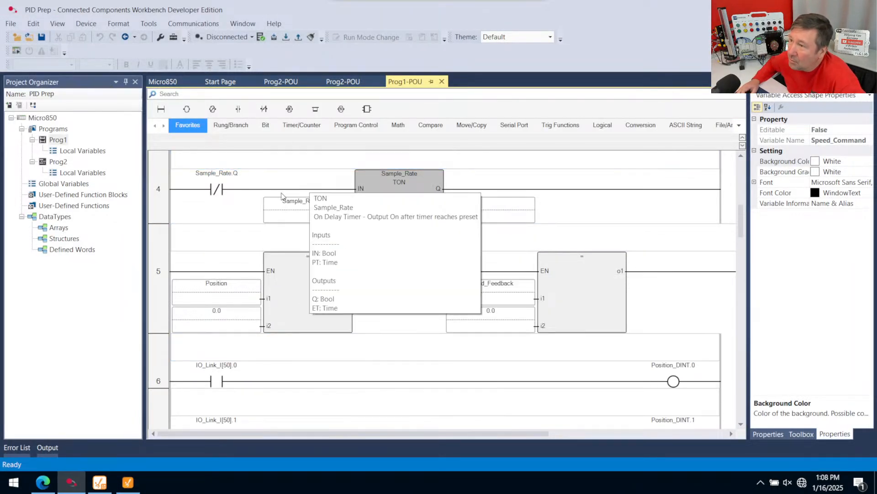
scroll(259, 222, up, 2)
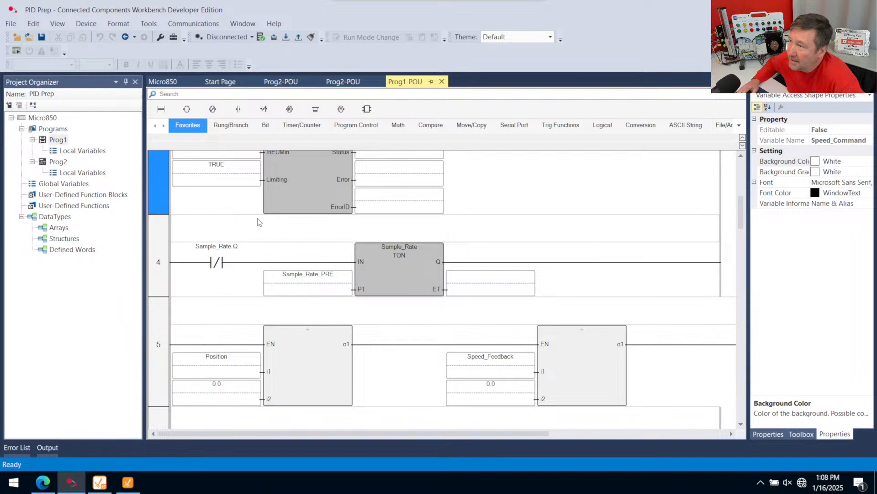
scroll(259, 223, up, 6)
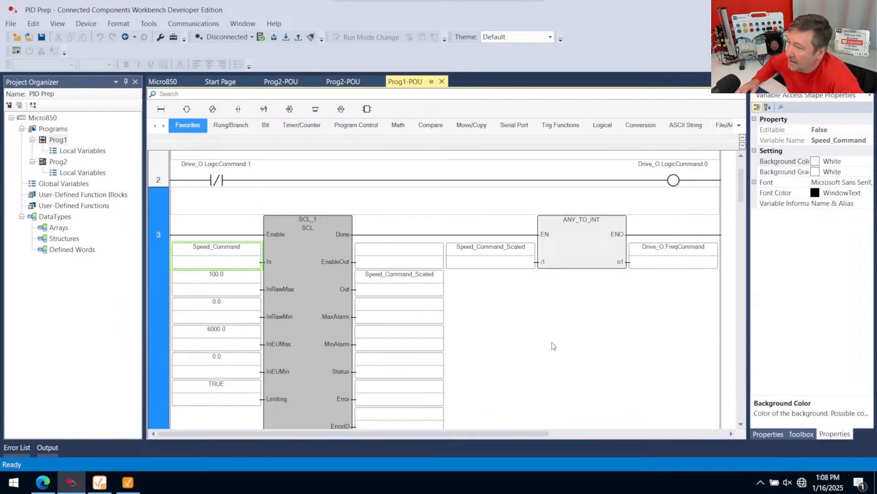
scroll(550, 347, down, 8)
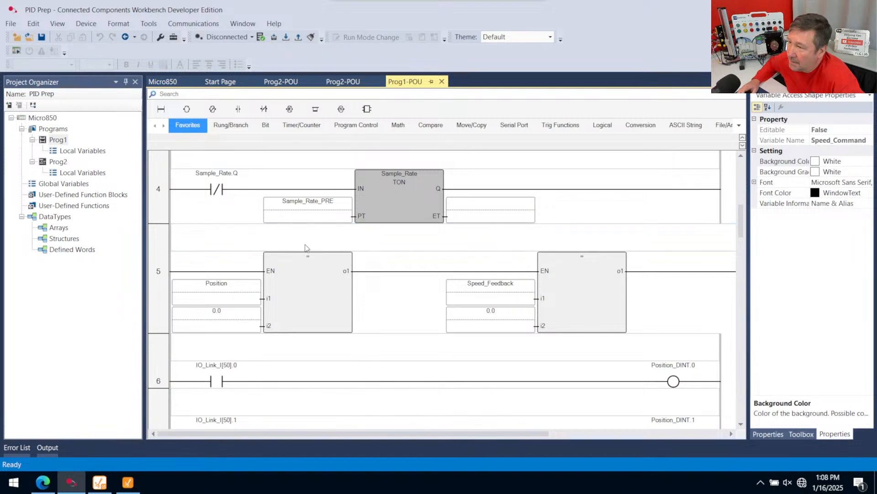
click(228, 38)
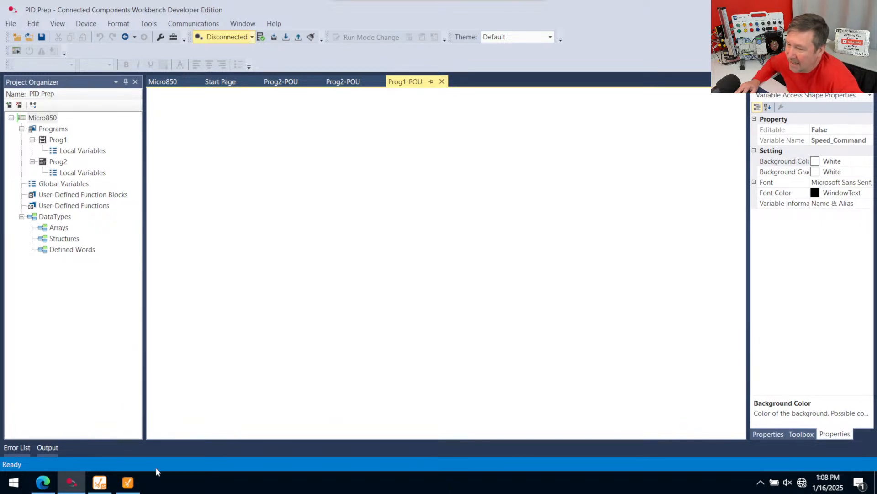
- Switch back to Ignition Designer and create a Vision main window named Main
click(128, 482)
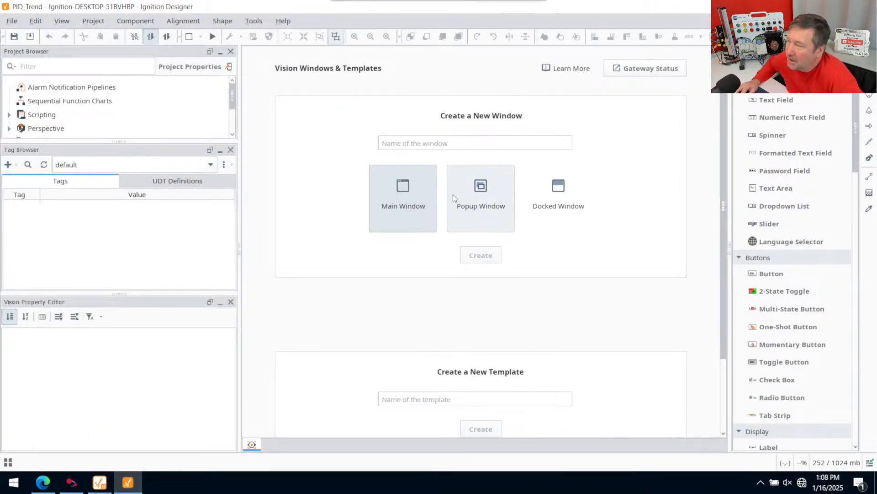
click(422, 145)
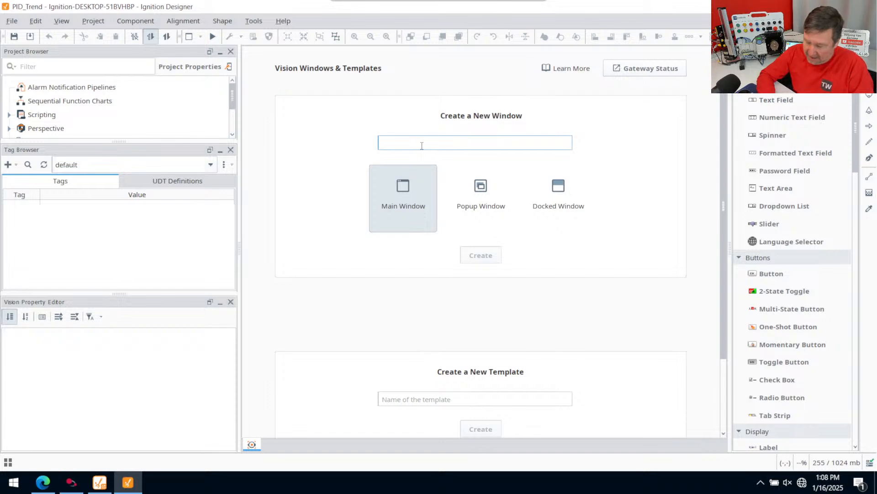
text(M)
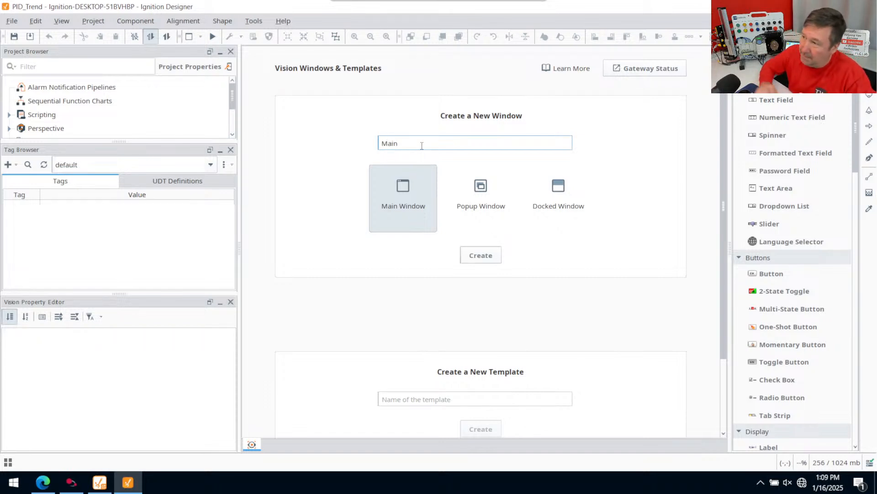
text(ain)
click(480, 255)
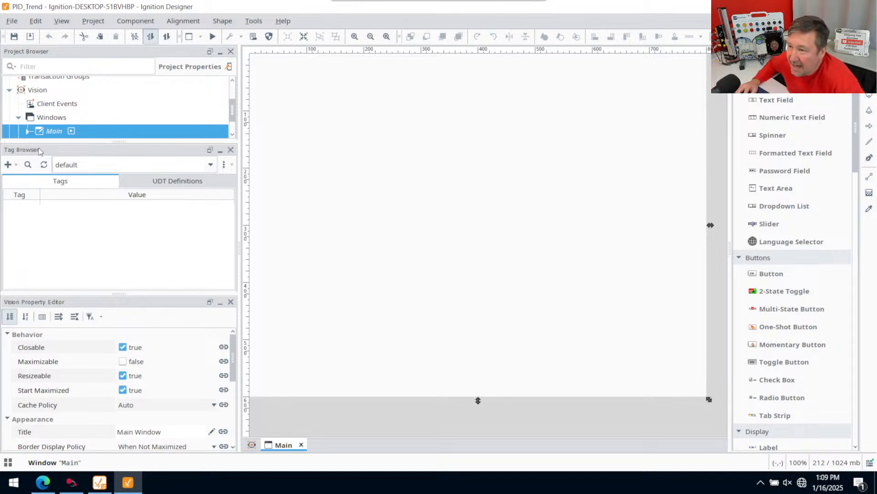
- Browse the connected devices for new tags and expand the Micro850's Controller:Global folder down to the speed tags
click(15, 166)
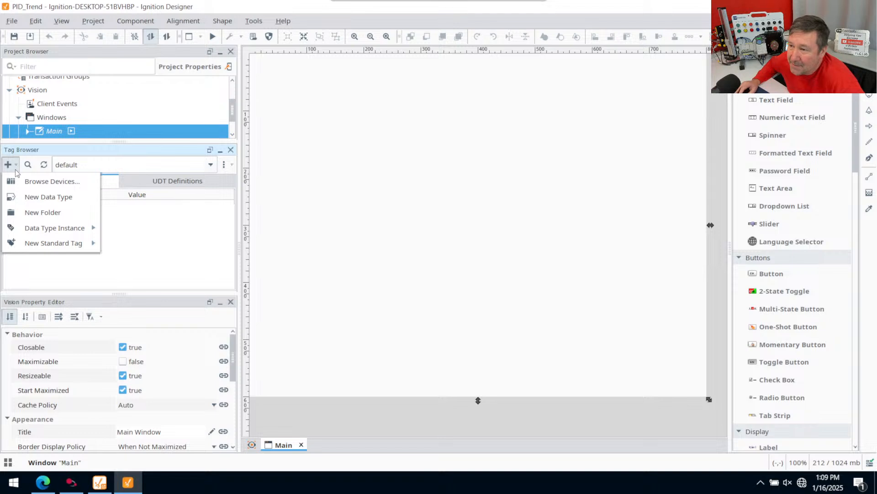
click(65, 182)
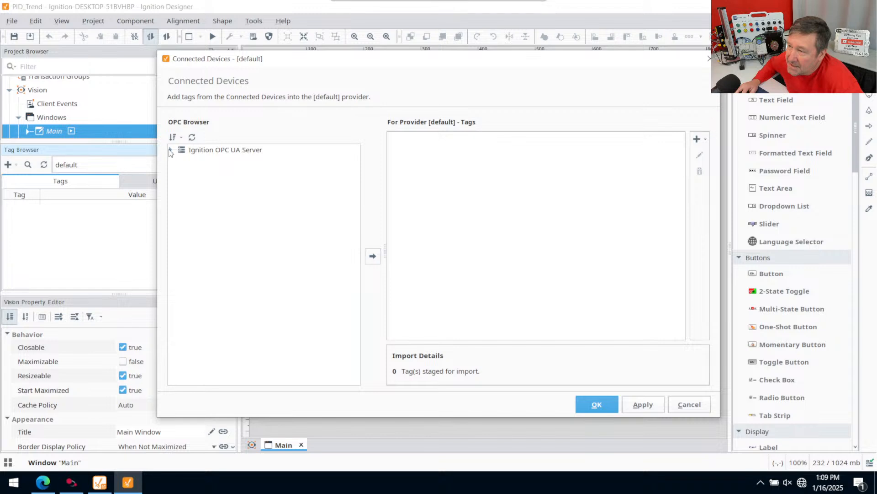
click(170, 149)
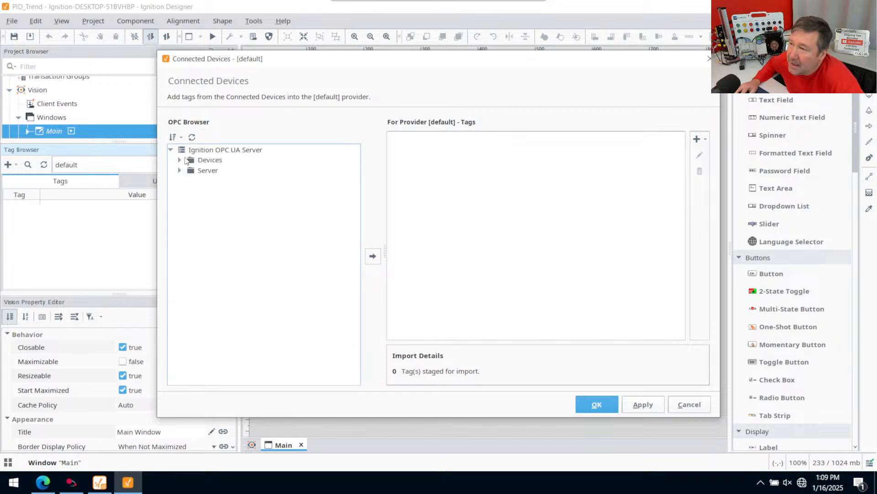
click(179, 160)
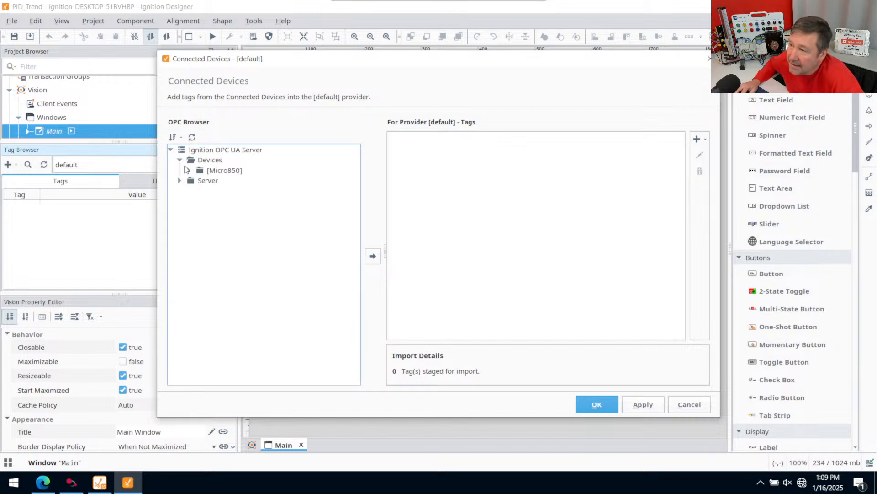
click(189, 171)
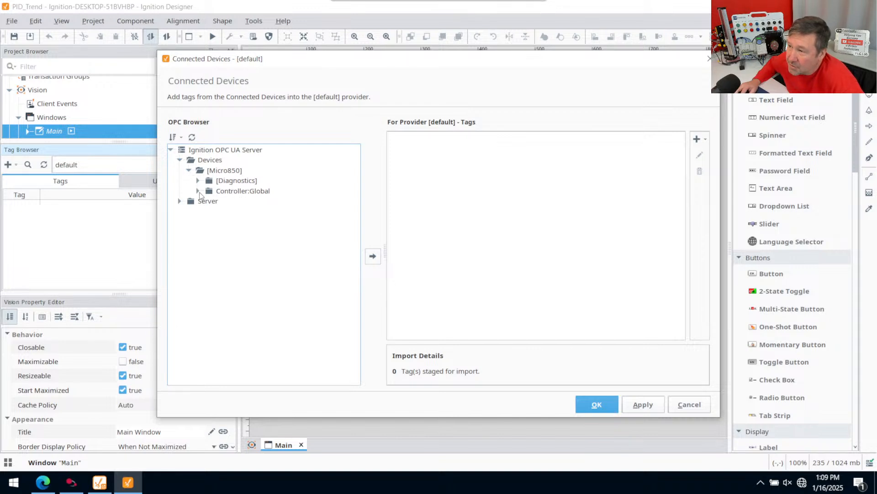
click(198, 191)
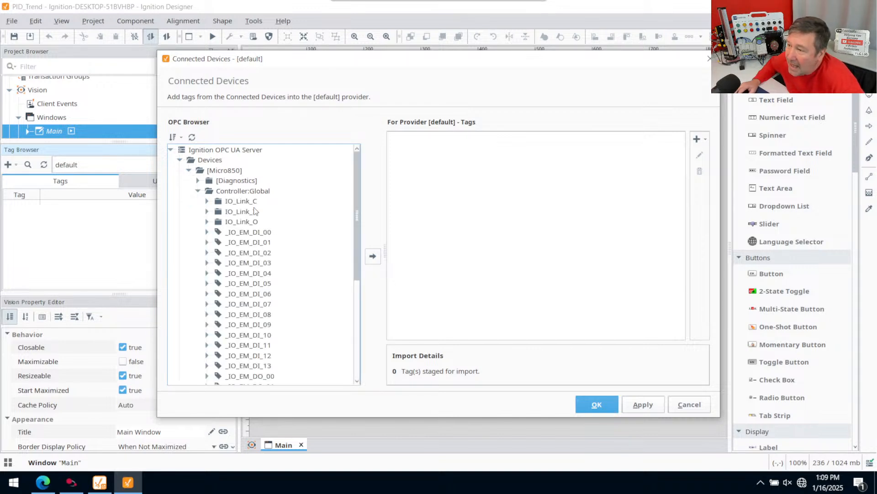
scroll(255, 210, down, 6)
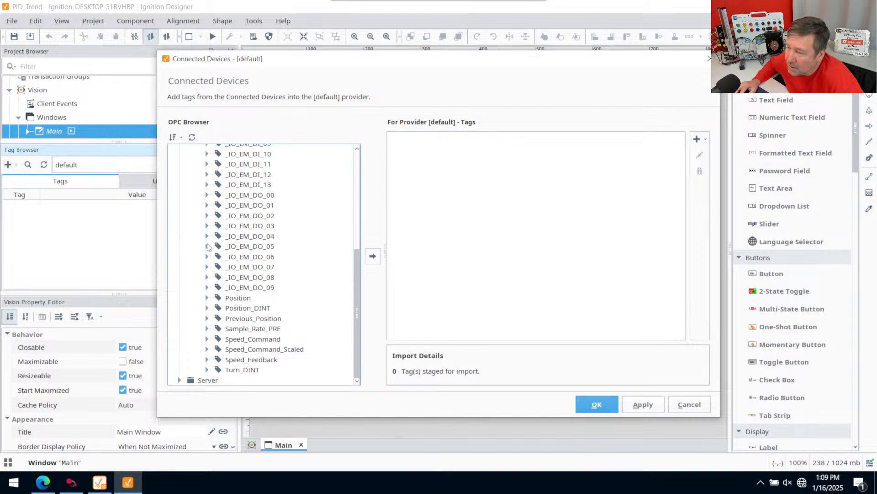
- Import the Speed_Command and Speed_Feedback tags into the default tag provider
click(279, 341)
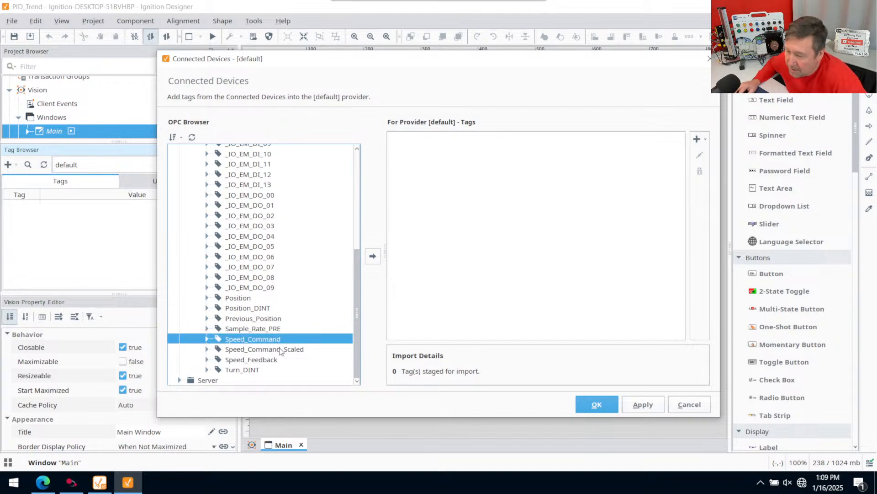
ctrl+click(259, 361)
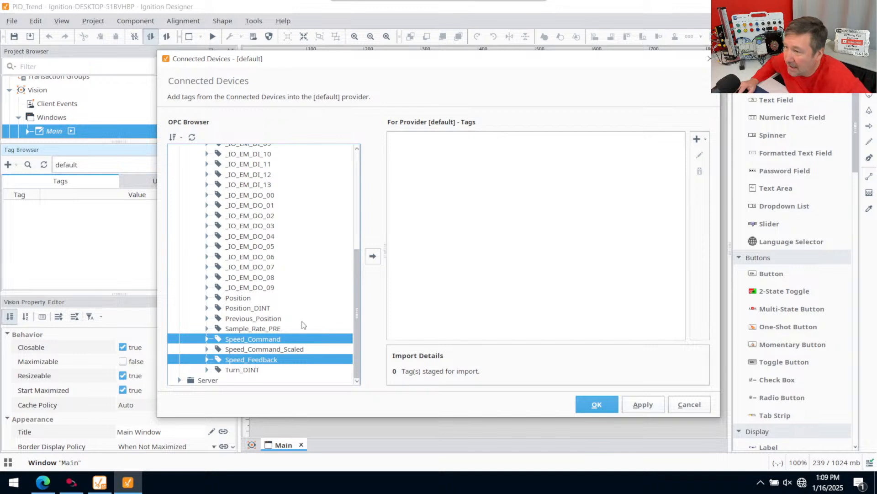
click(372, 255)
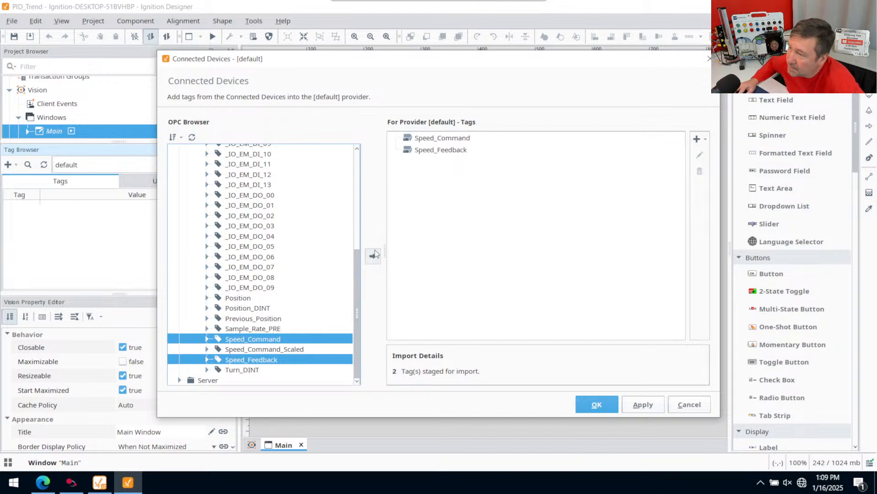
click(592, 402)
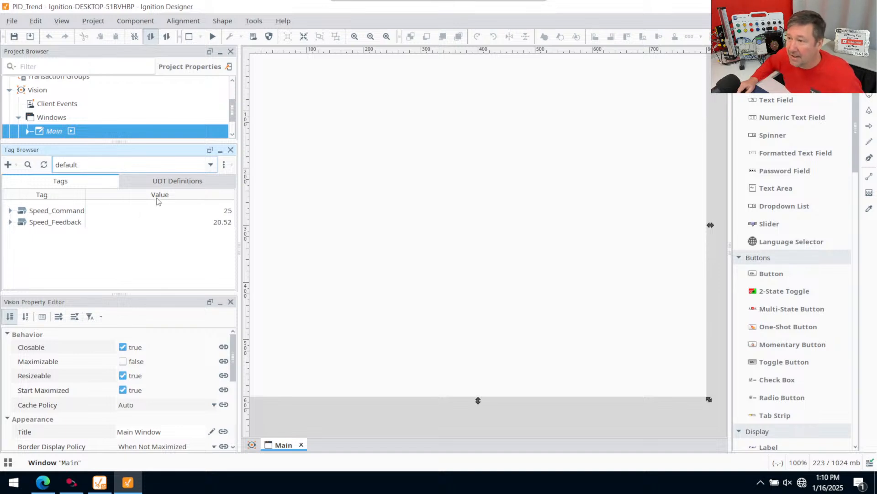
- Place the Speed_Command and Speed_Feedback tags together near the top of the Main window as Numeric Label displays
click(45, 211)
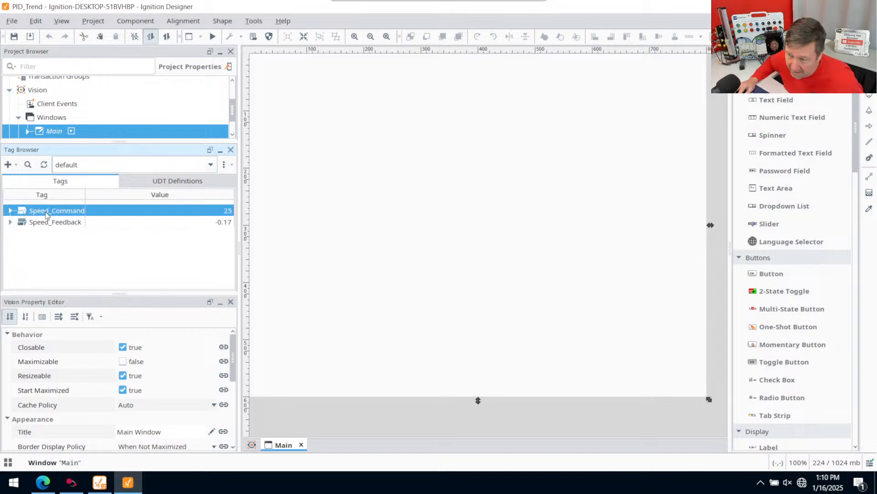
shift+click(51, 223)
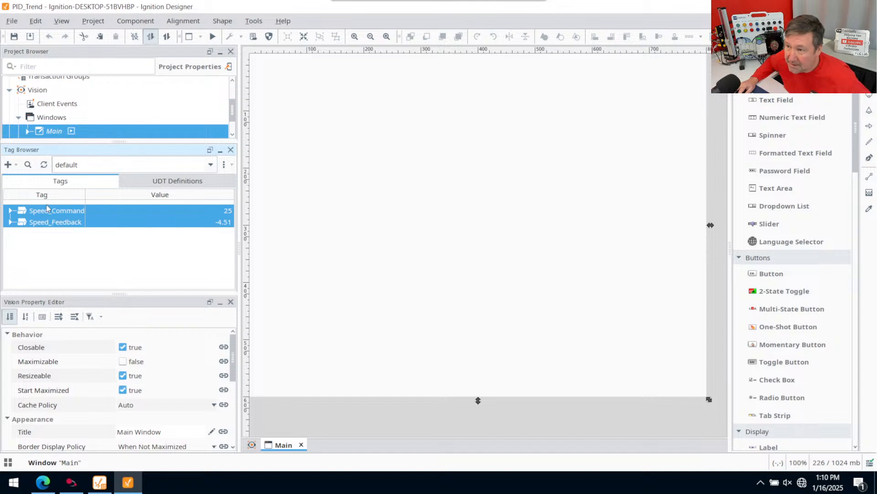
drag(110, 190, 337, 73)
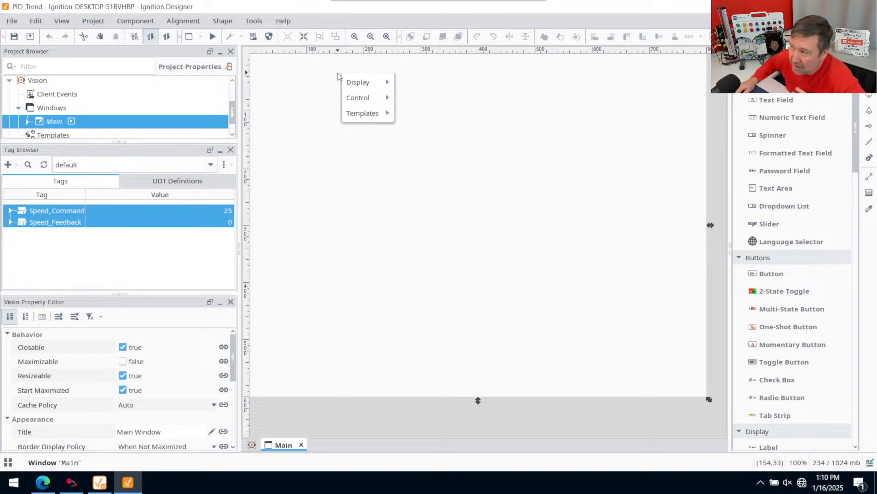
mouse_move(361, 83)
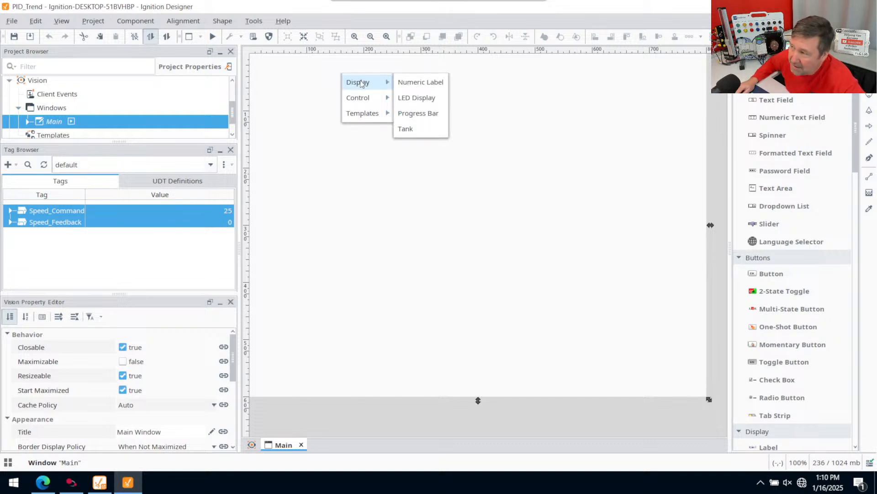
click(406, 86)
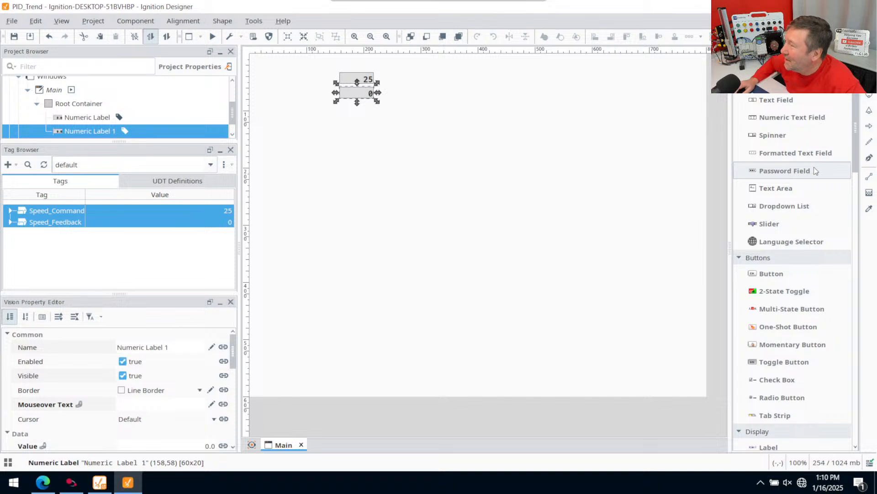
- Place a Text Field component about 100x22 beside the Speed_Command numeric label in the Main window
drag(775, 100, 277, 73)
double_click(303, 83)
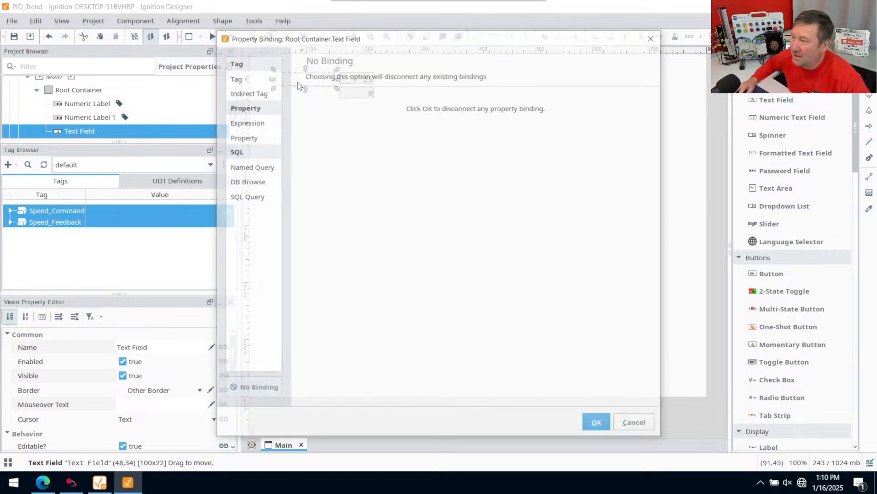
click(637, 425)
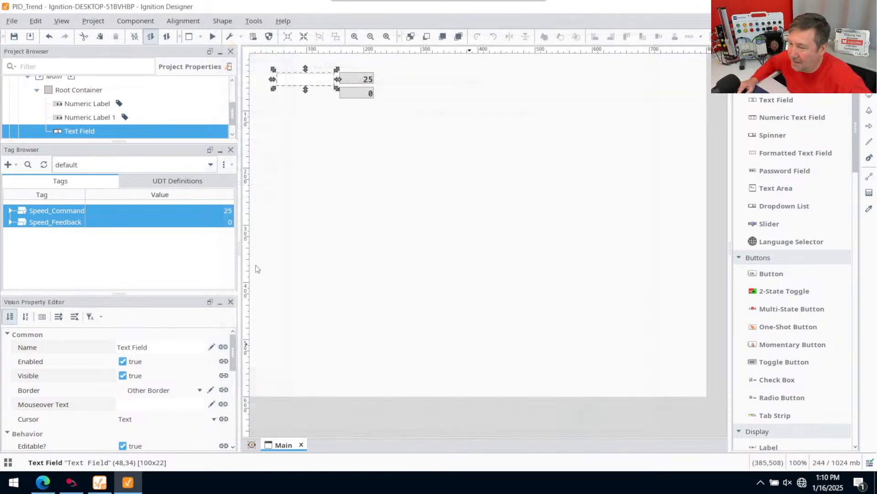
- Set the new text field's Text property to Speed Command
scroll(85, 413, down, 3)
scroll(84, 412, down, 2)
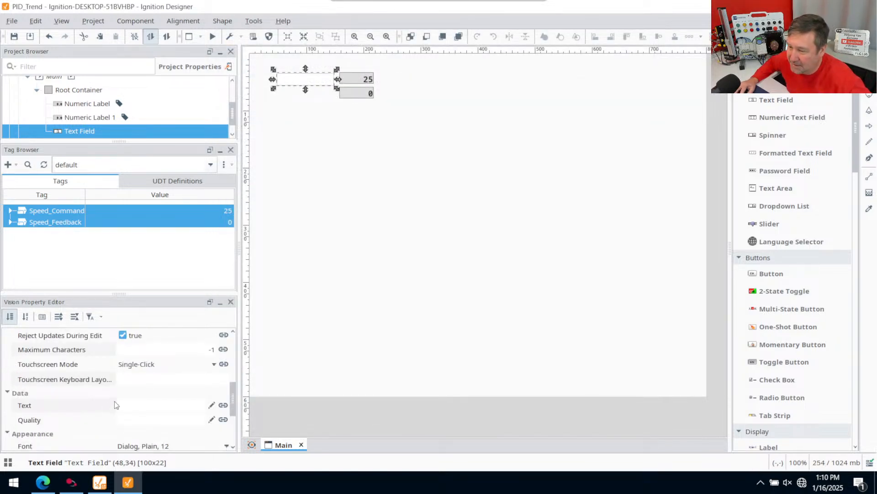
click(146, 407)
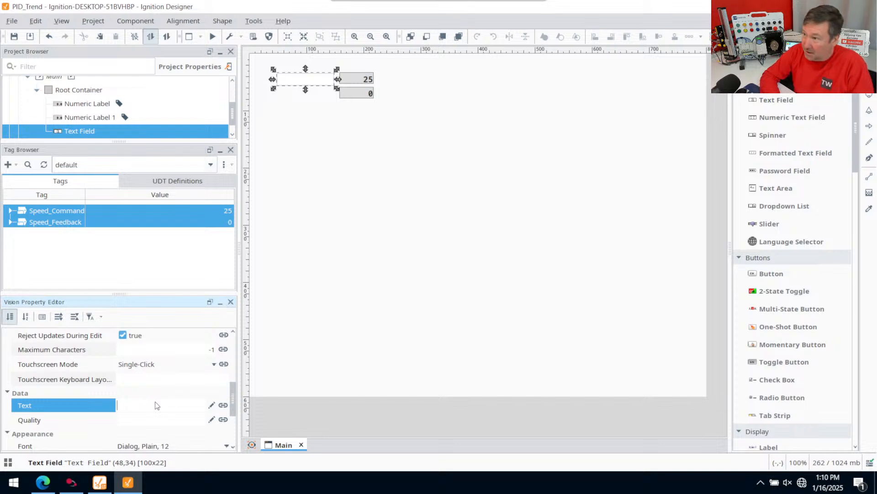
text(Speed)
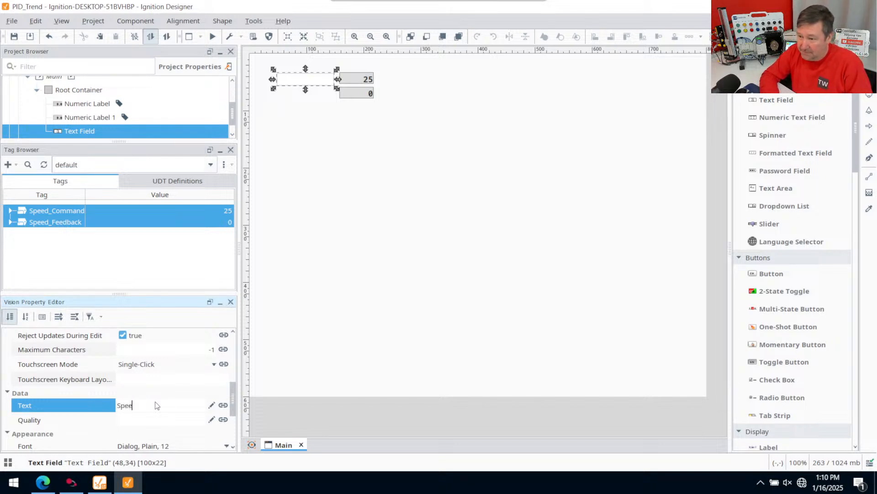
text(and)
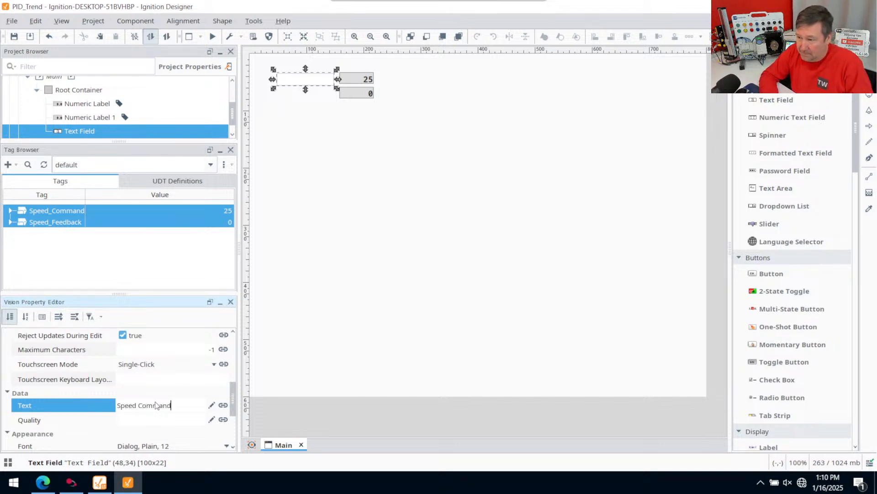
key(Return)
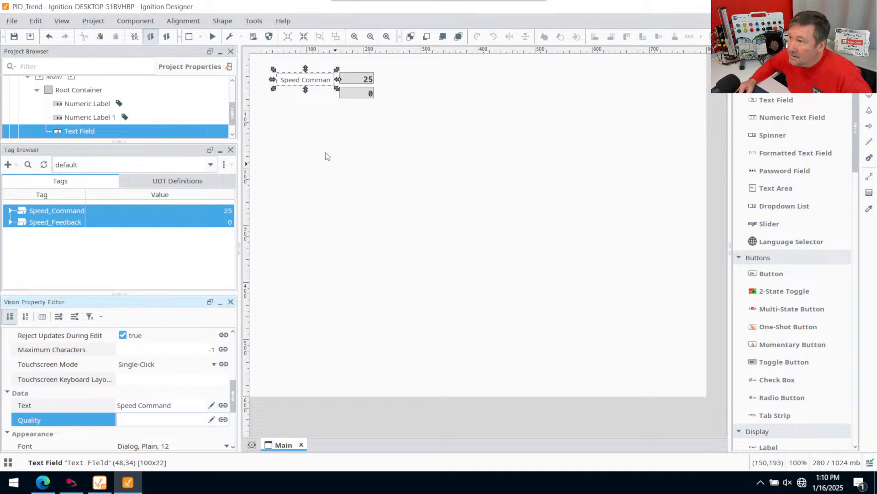
- Resize the Speed Command text field to about 140x20 and move the Speed_Command numeric label flush against it
drag(273, 87, 252, 83)
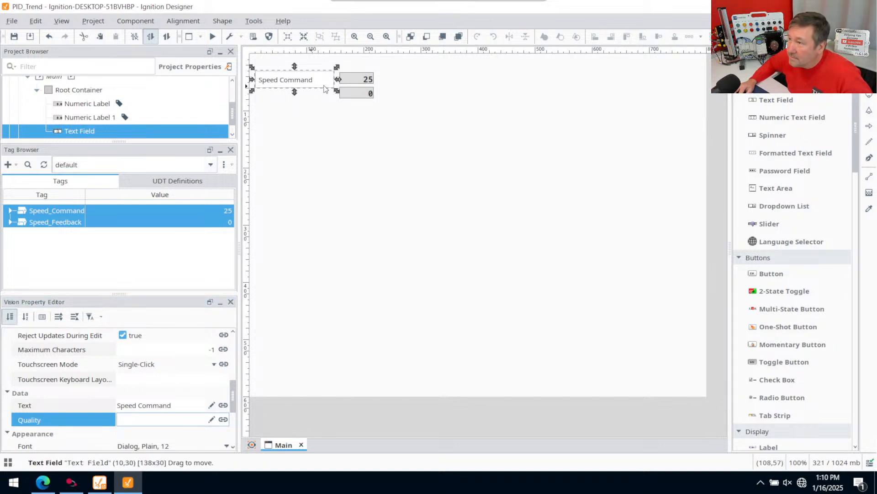
click(359, 80)
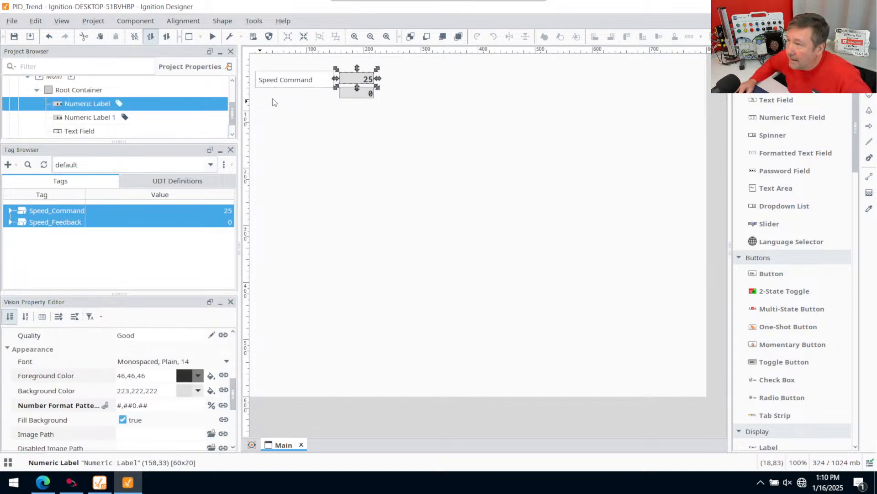
click(299, 82)
drag(297, 93, 298, 85)
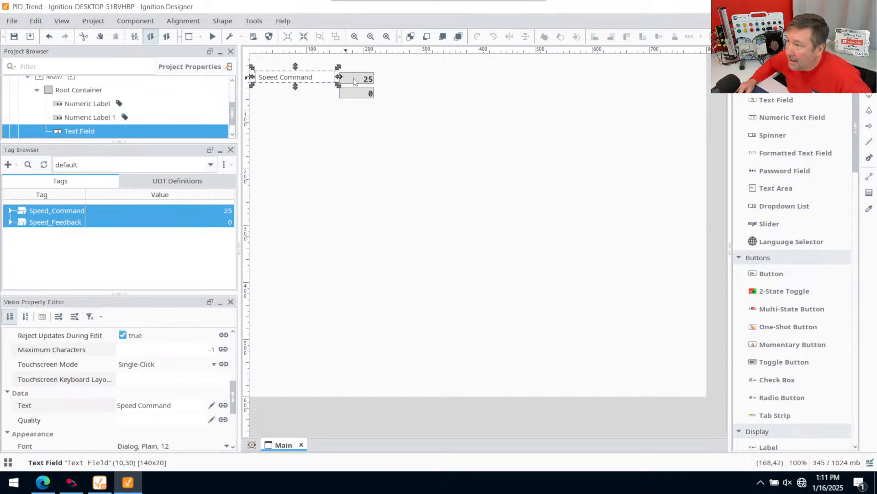
click(355, 81)
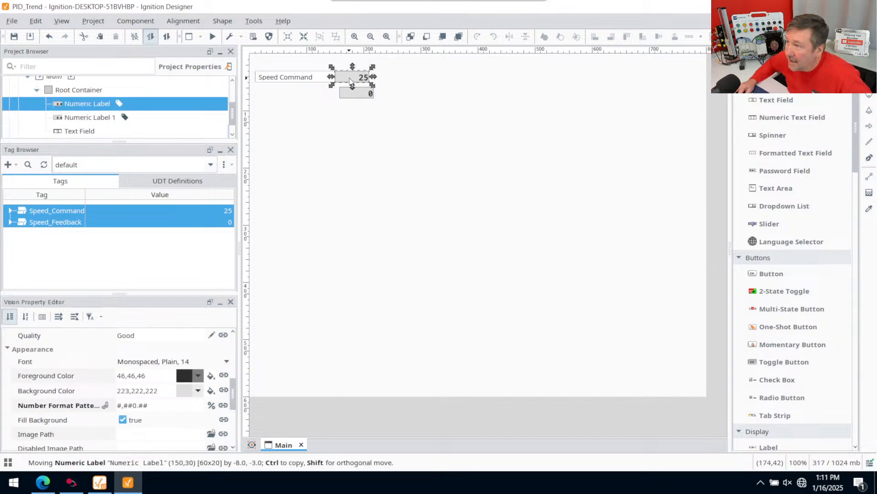
- Duplicate the Speed Command text field and position the copy directly below the original, beside the Speed_Feedback numeric label
click(293, 80)
right_click(293, 79)
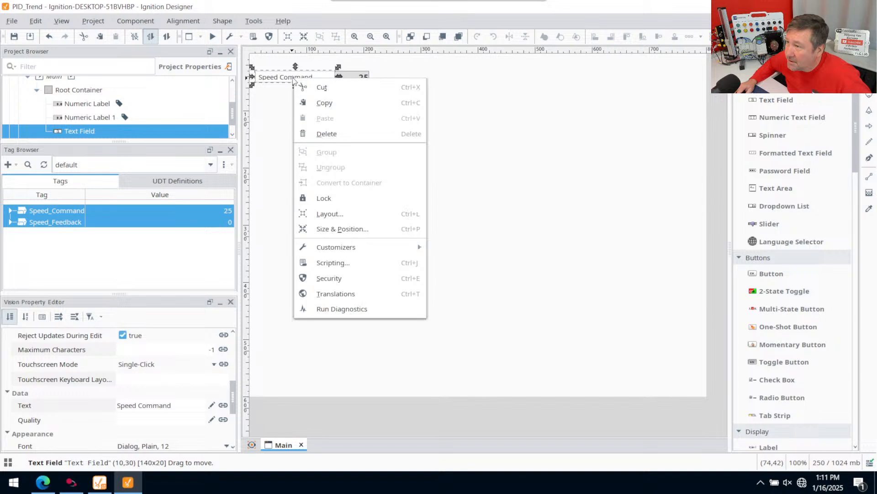
click(321, 102)
click(284, 104)
right_click(288, 101)
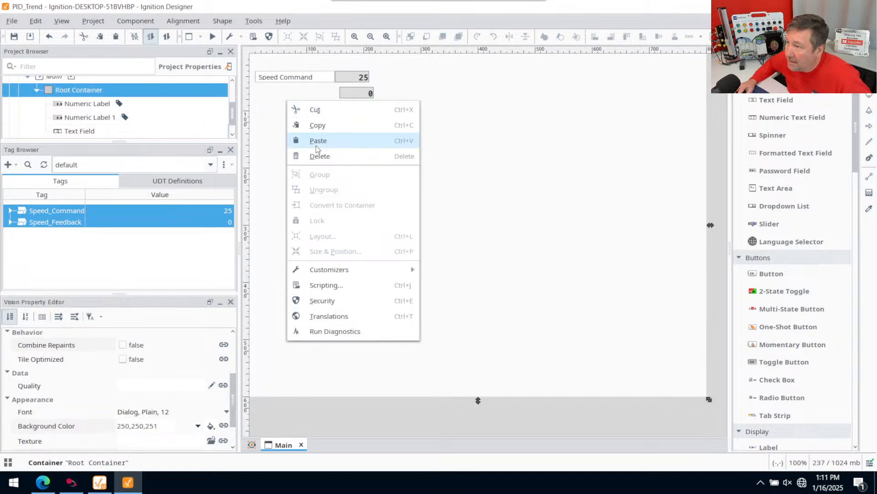
click(317, 146)
click(307, 105)
drag(322, 114, 275, 98)
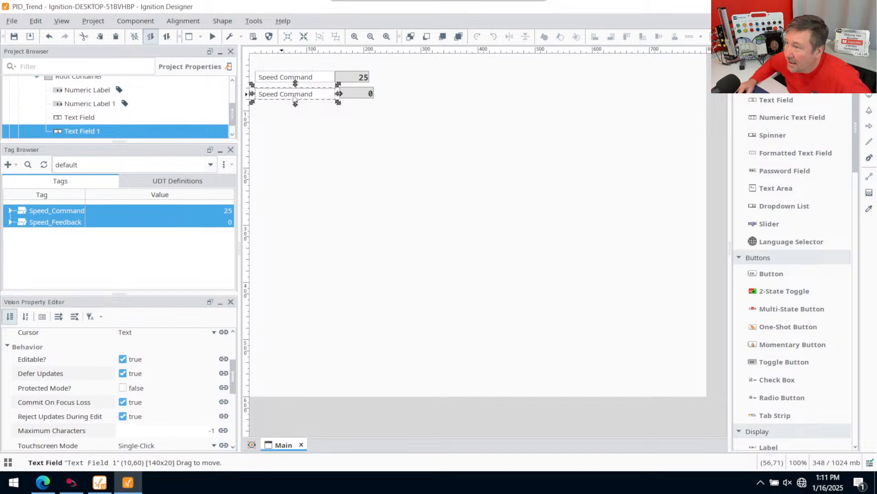
- Change the copied text field's Text property to Speed Feedback
scroll(134, 365, down, 3)
scroll(137, 374, down, 2)
scroll(150, 398, up, 8)
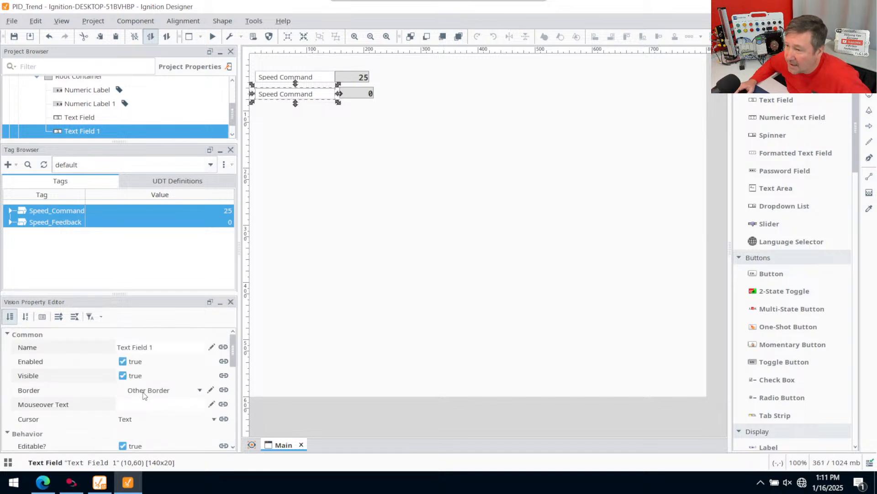
scroll(164, 408, down, 4)
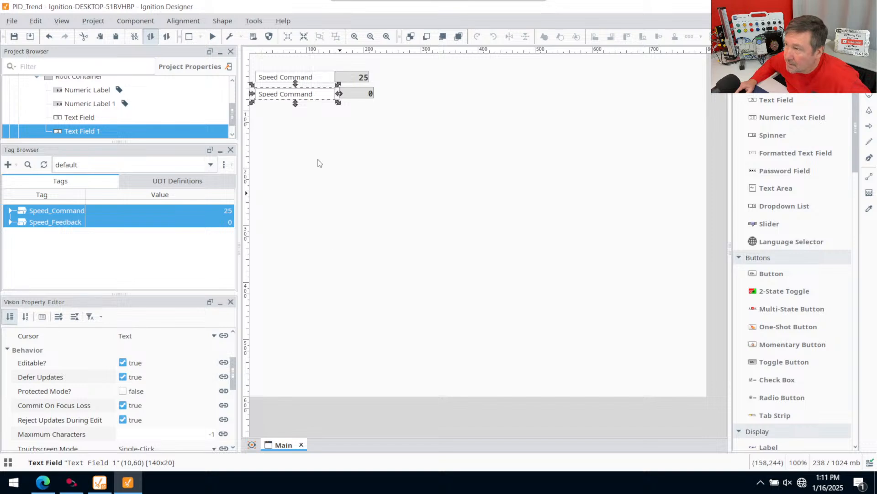
click(311, 133)
click(293, 98)
scroll(131, 408, down, 5)
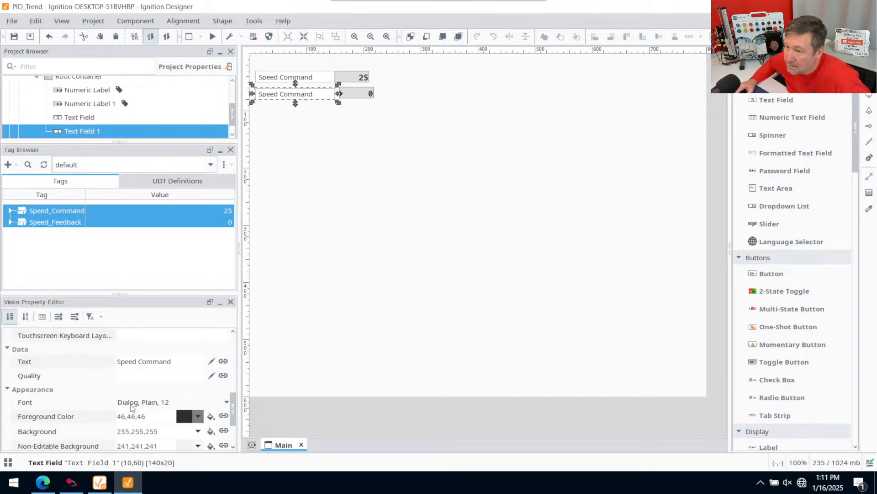
scroll(128, 403, up, 8)
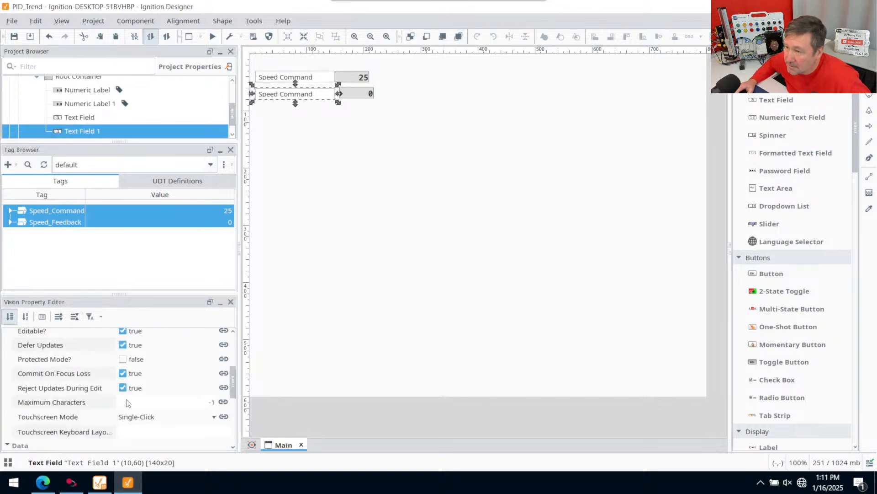
scroll(128, 402, down, 3)
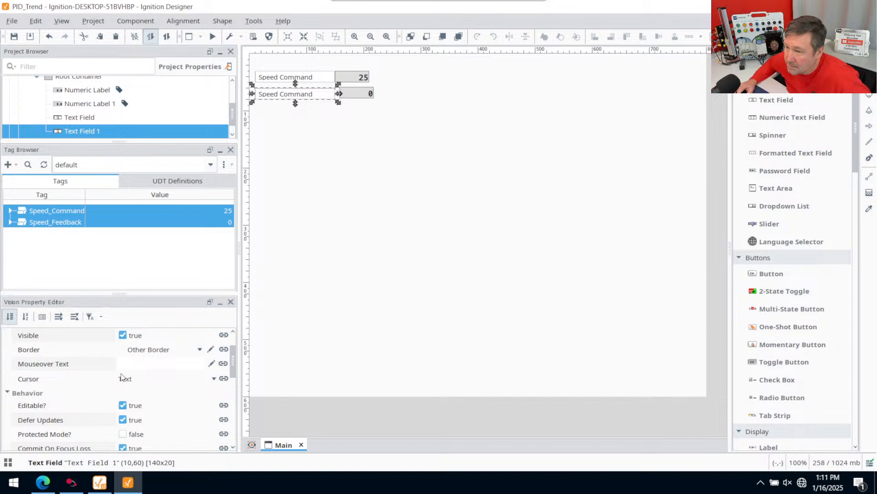
scroll(170, 390, down, 8)
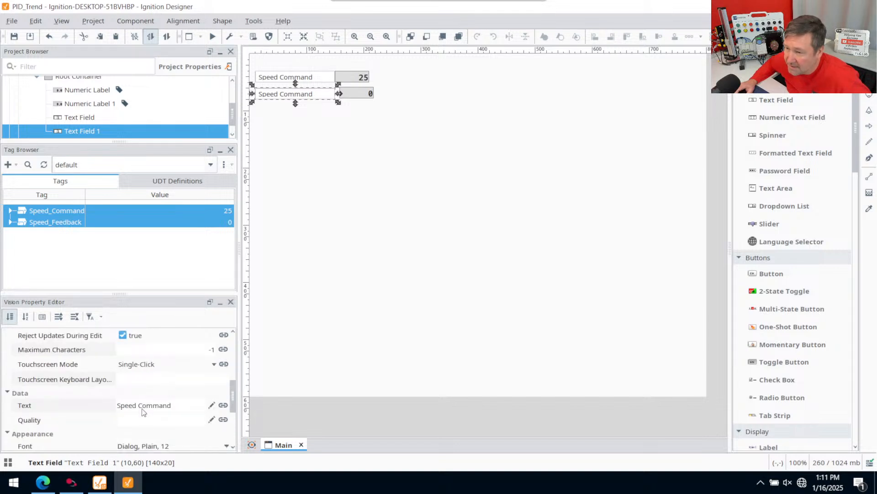
click(144, 404)
drag(141, 403, 173, 405)
key(BackSpace)
key(BackSpace)
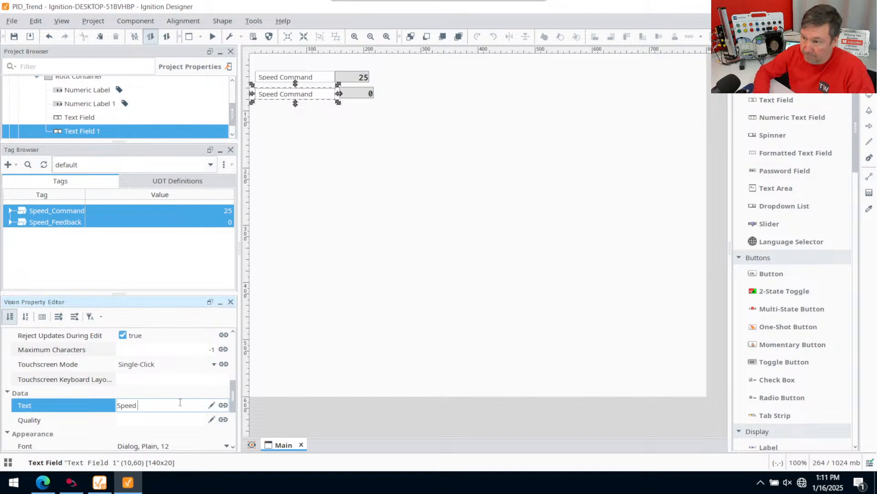
text(Feedback)
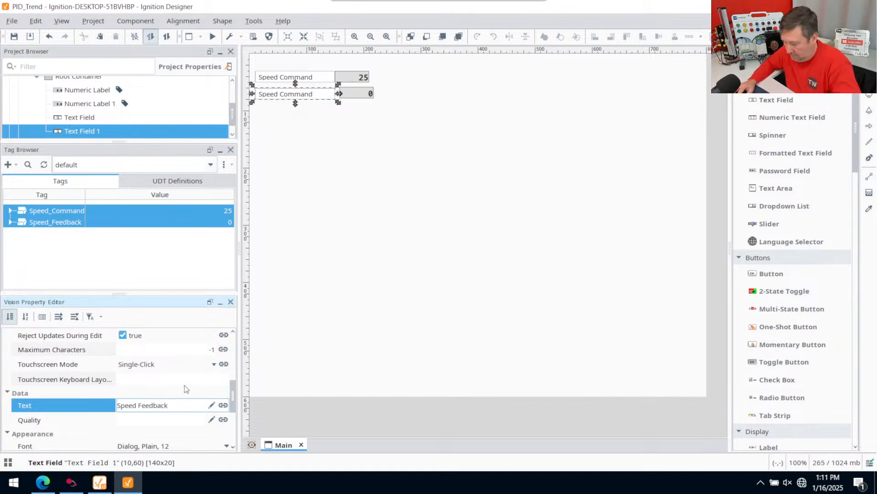
key(Return)
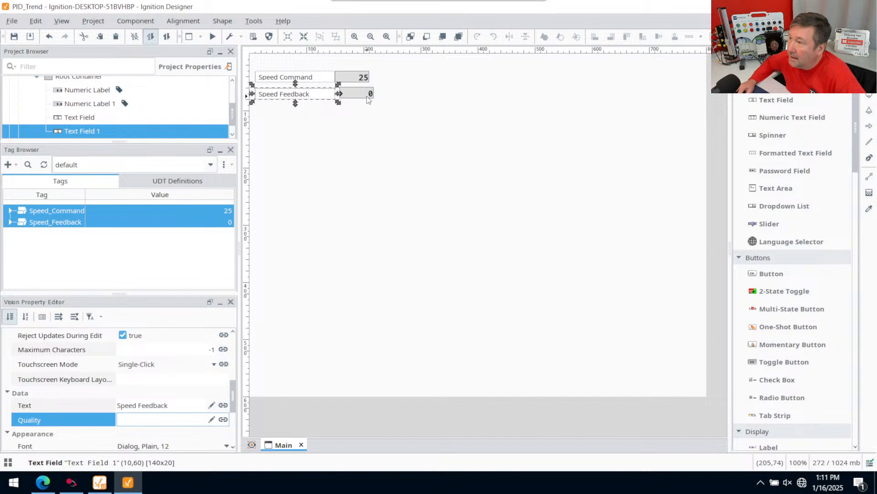
- Move the Speed_Feedback numeric label flush against its text field, aligned under the Speed_Command numeric label
click(364, 96)
drag(362, 94, 357, 94)
click(489, 130)
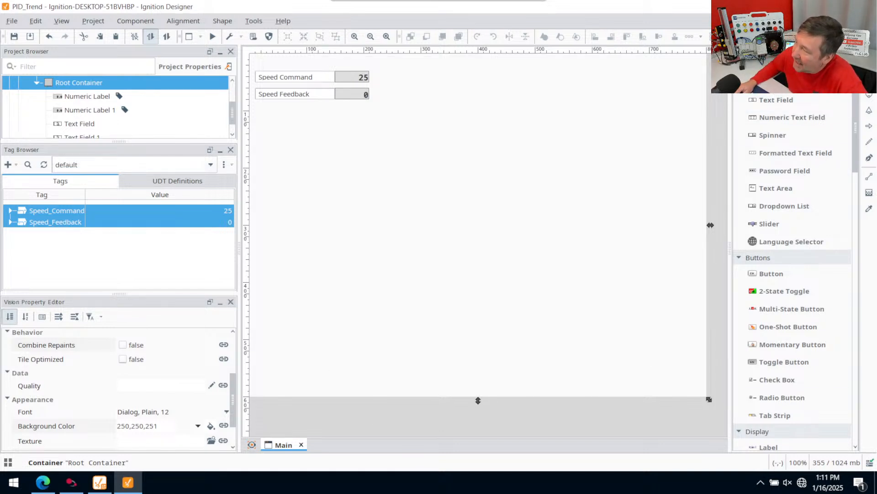
- Add an Easy Chart to the Main window and size it to about 800x510, filling the area below the speed displays
scroll(813, 172, down, 10)
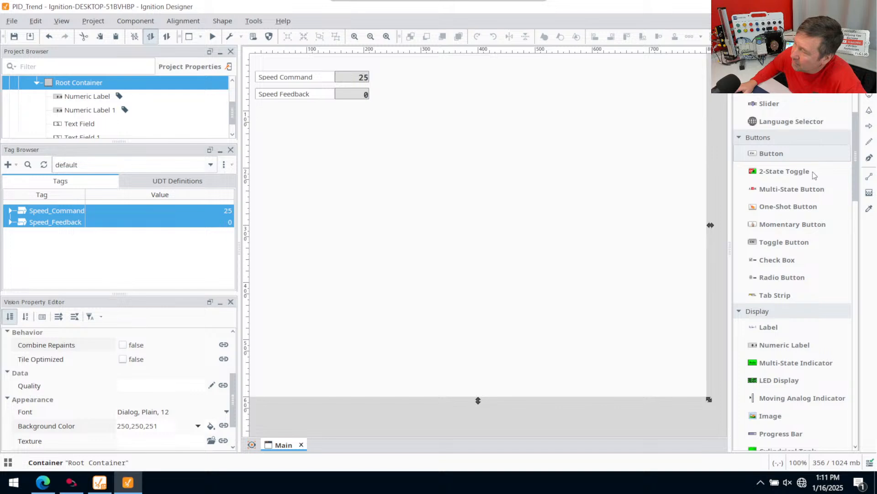
scroll(812, 172, down, 8)
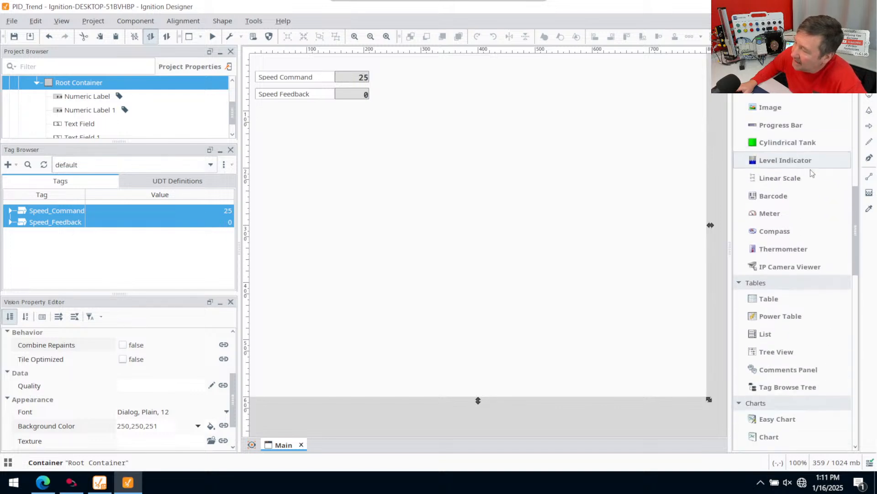
scroll(812, 173, down, 3)
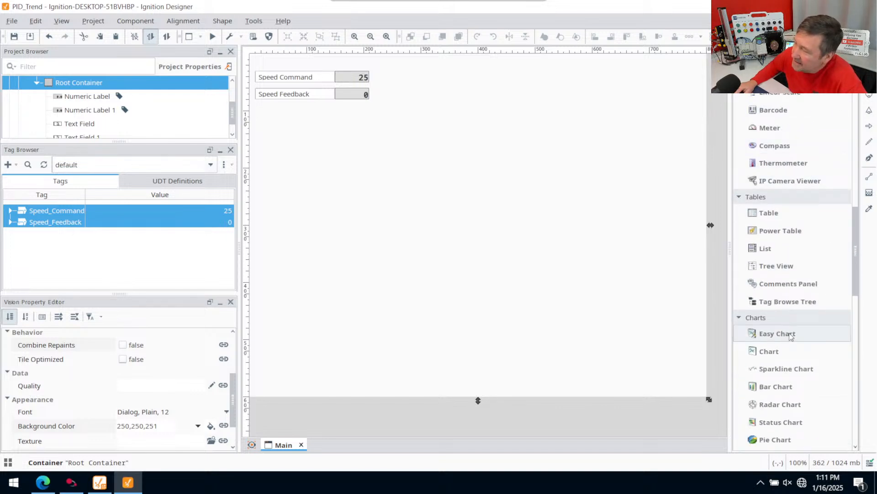
drag(816, 338, 320, 191)
drag(403, 274, 335, 194)
drag(464, 277, 707, 396)
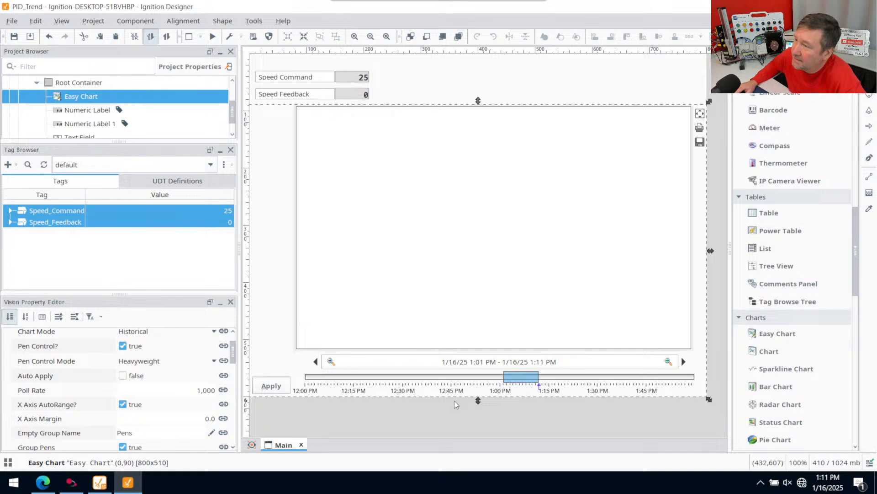
click(516, 407)
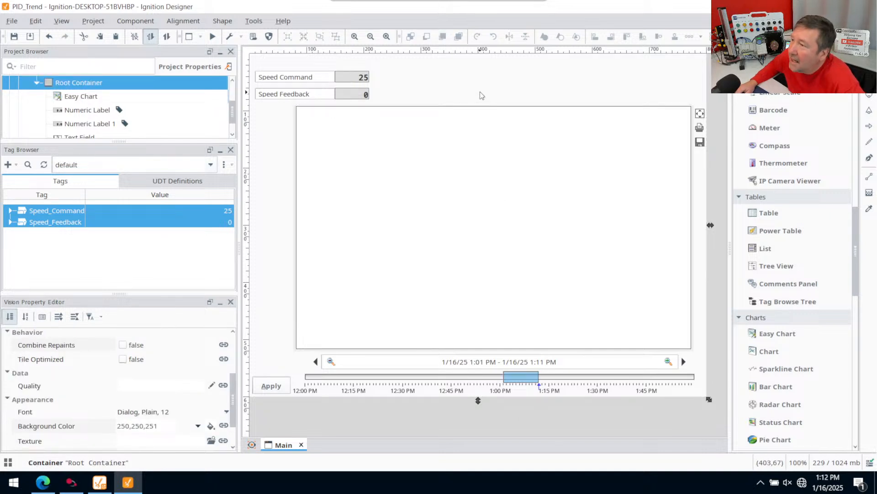
- Add the Speed_Command and Speed_Feedback tags to the Easy Chart as pens
click(434, 212)
click(117, 261)
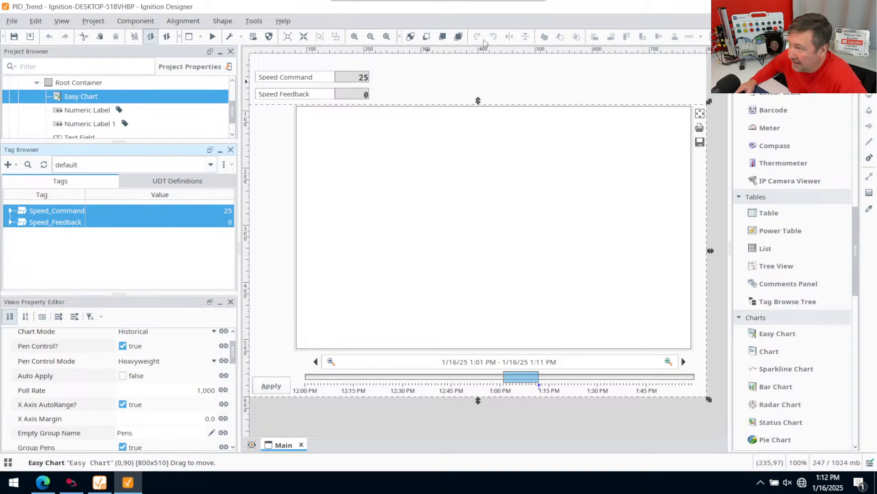
click(451, 91)
click(96, 261)
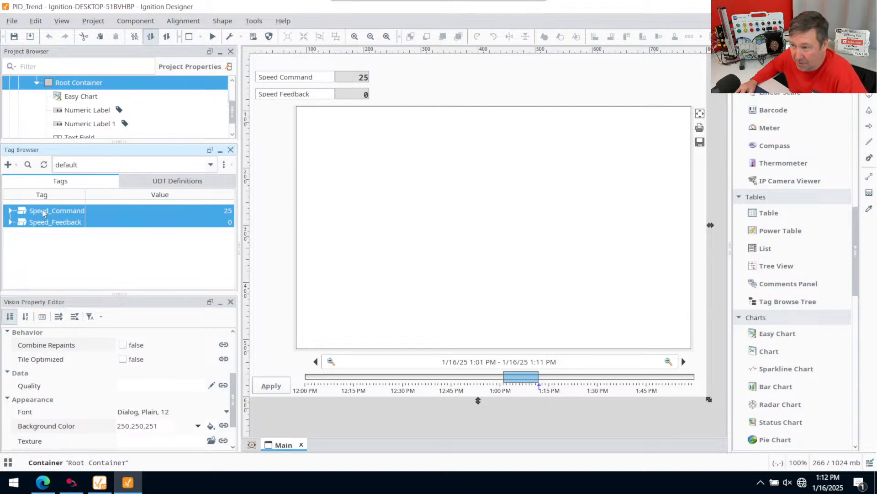
drag(42, 210, 404, 210)
drag(478, 201, 478, 201)
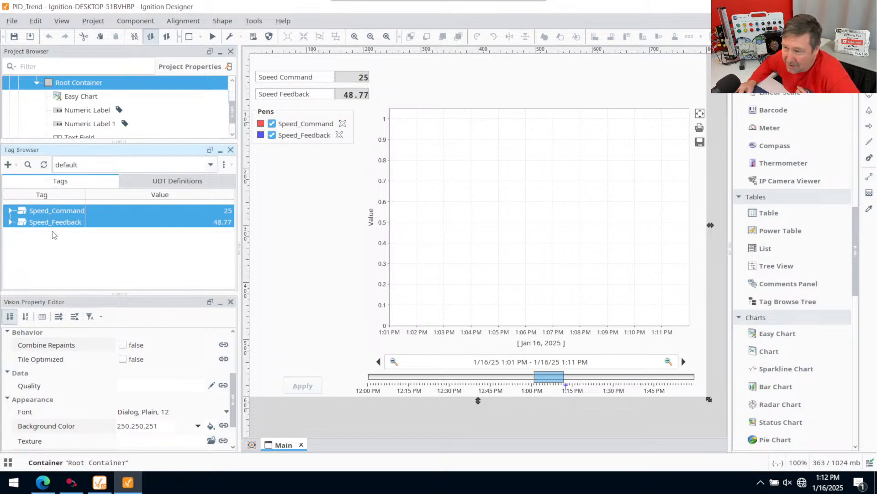
- Enable history on the Speed_Command tag with Sample_SQLite_Database as its storage provider
click(114, 207)
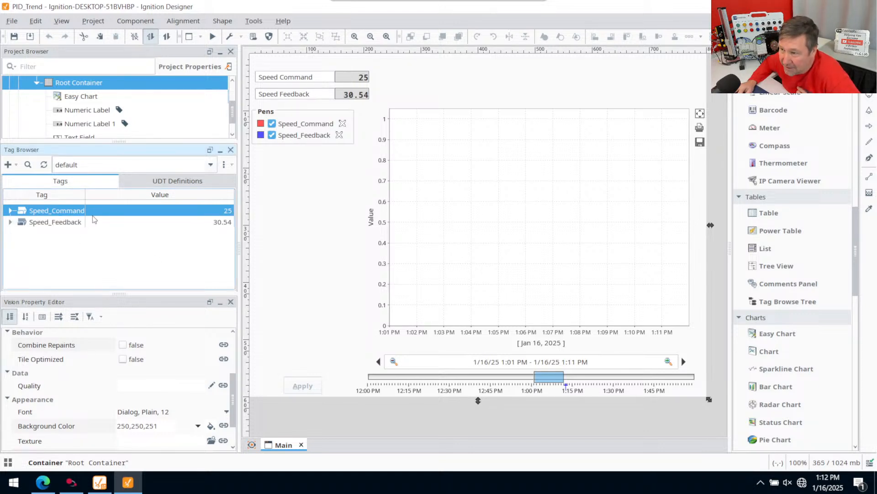
double_click(57, 210)
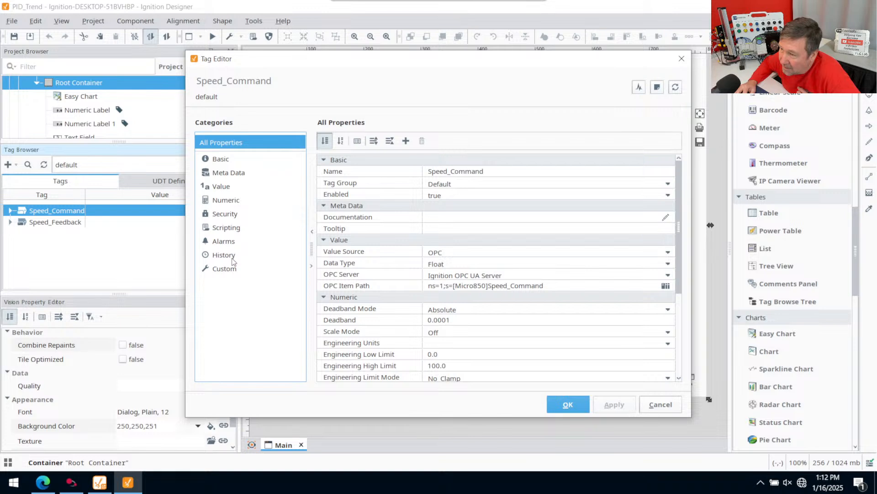
click(233, 258)
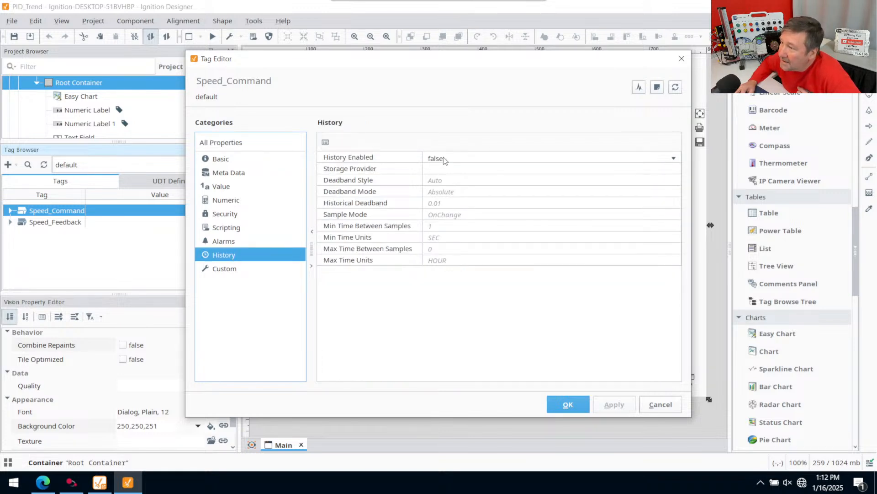
click(473, 159)
click(464, 171)
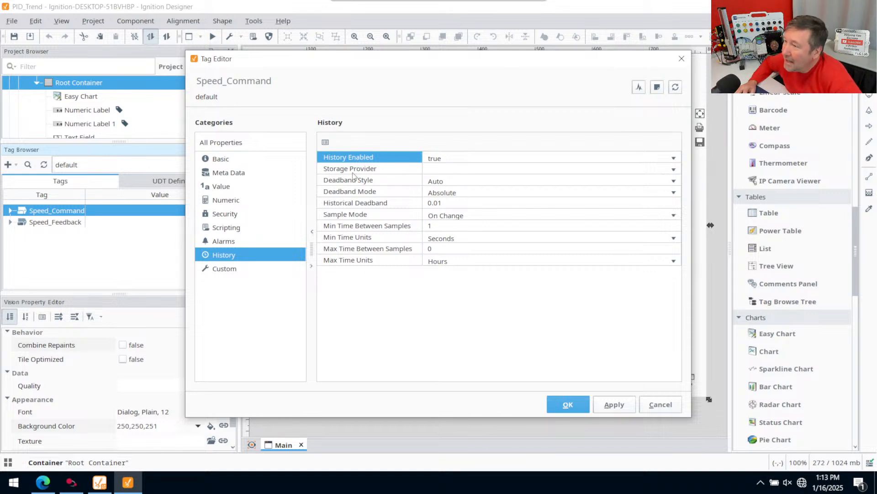
click(480, 169)
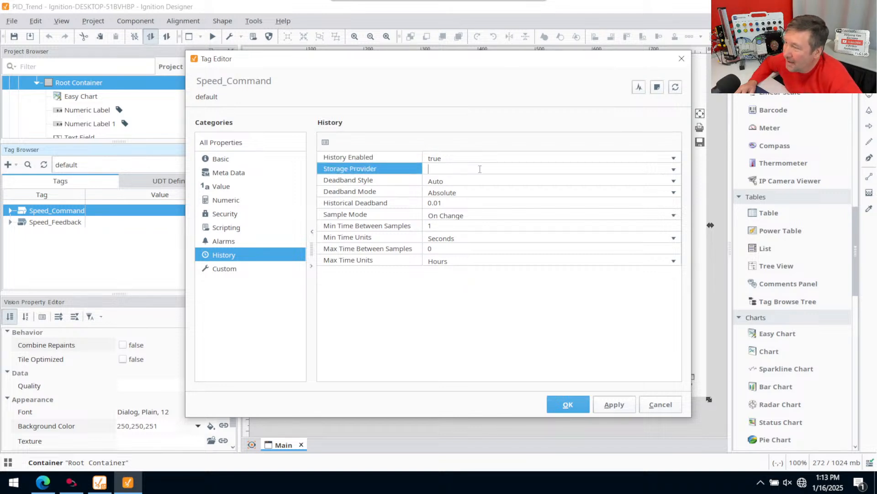
click(674, 170)
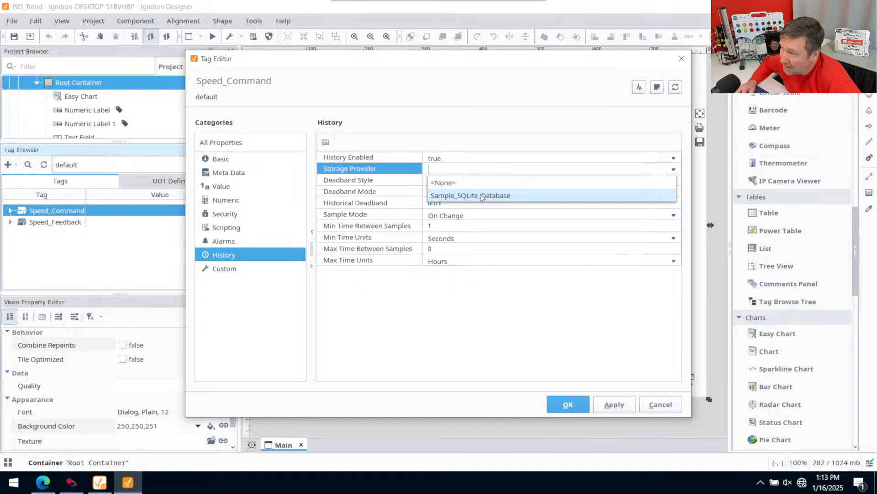
click(505, 197)
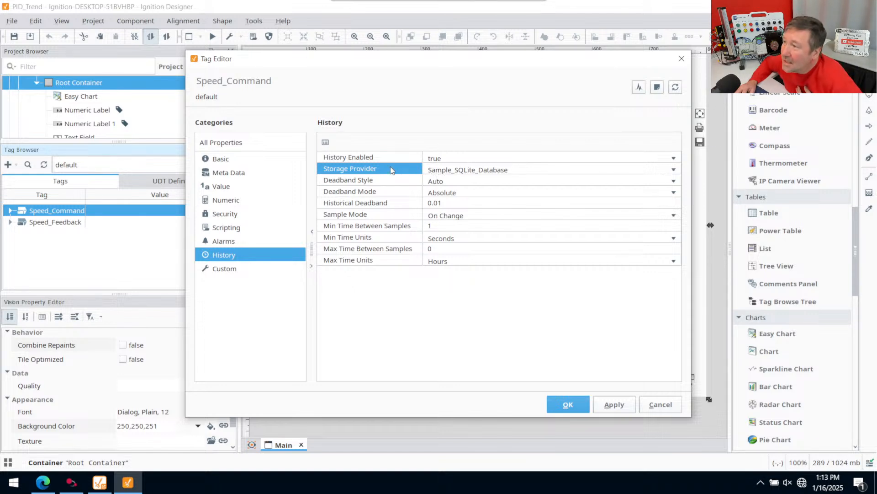
click(566, 405)
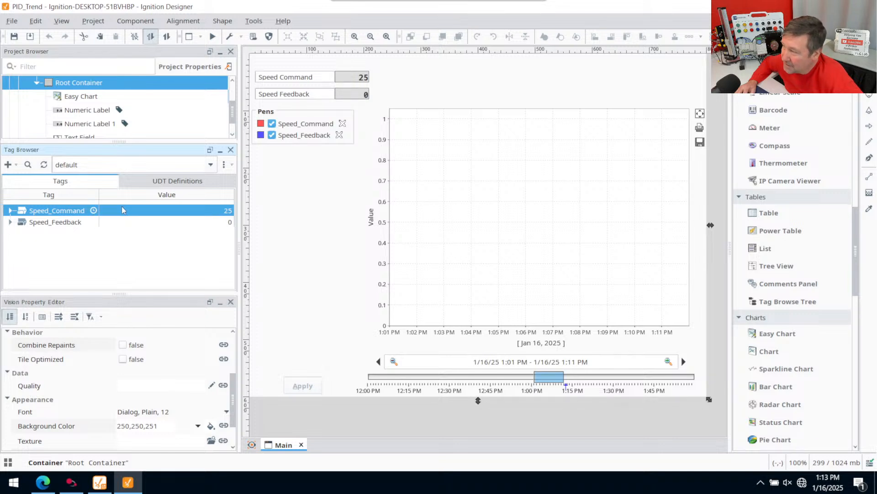
- Enable history on the Speed_Feedback tag, storing it in Sample_SQLite_Database as well
double_click(76, 226)
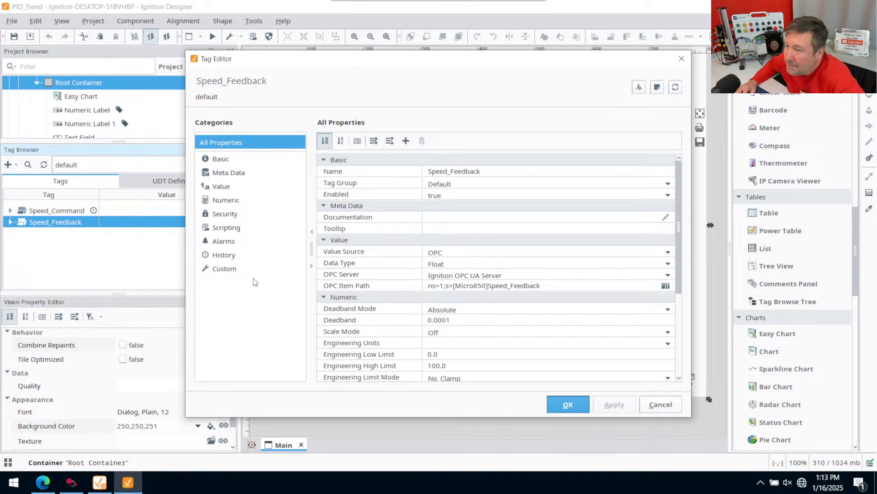
click(223, 256)
click(453, 159)
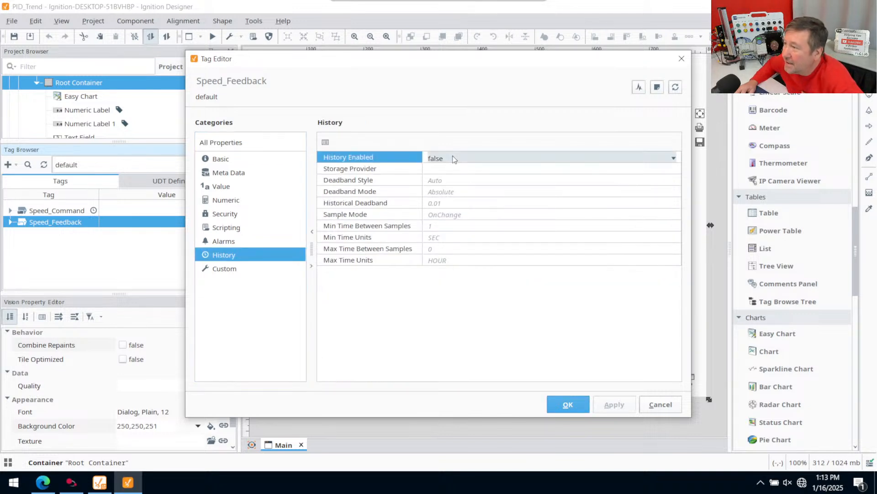
click(504, 170)
click(675, 170)
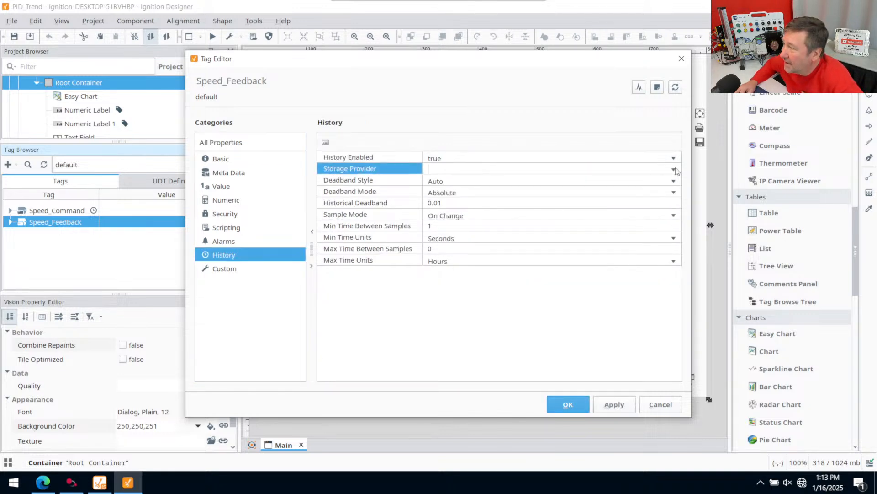
click(586, 193)
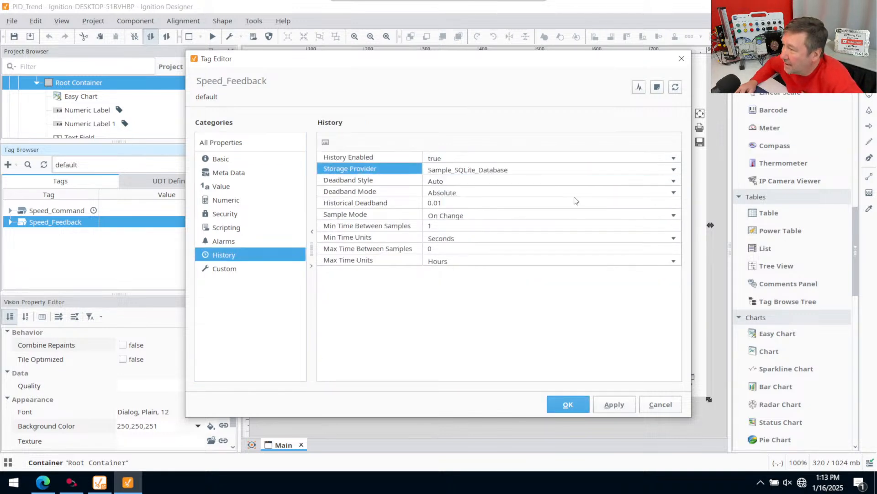
click(568, 405)
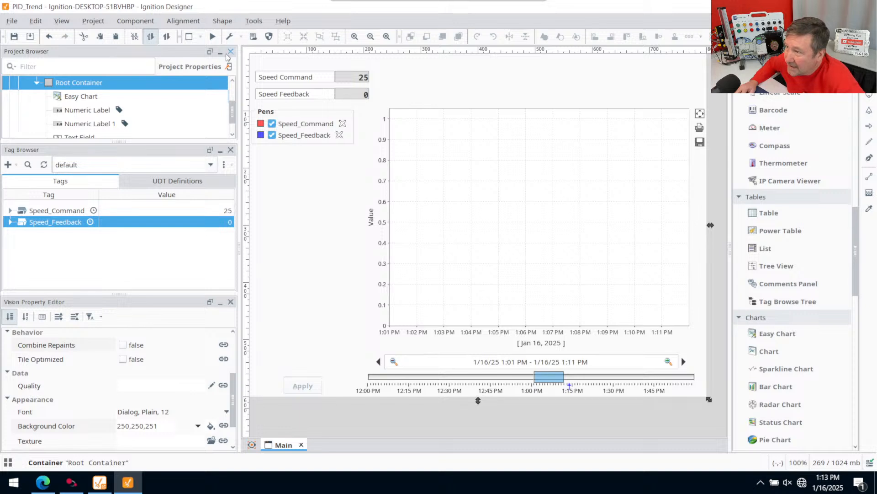
- Preview the Main window, shift the Easy Chart's displayed time range to inspect the trend, and leave preview mode
click(214, 37)
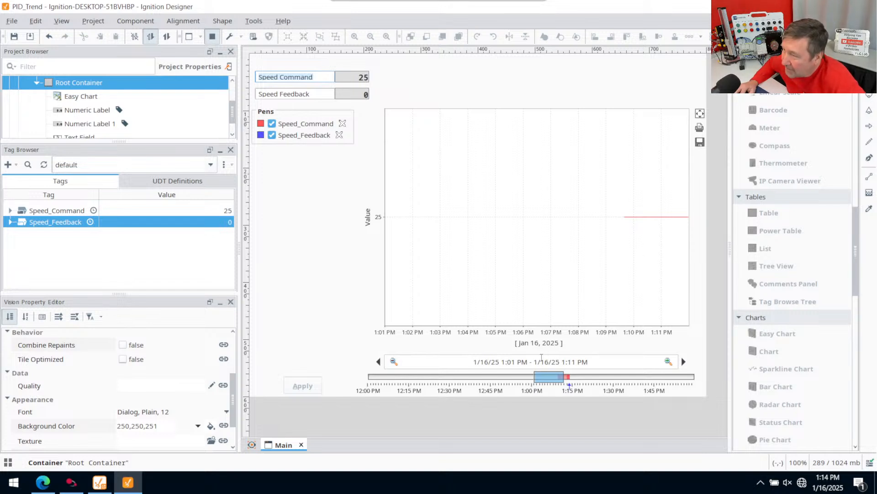
drag(558, 378, 570, 379)
mouse_move(552, 379)
mouse_down()
mouse_move(508, 378)
mouse_move(547, 380)
mouse_up()
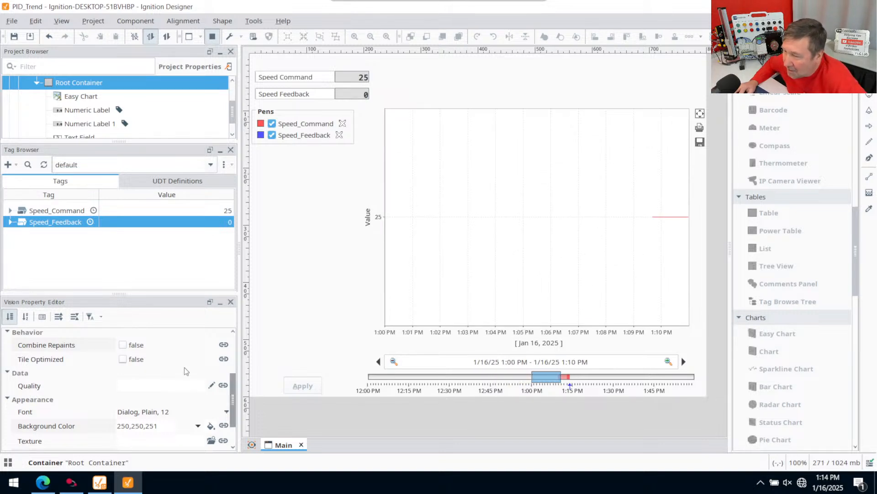
click(217, 38)
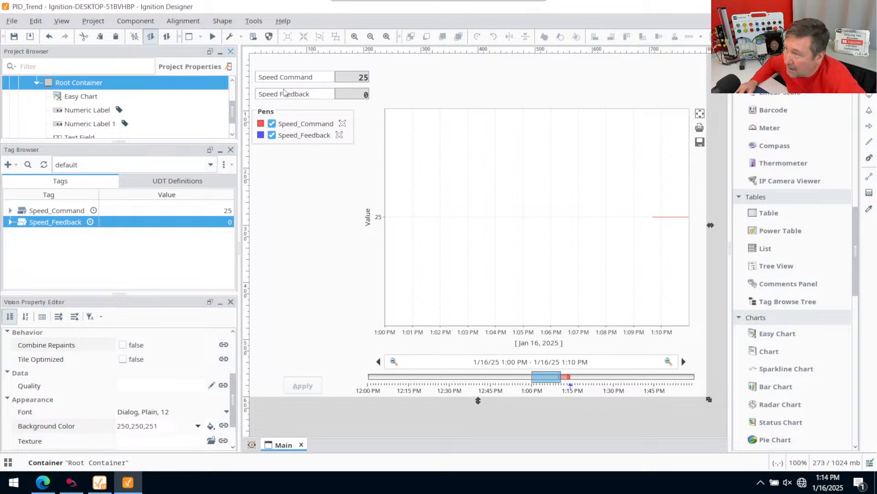
- Set the Easy Chart's Chart Mode property to Realtime
click(468, 239)
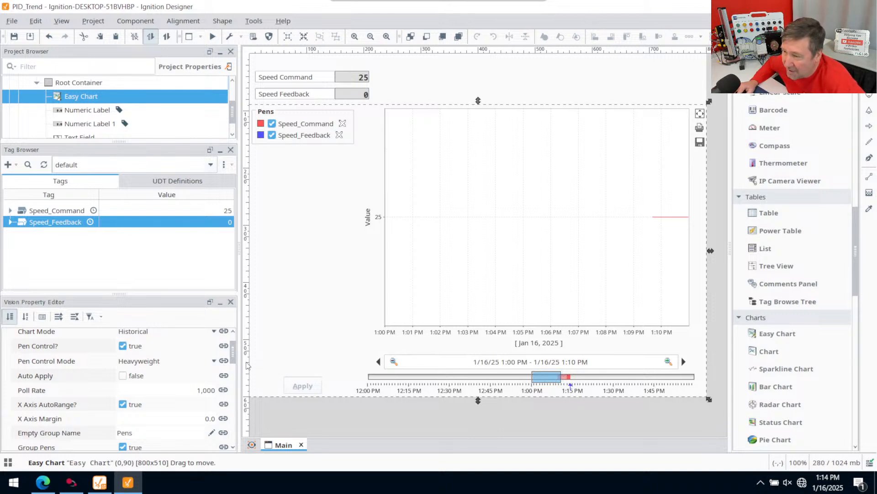
scroll(237, 355, up, 2)
scroll(237, 355, down, 1)
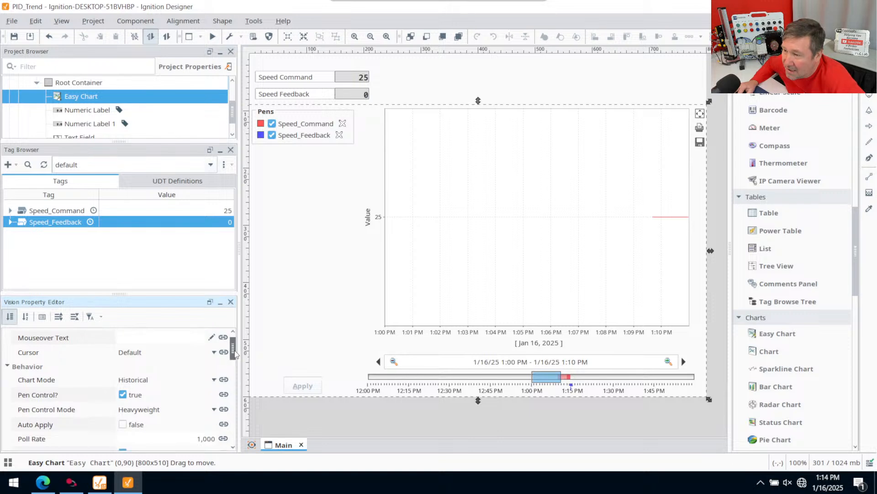
click(178, 379)
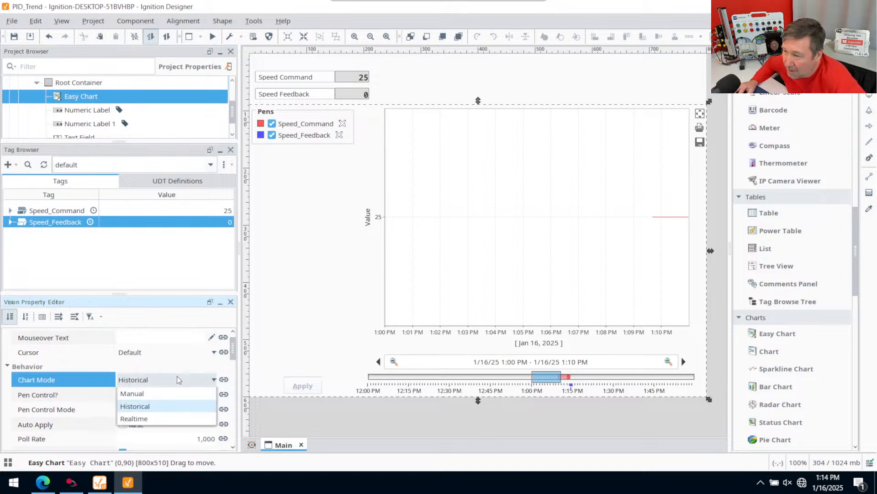
click(160, 418)
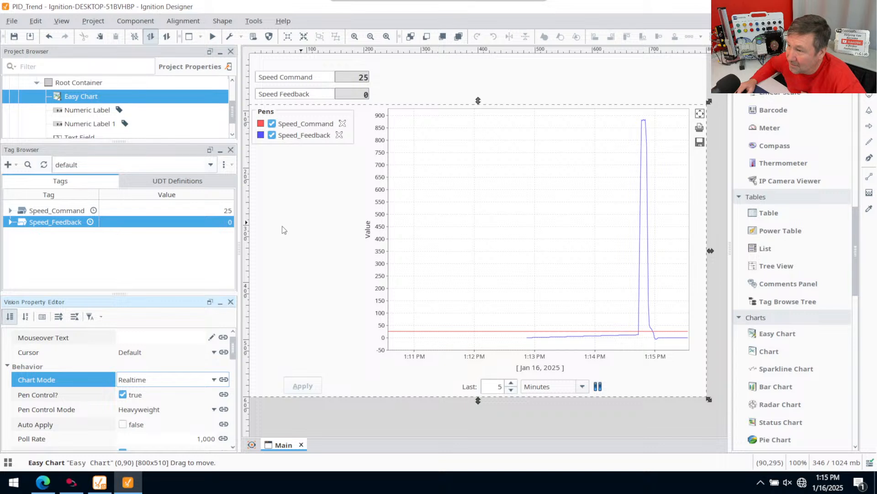
- Try to write a value of 100 to the Speed_Command tag
double_click(216, 210)
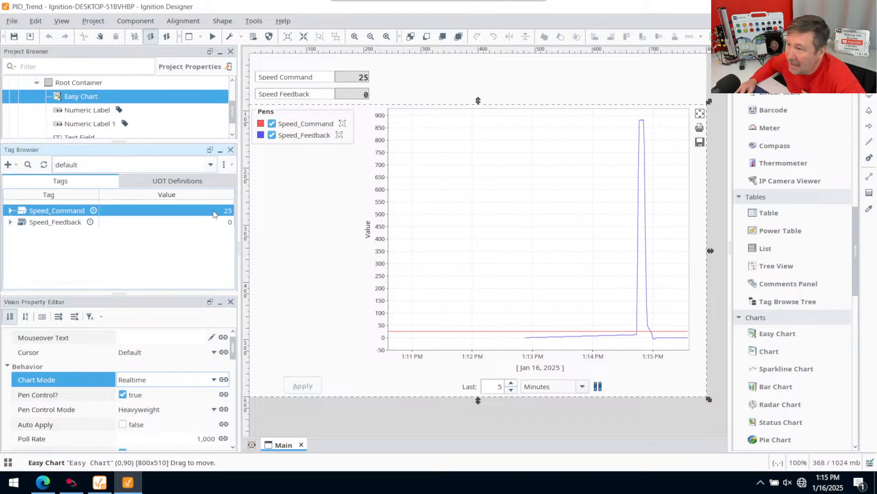
double_click(217, 210)
text(10)
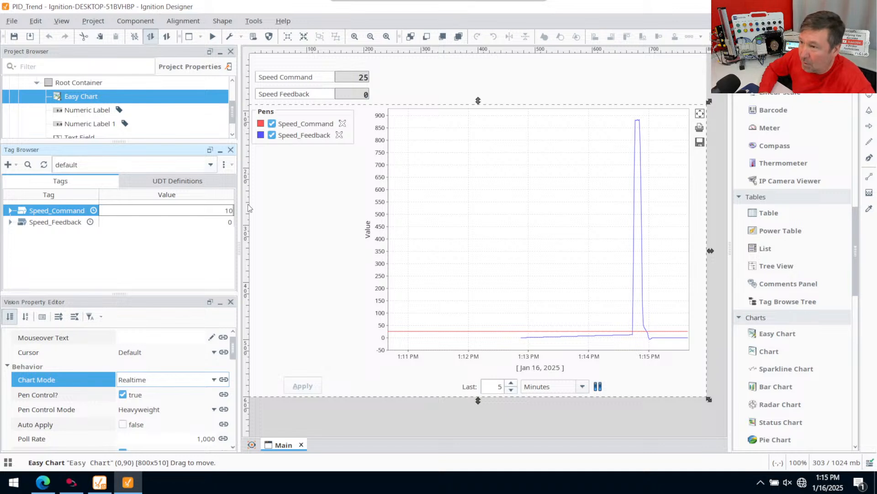
text(0)
key(Return)
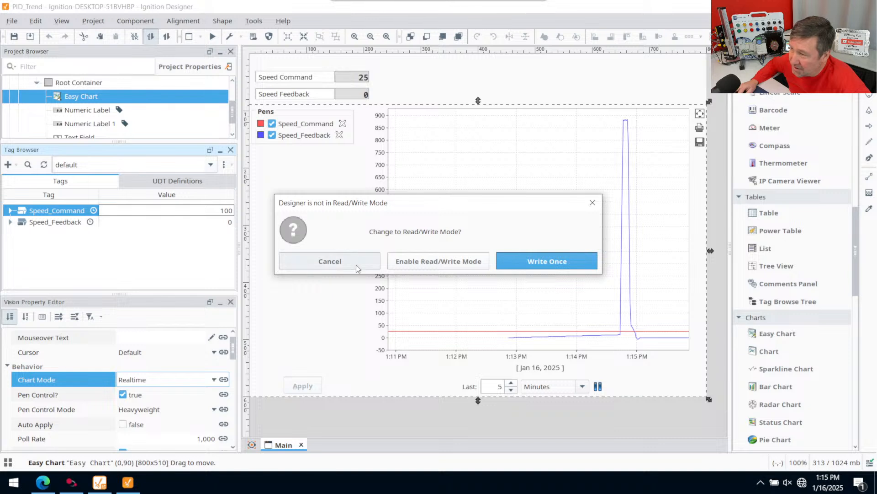
click(338, 256)
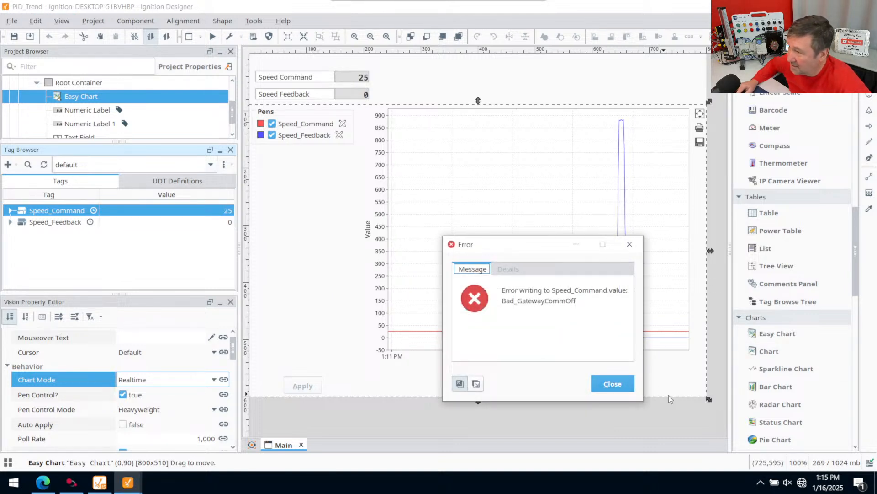
click(612, 383)
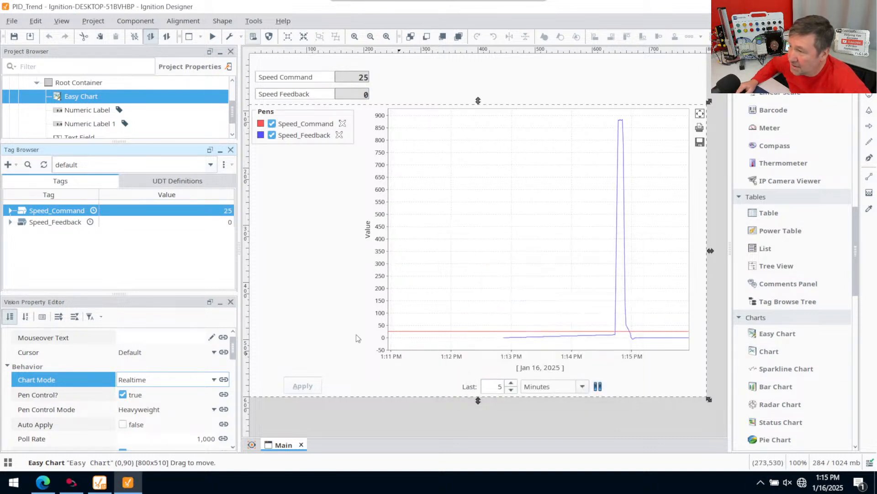
- Switch the project communication to Read/Write and set the Speed_Command tag's value to 100
click(98, 23)
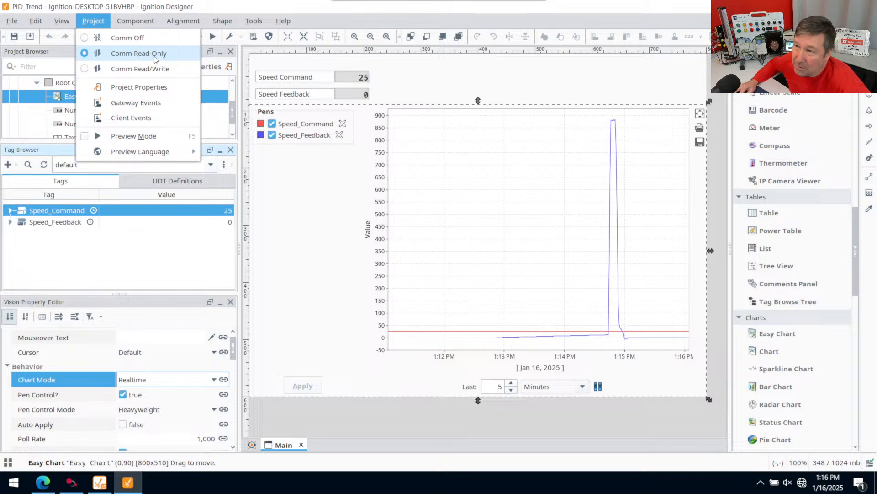
click(136, 69)
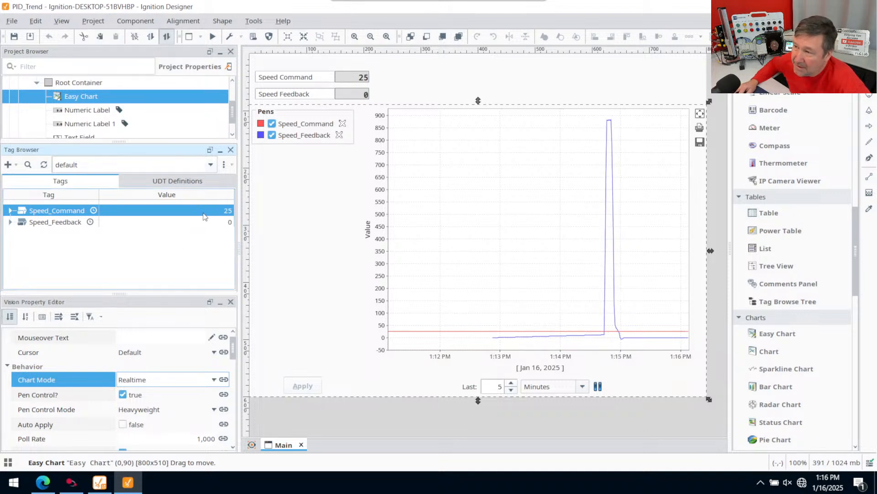
double_click(219, 211)
text(100)
key(Return)
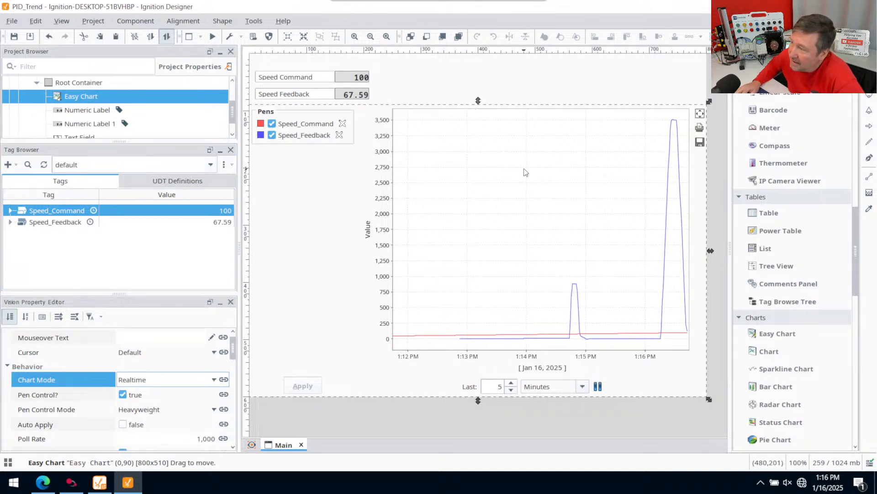
- Turn off AutoRange for the Easy Chart's Default Axis, keeping bounds of 0.0 to 100.0
double_click(482, 178)
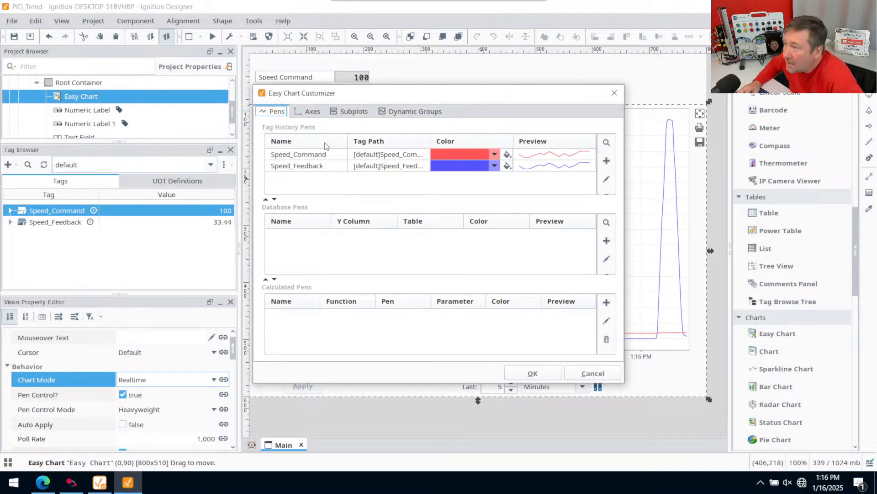
click(307, 114)
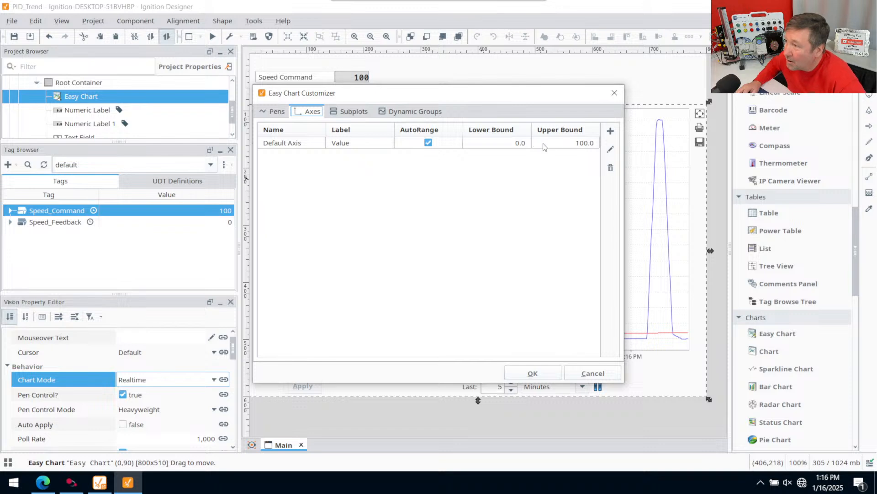
click(428, 144)
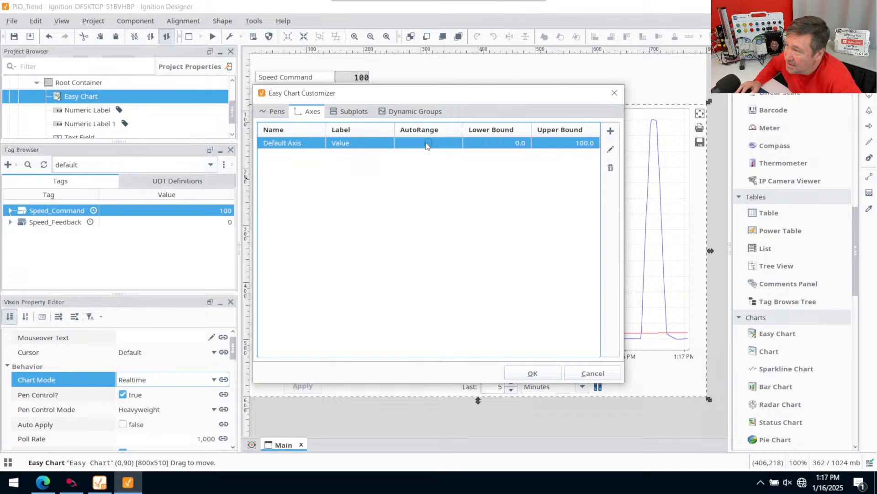
click(552, 374)
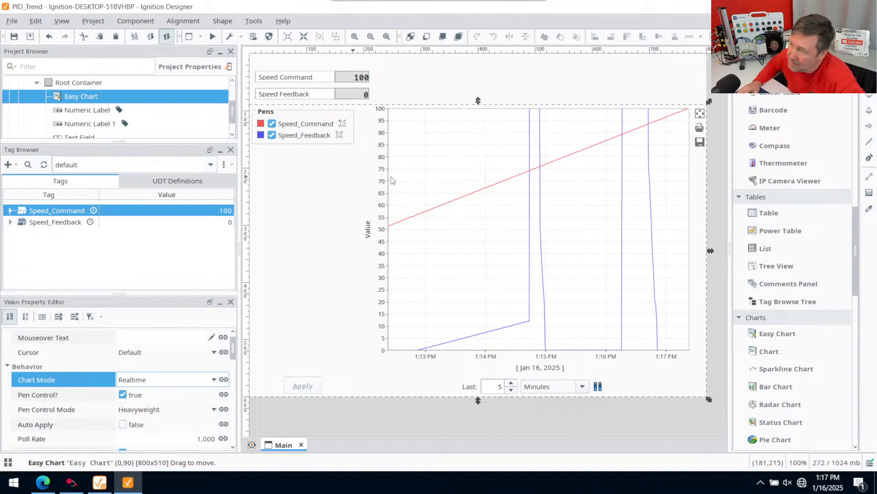
- Add a new axis named MotorSpeed to the Easy Chart
double_click(506, 149)
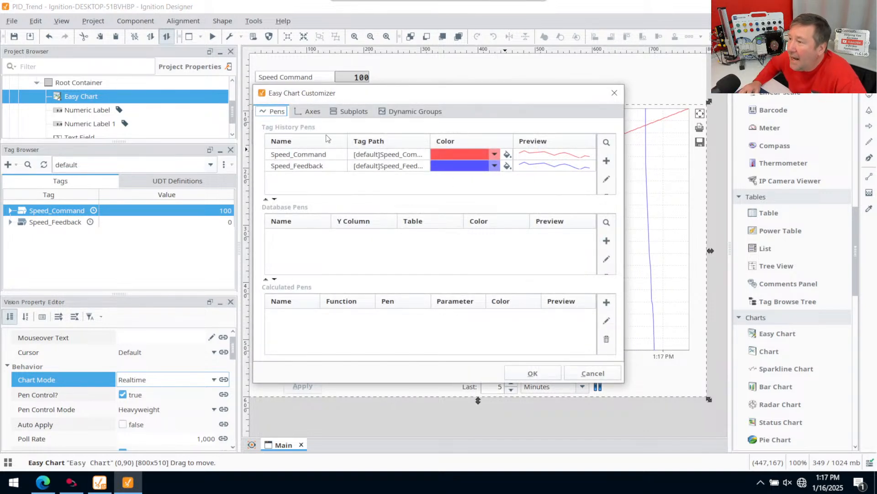
click(317, 114)
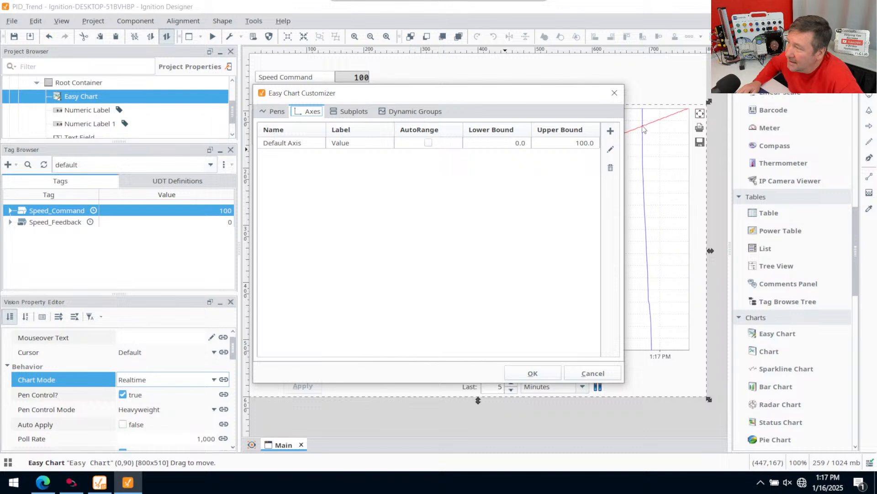
click(611, 132)
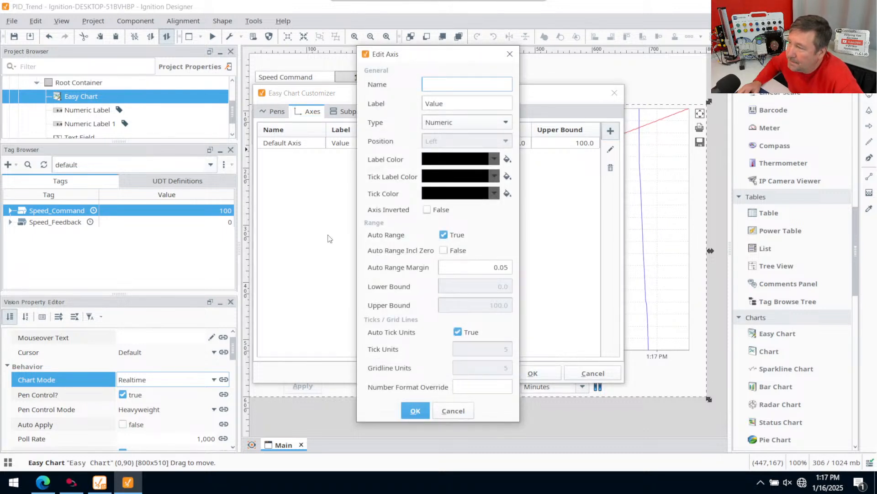
text(Mo)
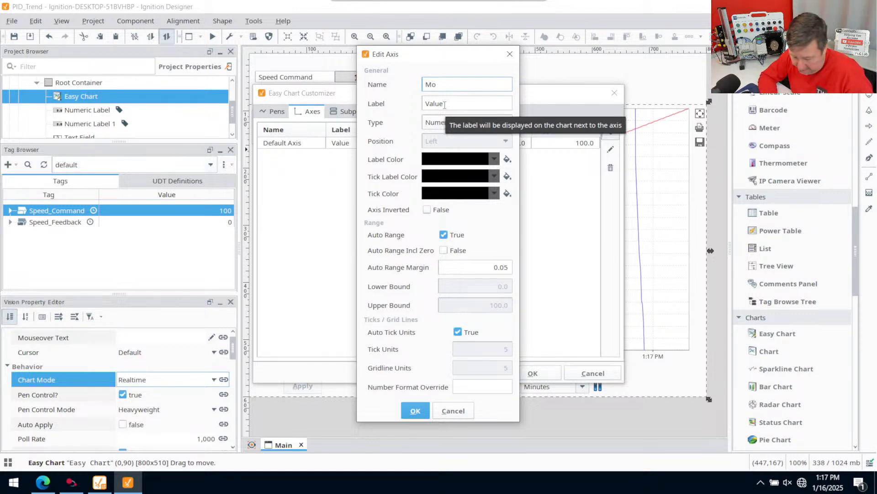
text(torSpee)
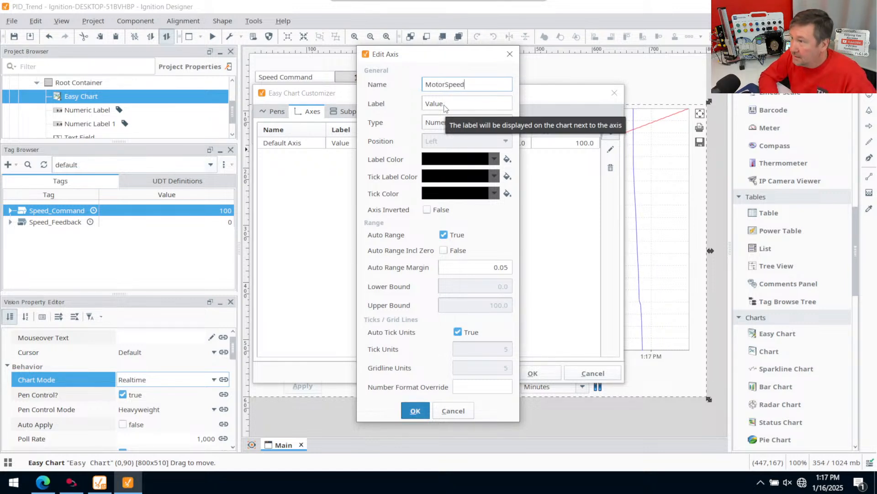
text(d)
key(Return)
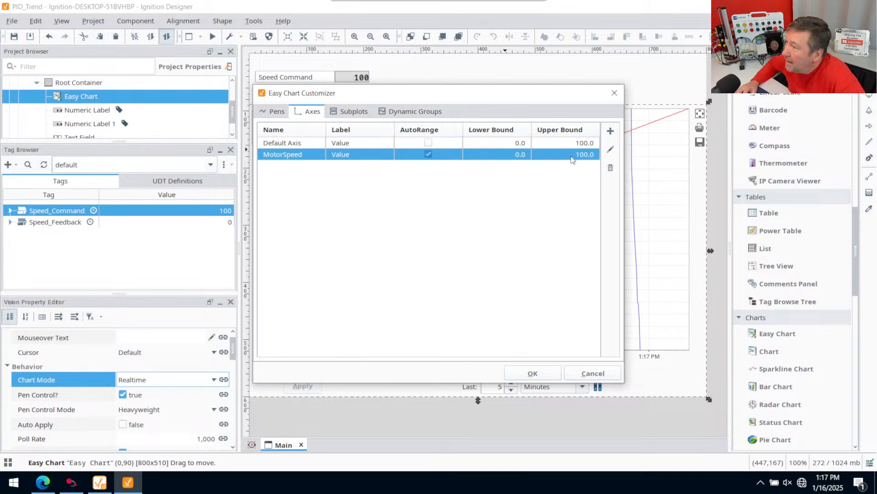
- Turn off AutoRange for the MotorSpeed axis and set its upper bound to 3600
click(429, 154)
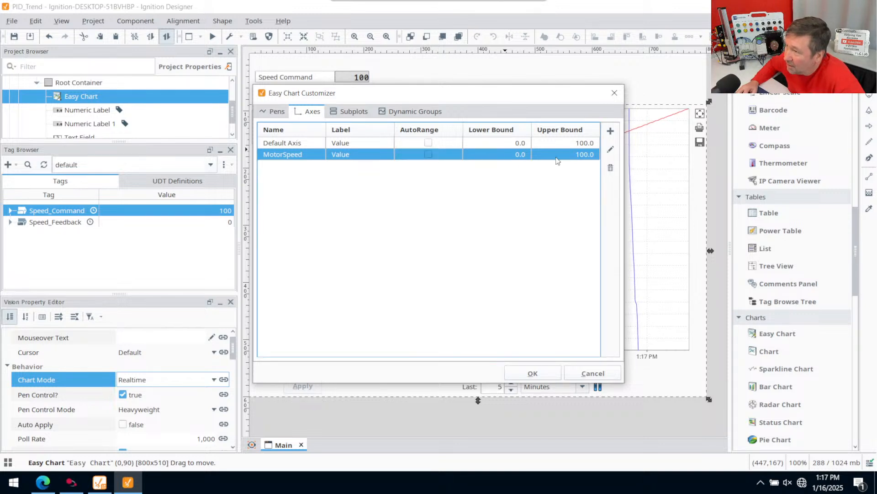
double_click(580, 155)
drag(571, 160, 617, 161)
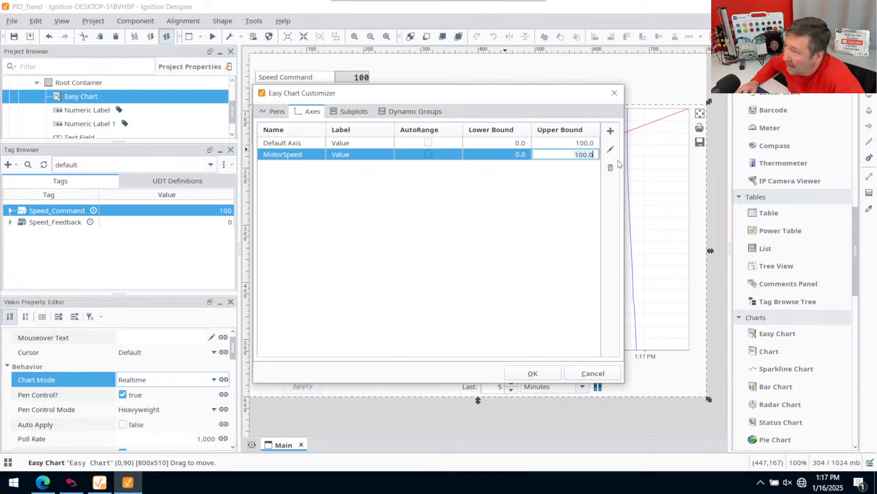
text(3600)
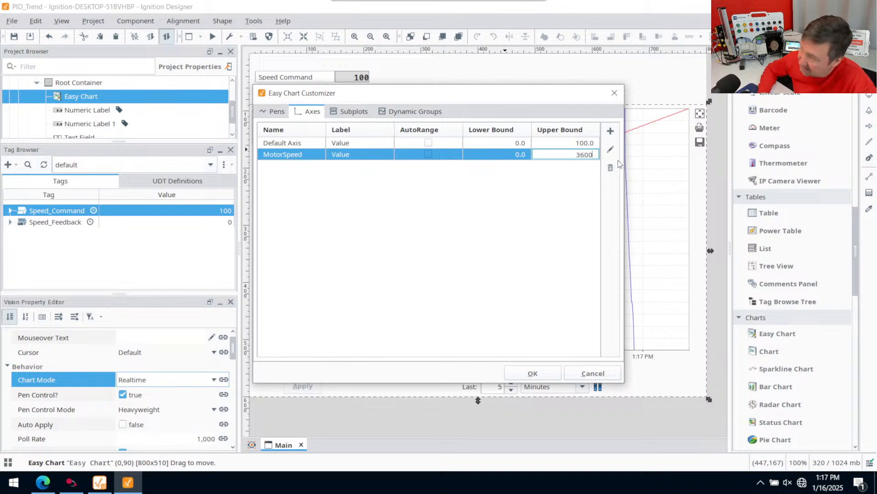
key(Return)
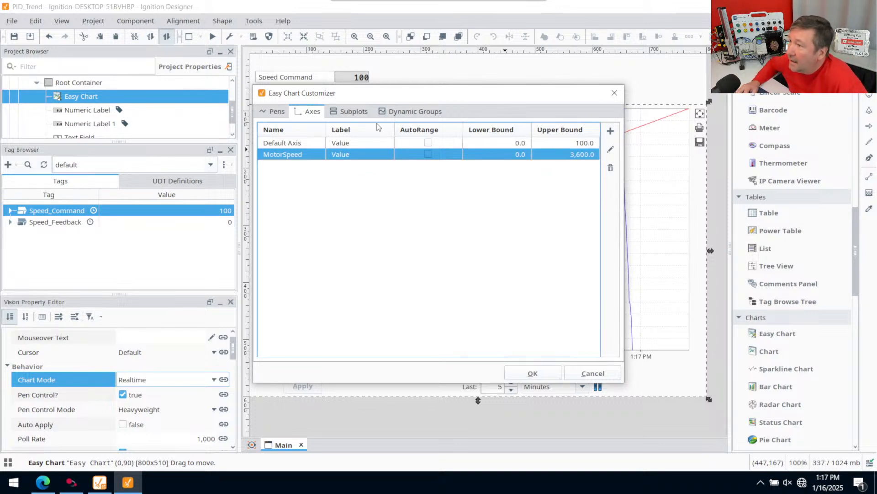
- Assign the Speed_Feedback pen to the MotorSpeed axis and apply the chart customization
click(277, 112)
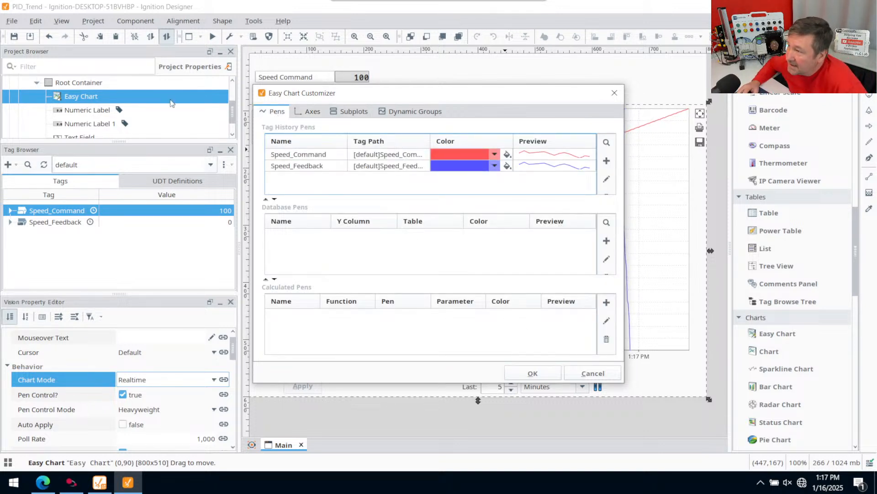
click(307, 167)
click(307, 168)
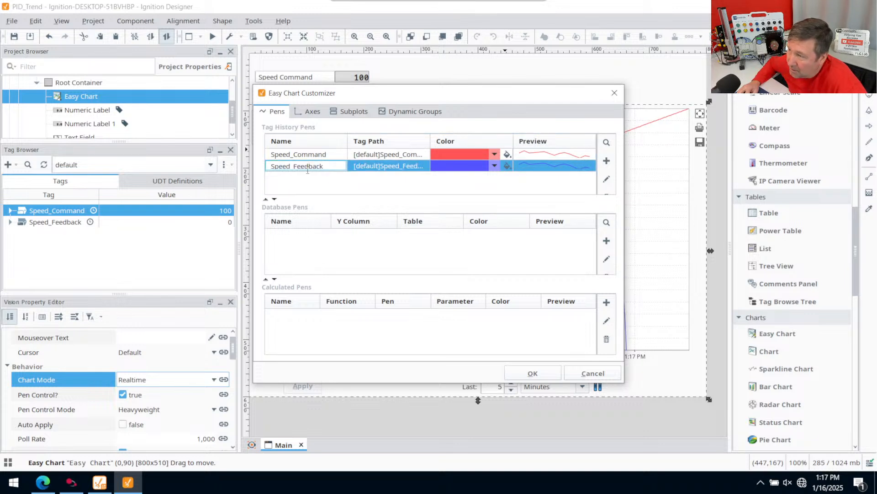
double_click(310, 169)
double_click(315, 169)
click(314, 169)
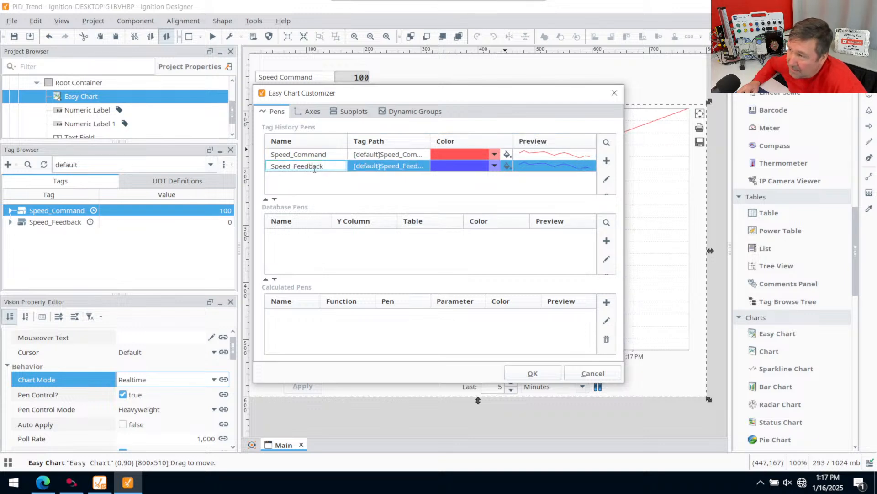
double_click(397, 166)
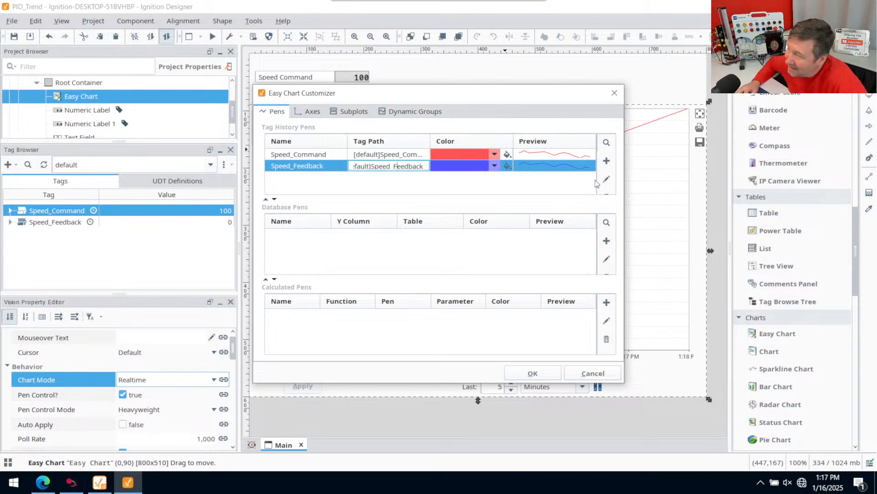
double_click(546, 168)
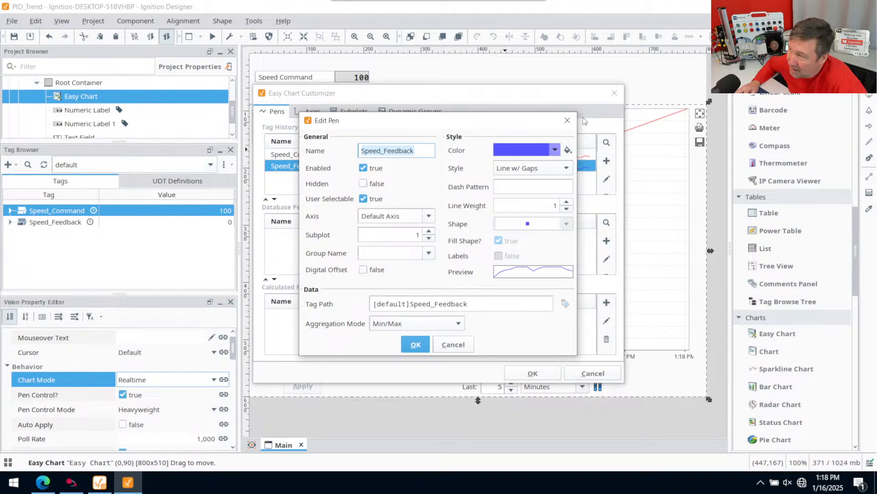
click(431, 214)
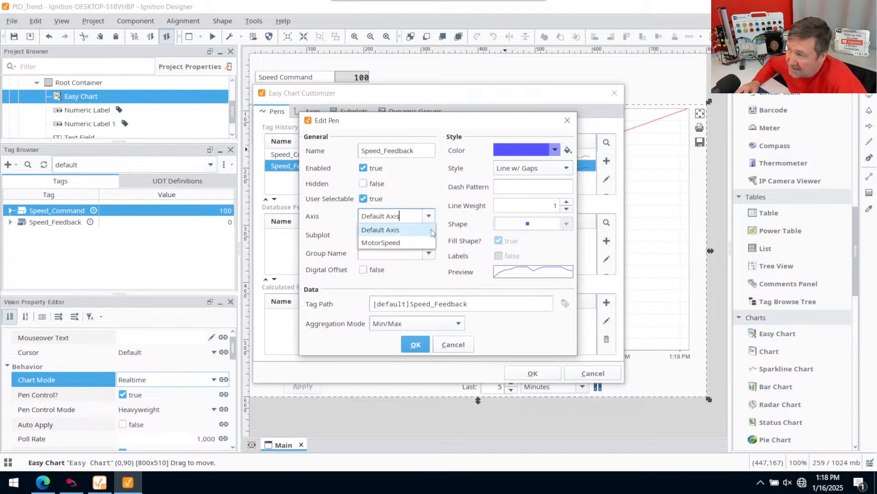
click(399, 242)
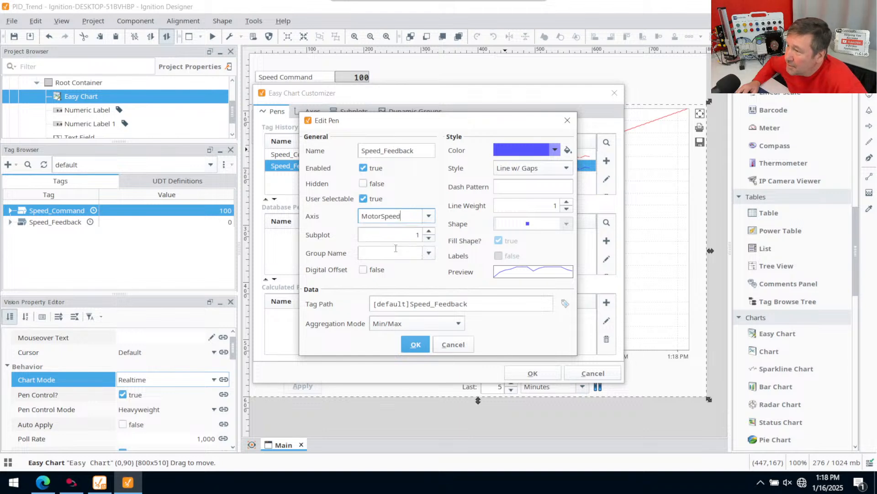
click(416, 344)
click(533, 369)
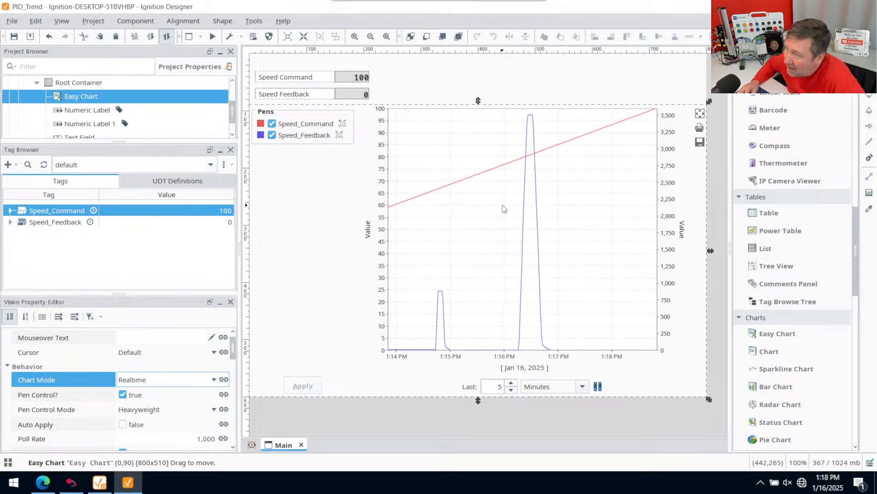
- Set the Speed_Command tag's history to Periodic sample mode with a sample rate of 1 second
double_click(46, 211)
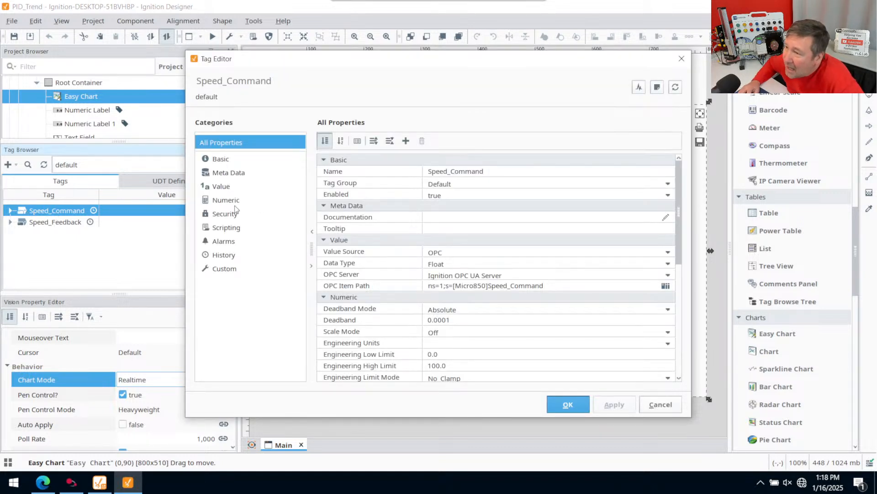
click(224, 256)
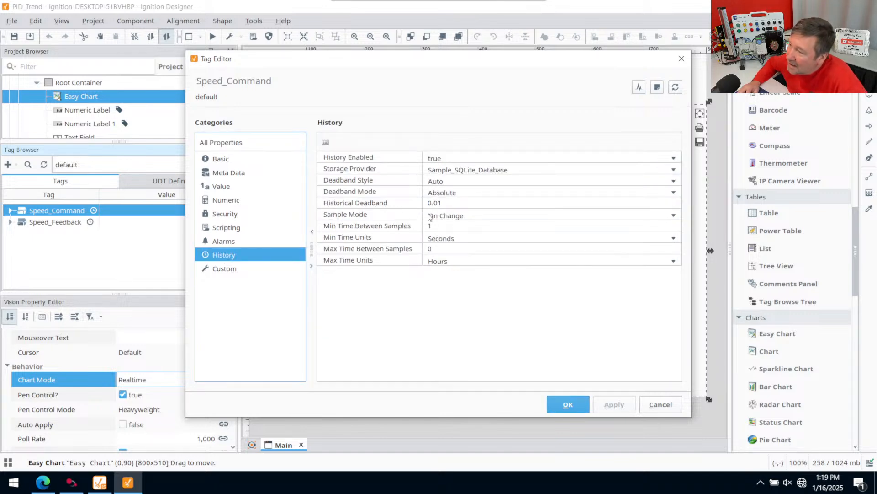
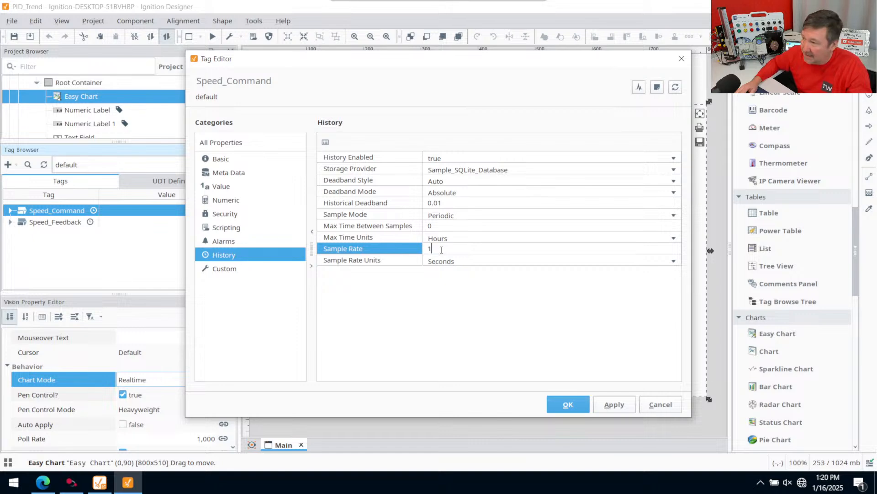
click(524, 260)
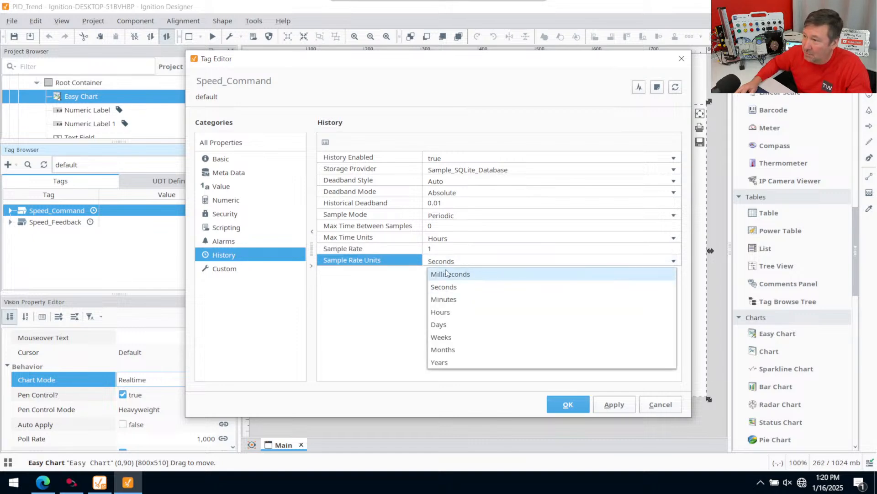
click(385, 287)
click(558, 404)
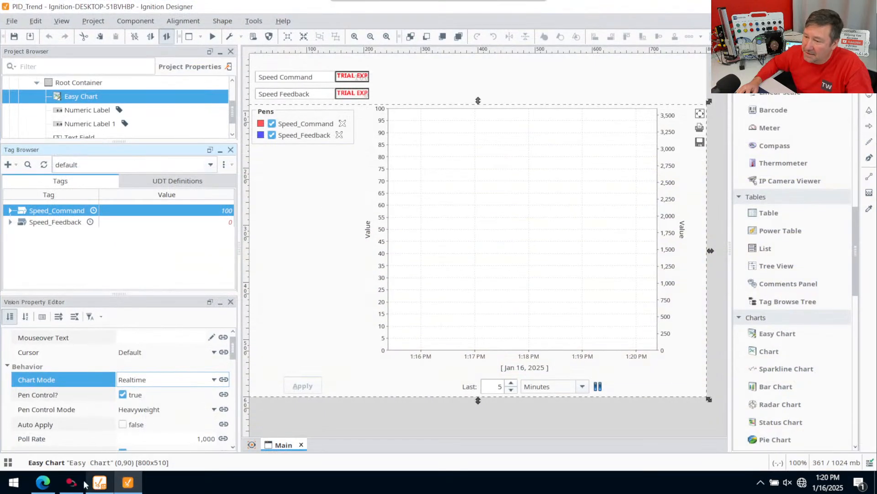
- Switch to the Ignition gateway page in the browser, reset the expired trial, and return to the Designer
click(42, 482)
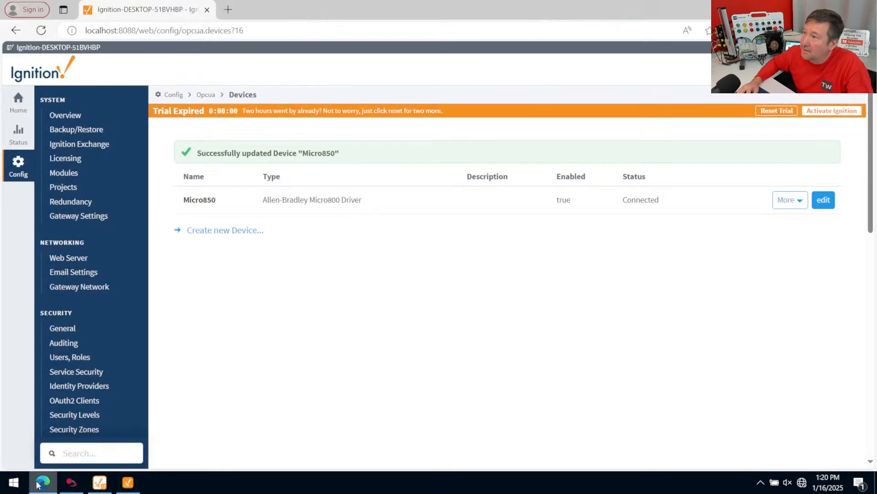
click(772, 114)
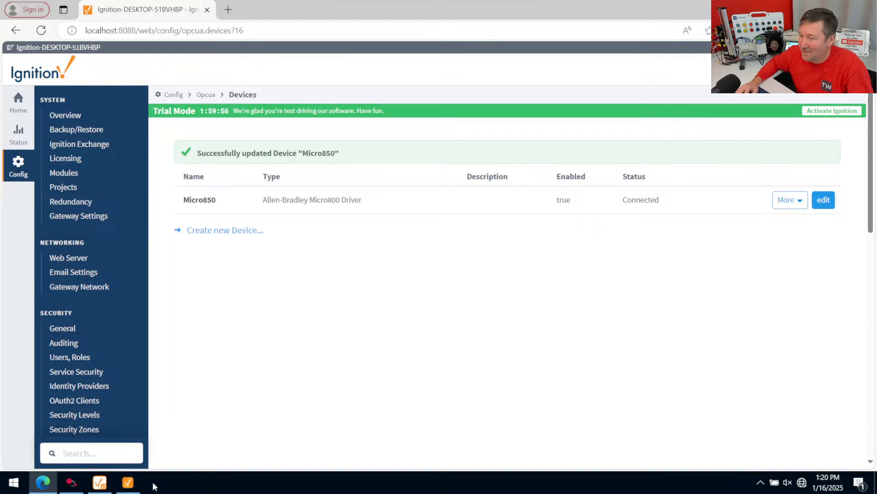
click(128, 485)
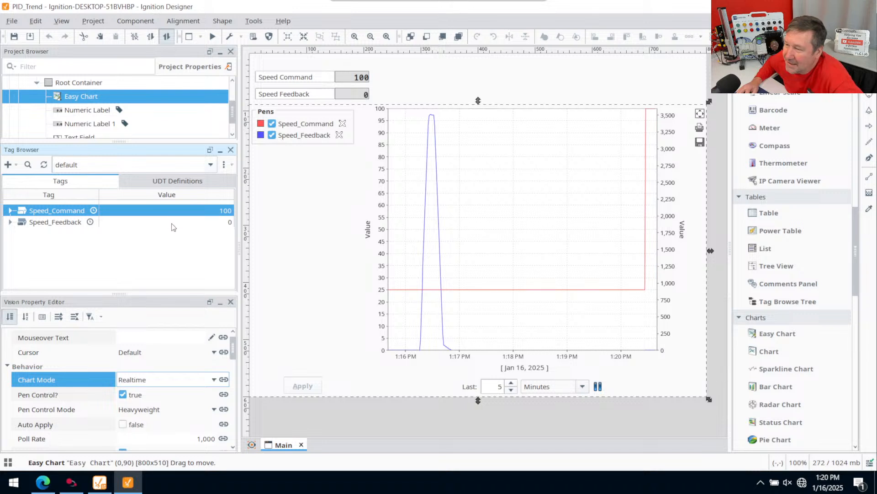
- Set the Speed_Command tag's value to 25
double_click(207, 207)
text(25)
key(Return)
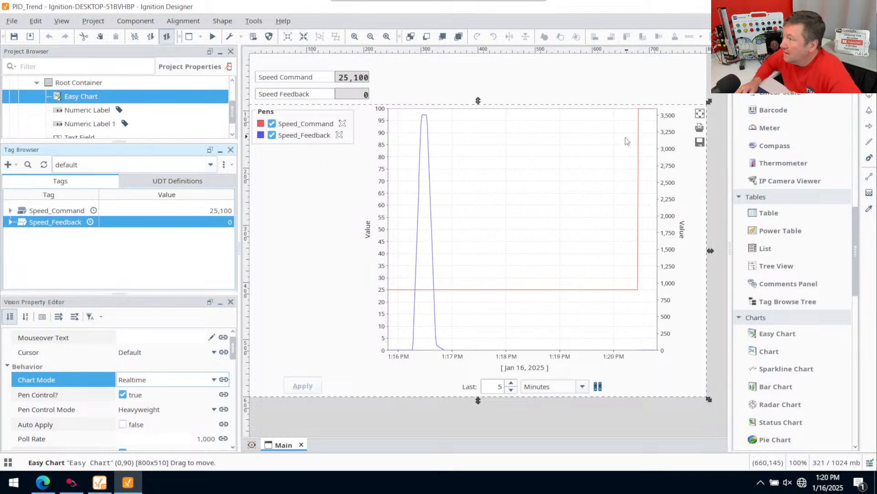
click(209, 212)
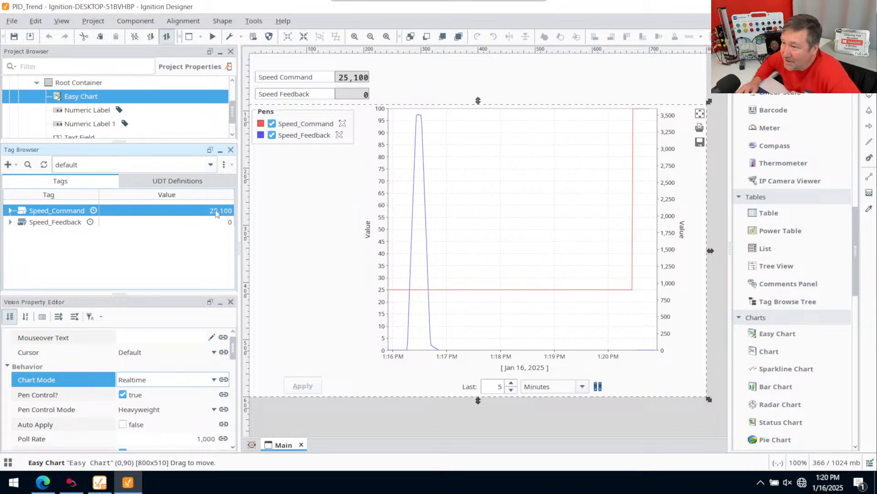
double_click(217, 211)
key(BackSpace)
key(BackSpace)
key(BackSpace)
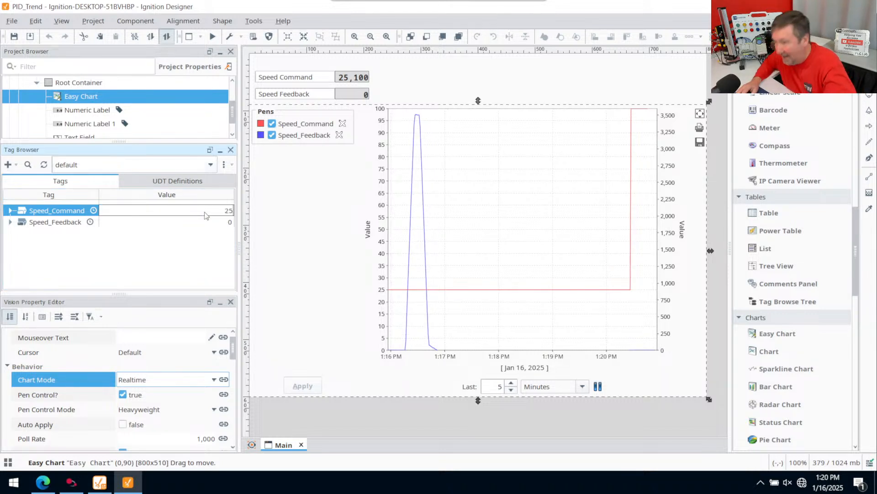
key(Return)
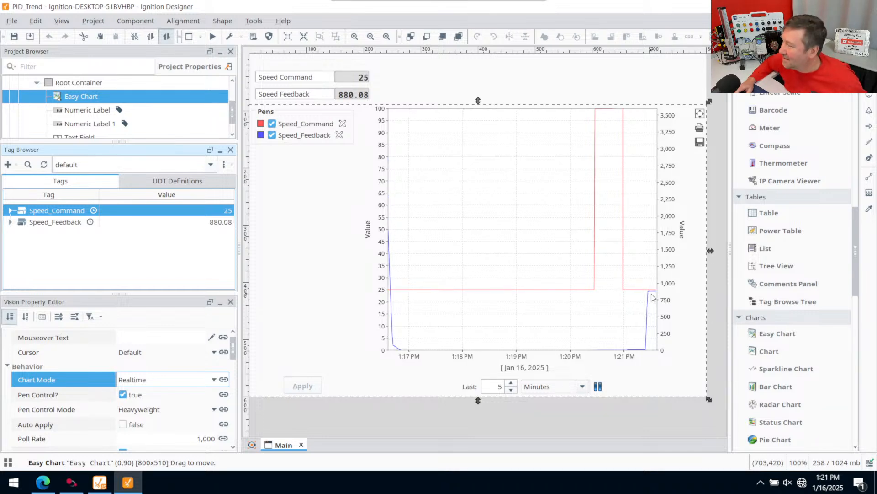
- Examine at closer range how the Speed_Feedback trace follows the Speed_Command trace at the newest end of the chart
key(alt)
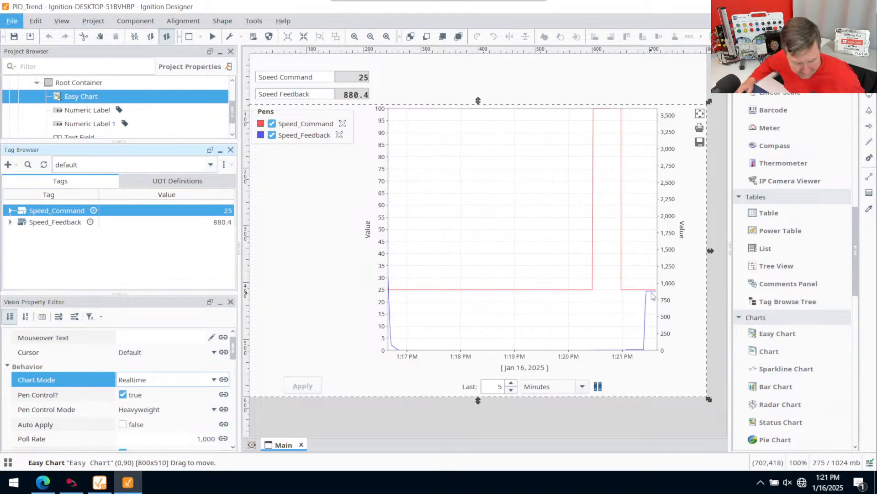
scroll(653, 294, up, 2)
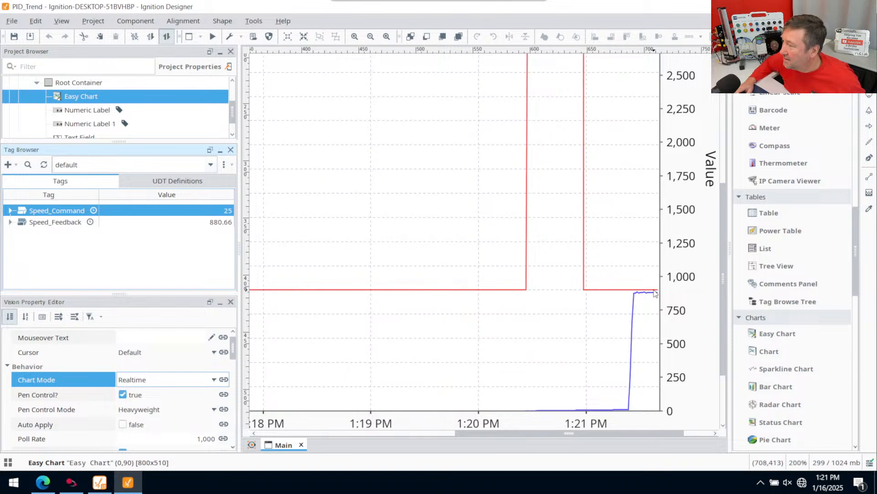
scroll(651, 296, up, 4)
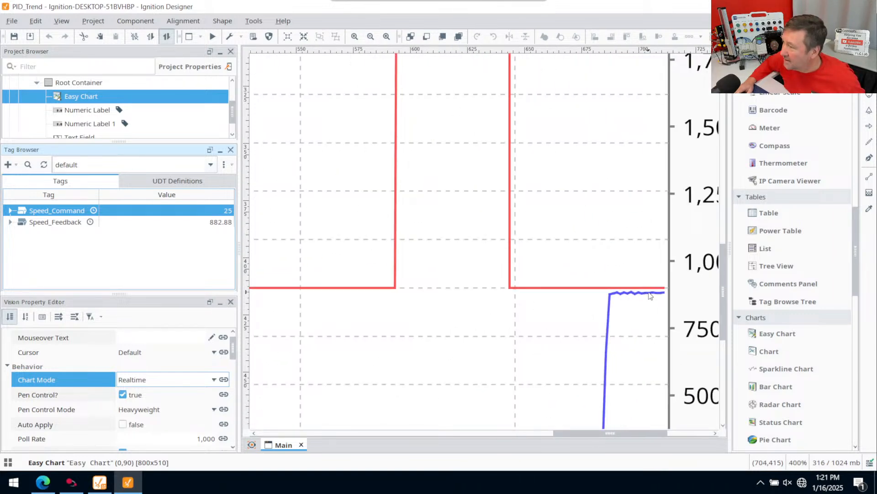
scroll(651, 295, down, 8)
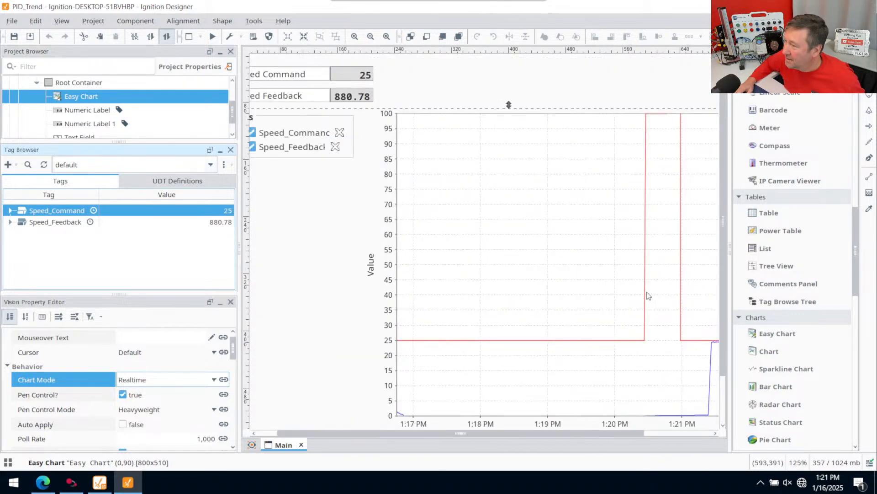
scroll(553, 232, up, 2)
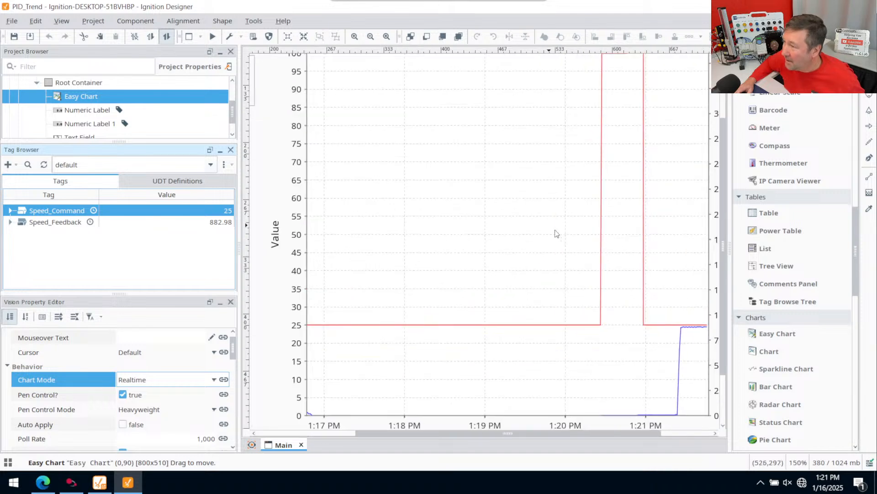
- Inspect the Speed_Feedback trace against the Speed_Command trace up close and over the whole chart
scroll(630, 278, down, 1)
scroll(662, 294, up, 2)
scroll(656, 293, up, 2)
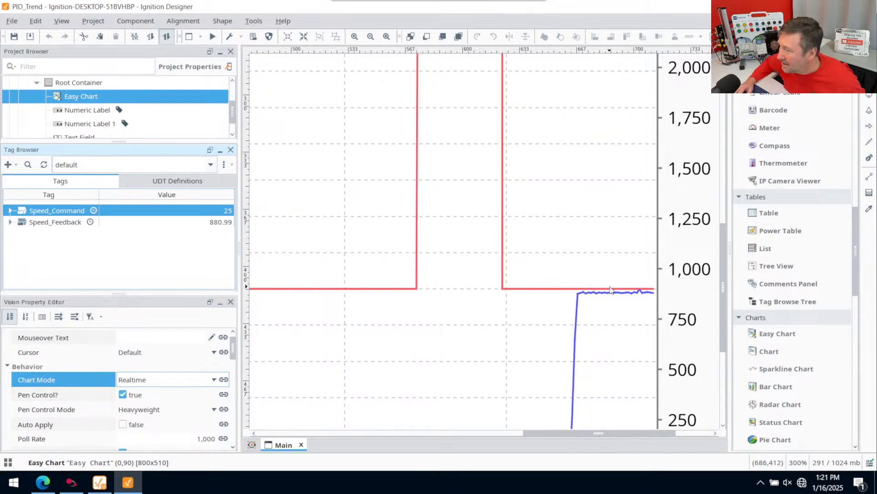
scroll(610, 289, down, 4)
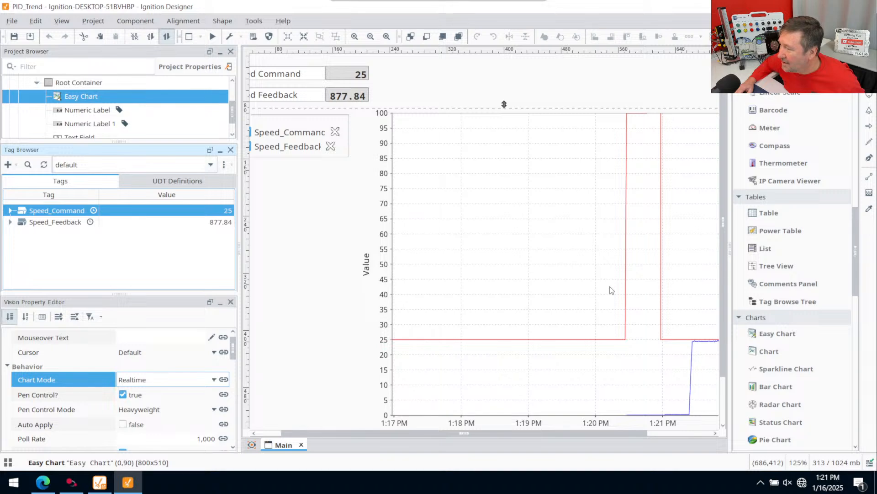
scroll(610, 288, down, 2)
scroll(308, 146, up, 1)
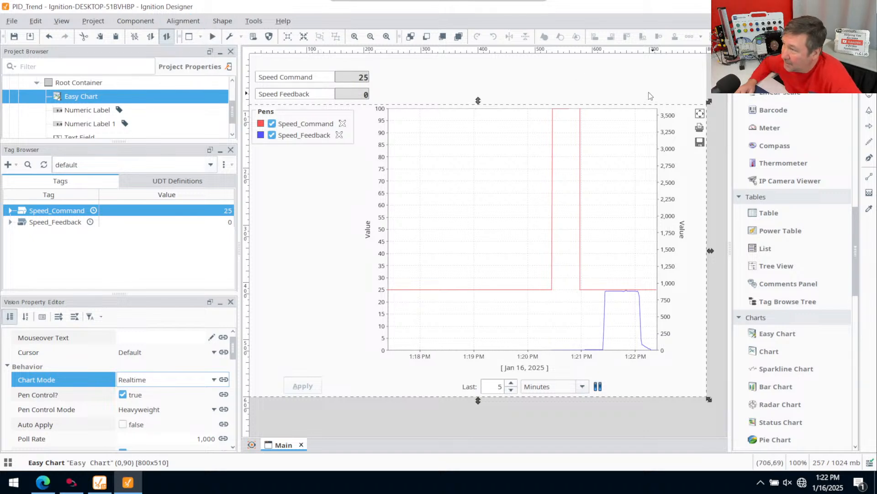
- Switch the window to preview mode and export the chart data as Chart.xlsx to My_Drive (Z:), overwriting the existing file
key(ctrl+u)
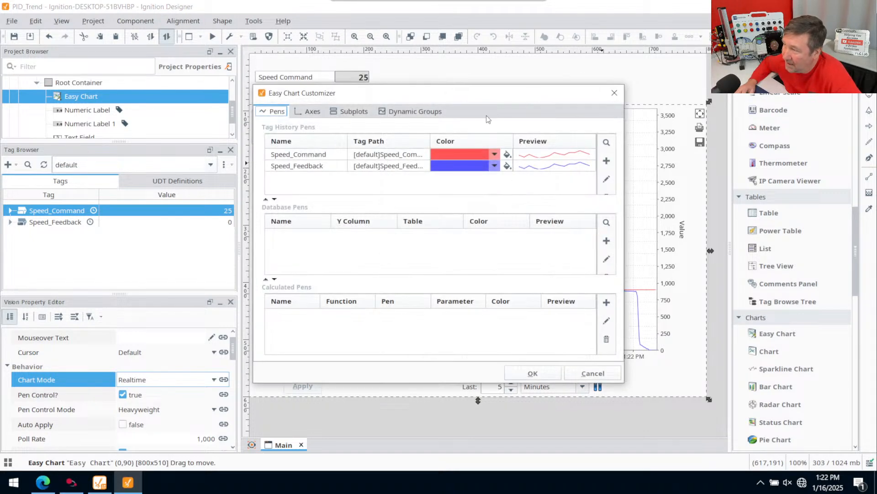
click(615, 93)
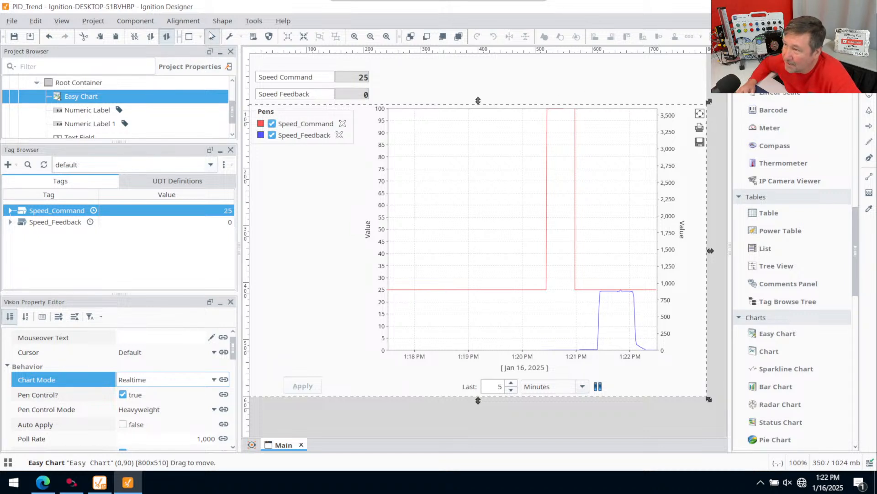
click(212, 35)
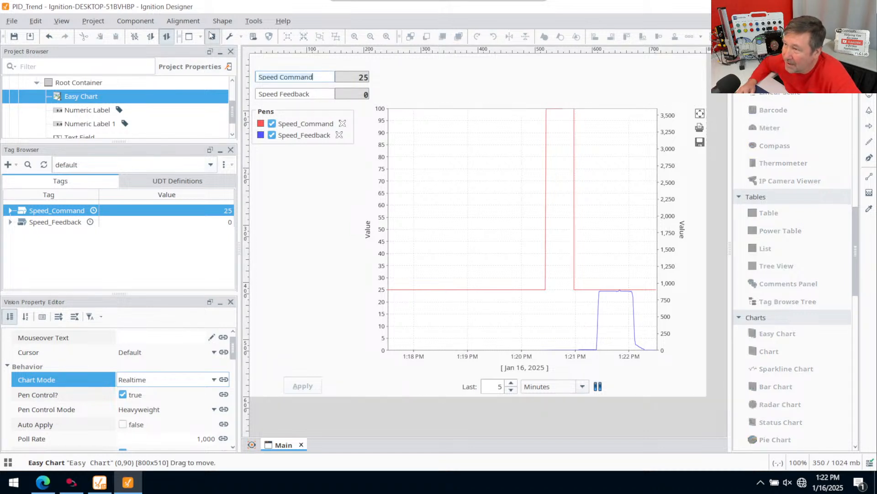
click(700, 143)
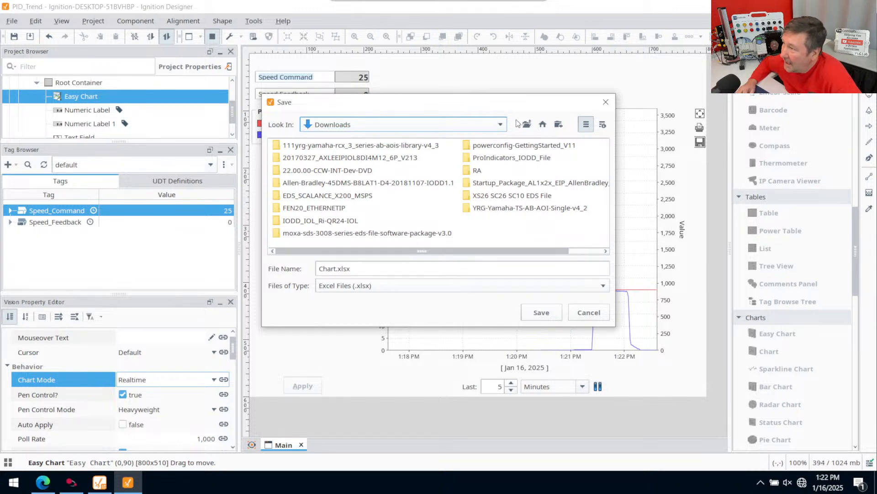
click(500, 125)
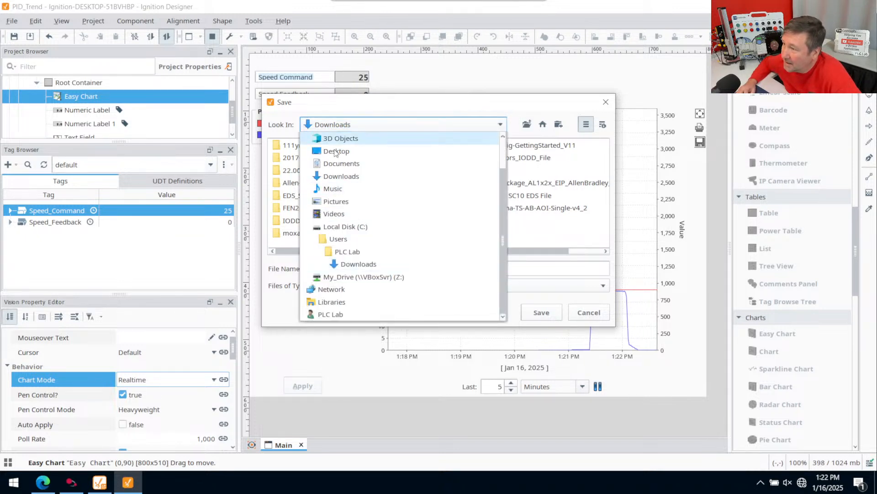
click(351, 278)
double_click(299, 195)
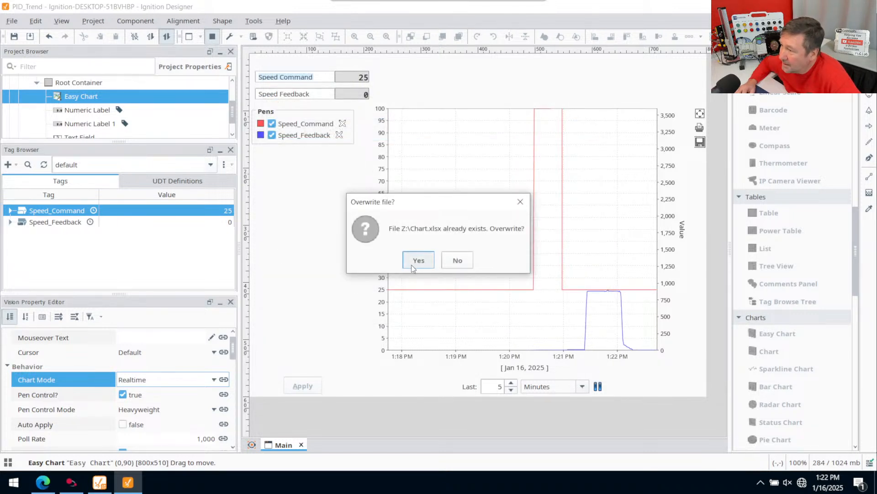
click(411, 262)
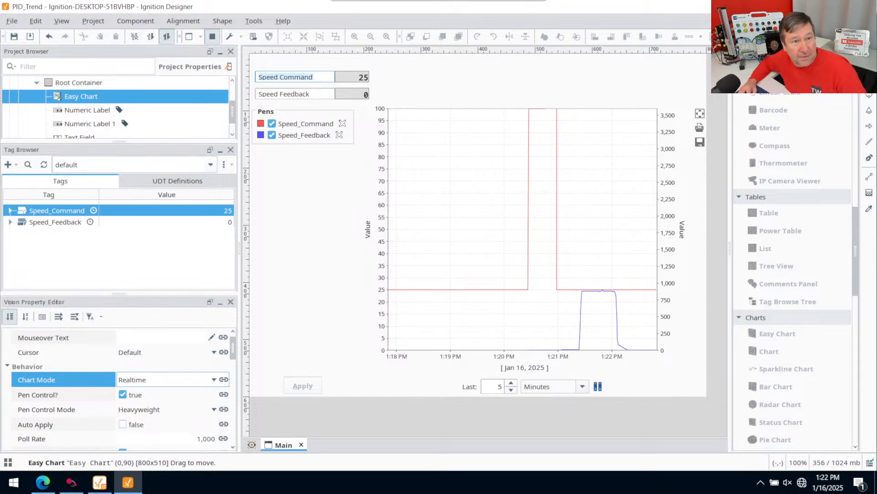
- Switch to the blank Google Sheets spreadsheet in the browser, maximize it and import Chart.xlsx by uploading it from My Drive
drag(0, 219, 531, 79)
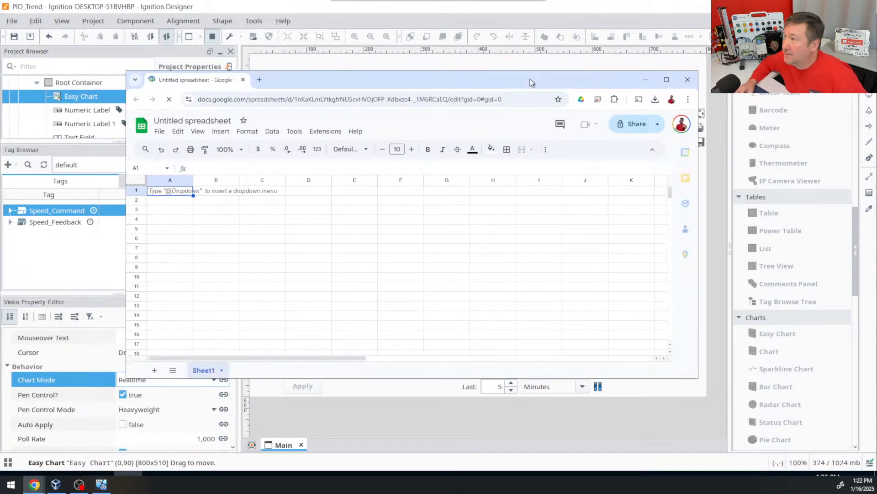
double_click(530, 78)
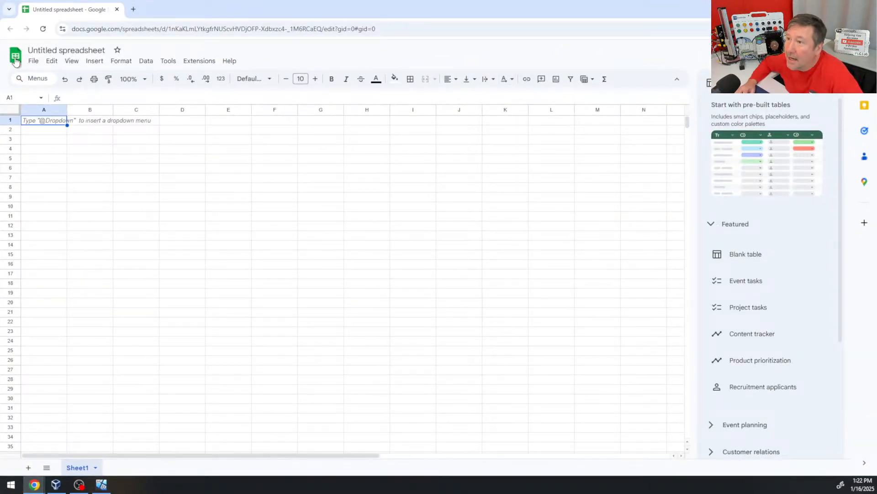
click(33, 61)
click(51, 107)
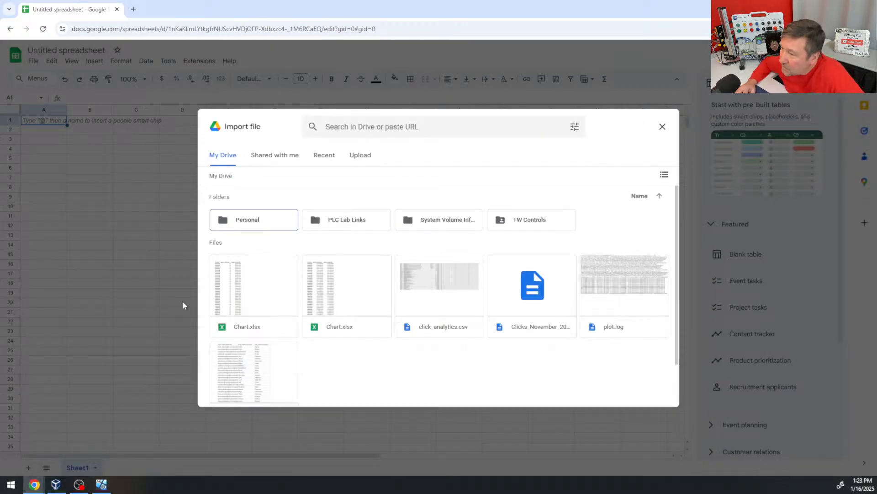
click(360, 155)
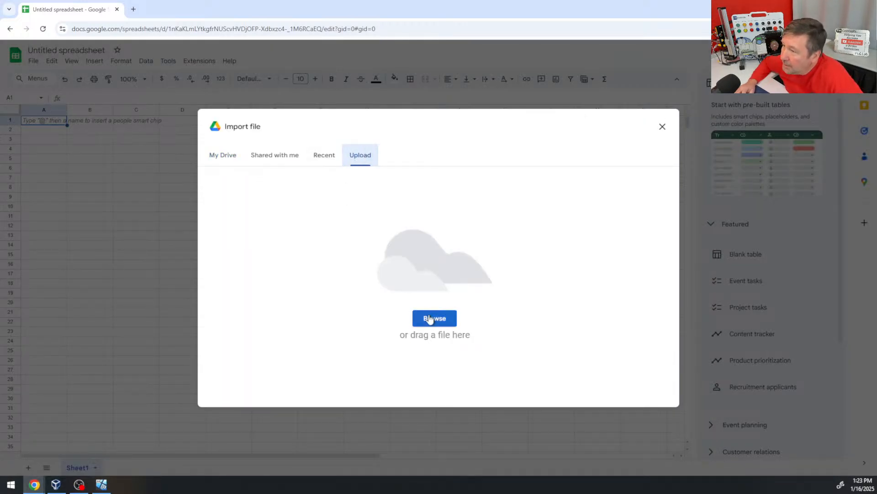
click(430, 319)
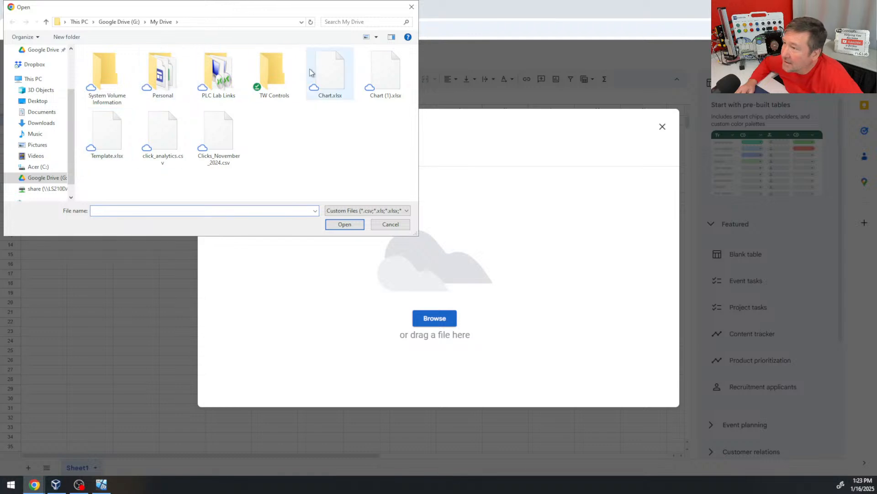
double_click(329, 71)
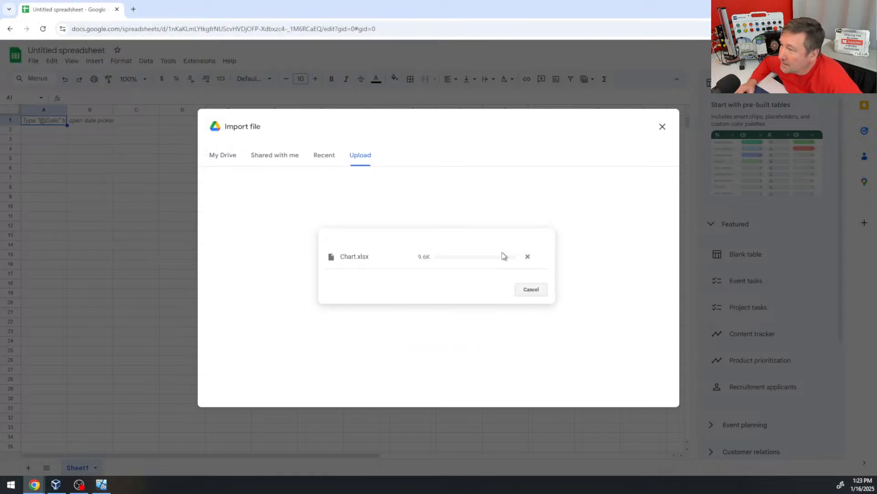
click(461, 305)
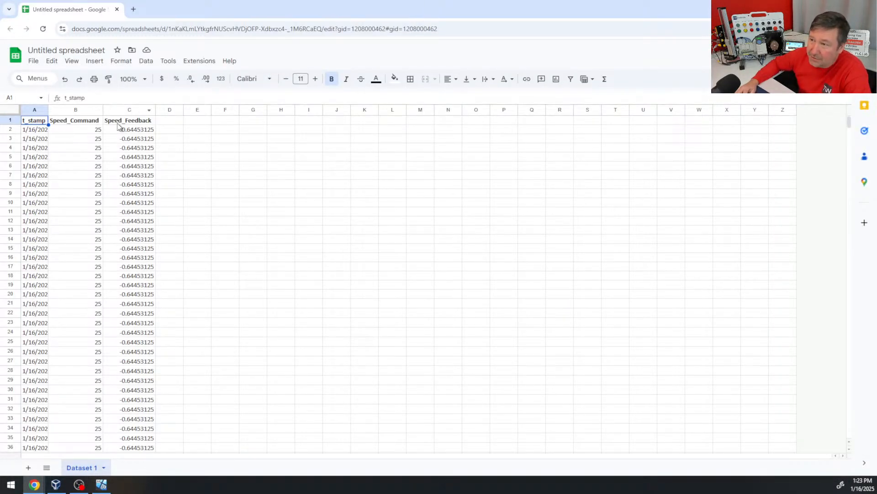
- Widen the t_stamp column and format it to show date and time in the 09/26/2008 15:59:00 style
drag(48, 109, 98, 104)
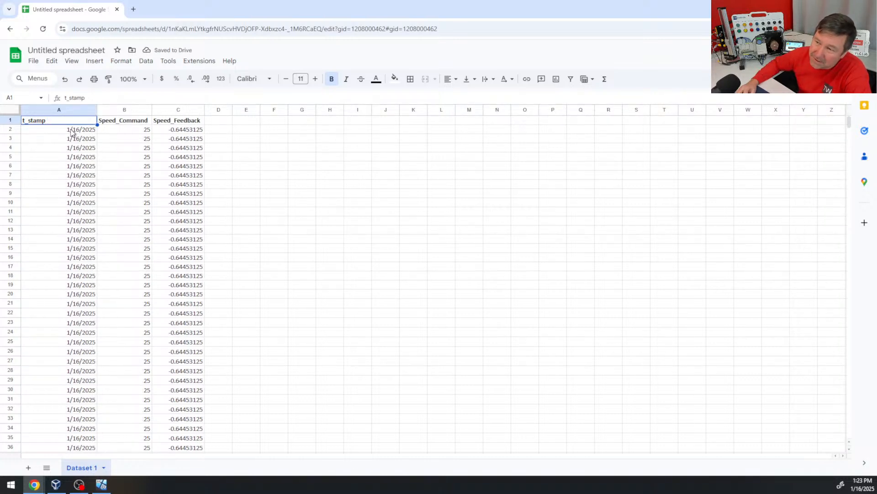
click(73, 132)
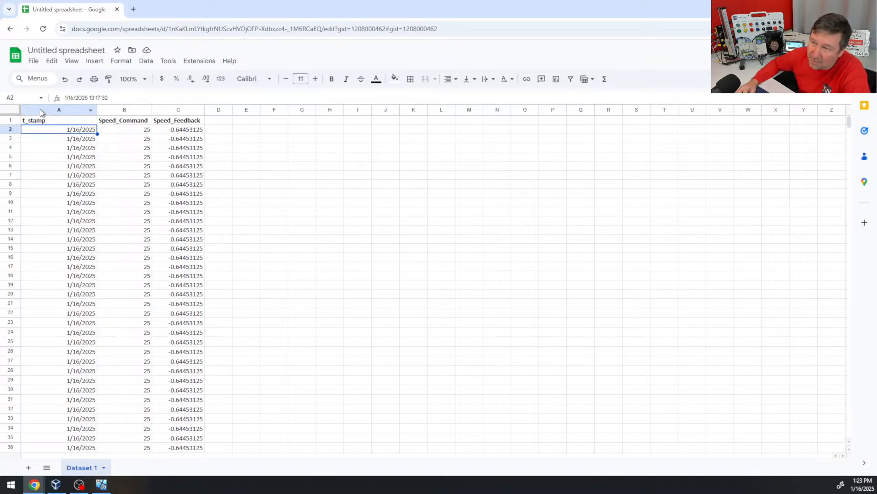
click(59, 110)
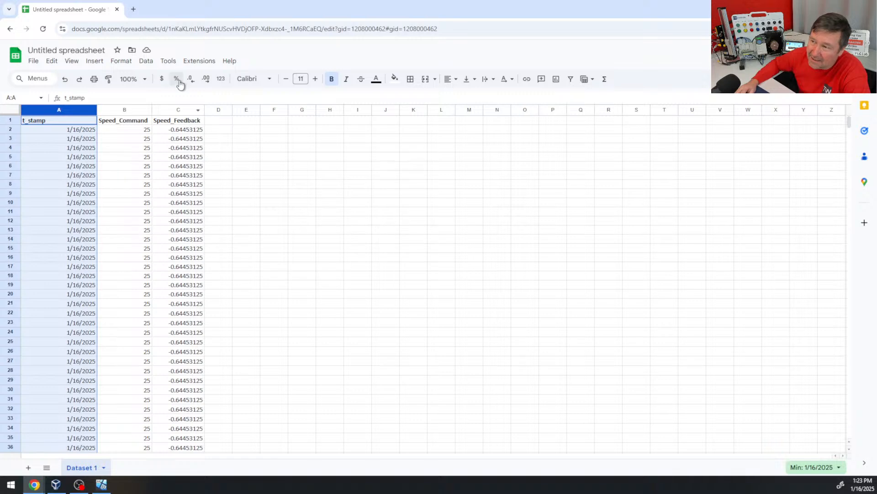
click(121, 61)
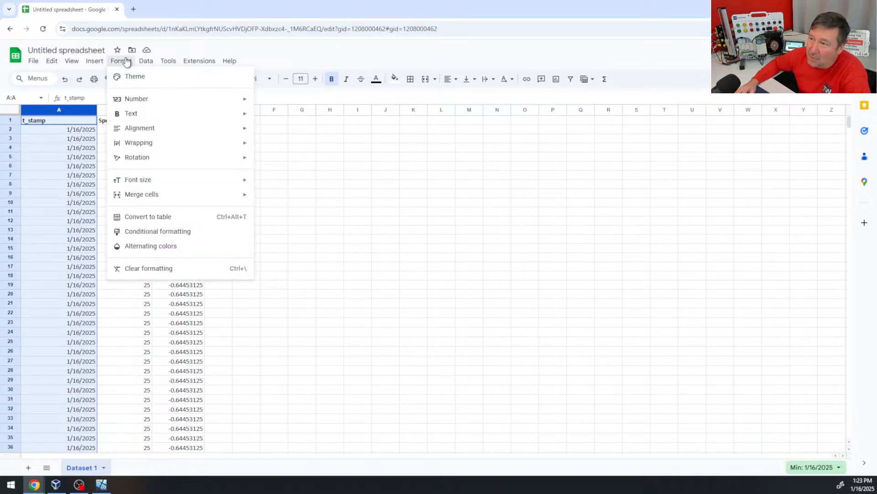
mouse_move(148, 99)
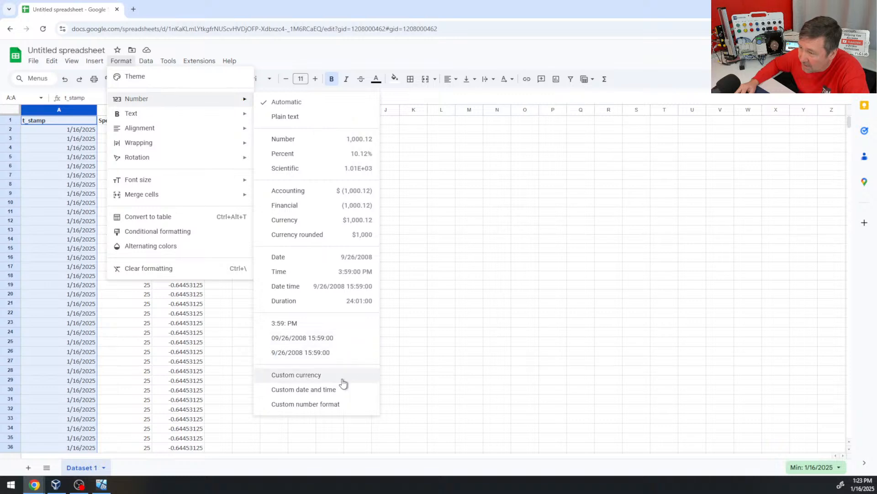
click(334, 339)
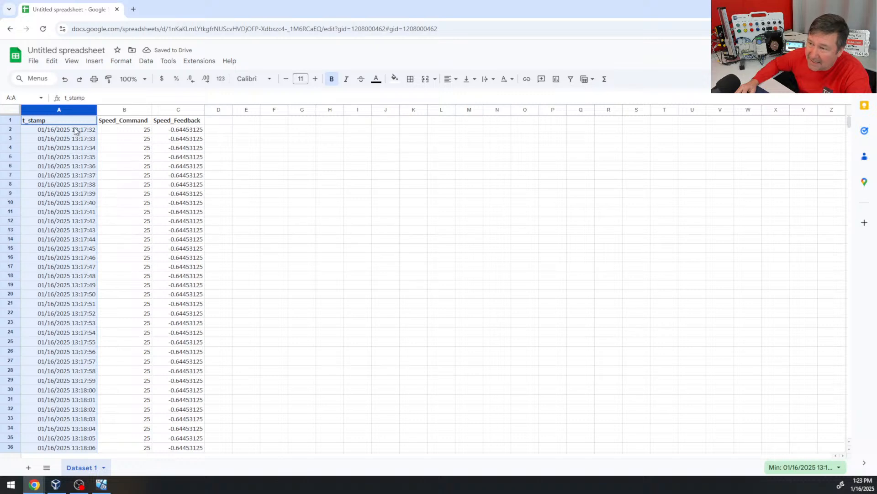
- Add a millisecond element to the t_stamp column's custom date and time format, and widen the column to fit
click(120, 61)
mouse_move(143, 60)
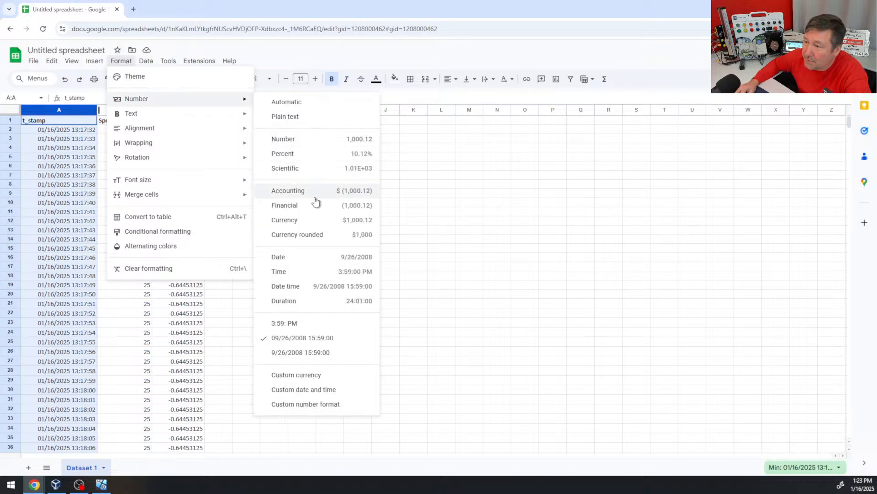
click(329, 391)
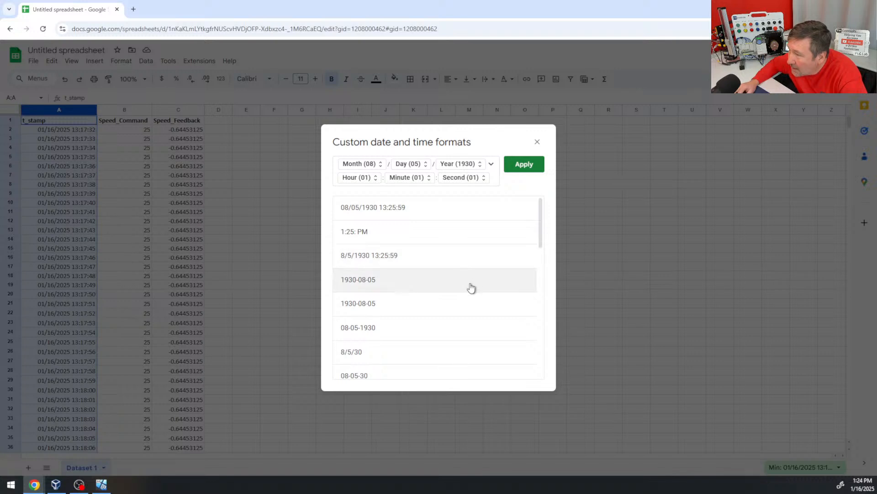
click(491, 166)
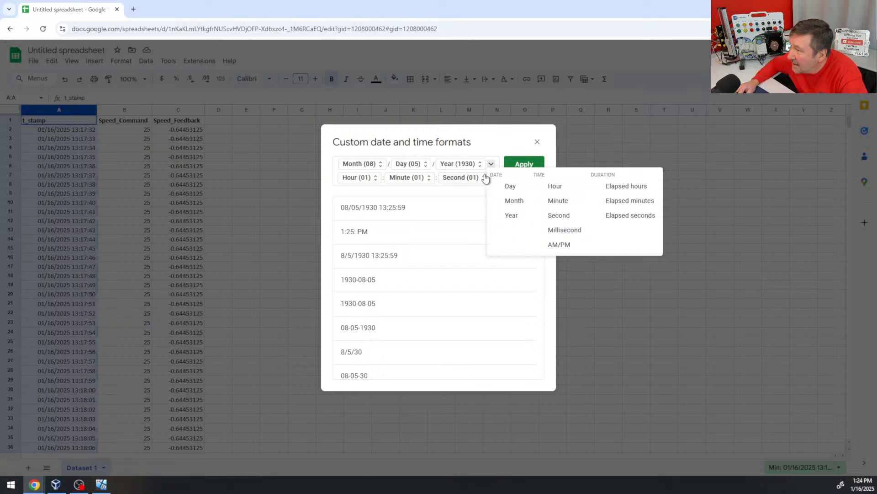
click(582, 230)
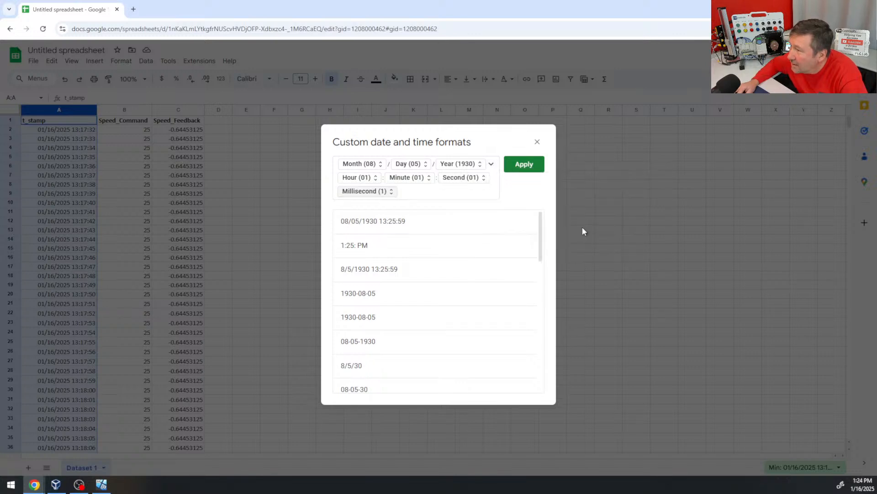
click(523, 165)
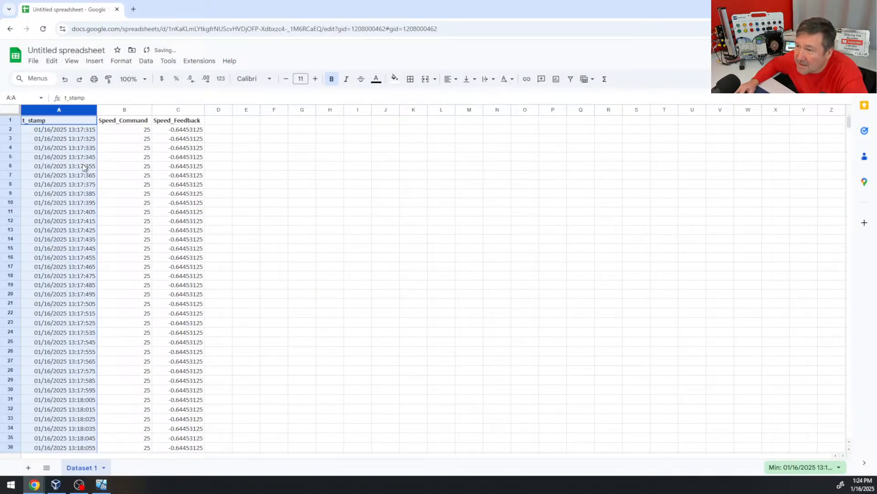
drag(98, 110, 110, 110)
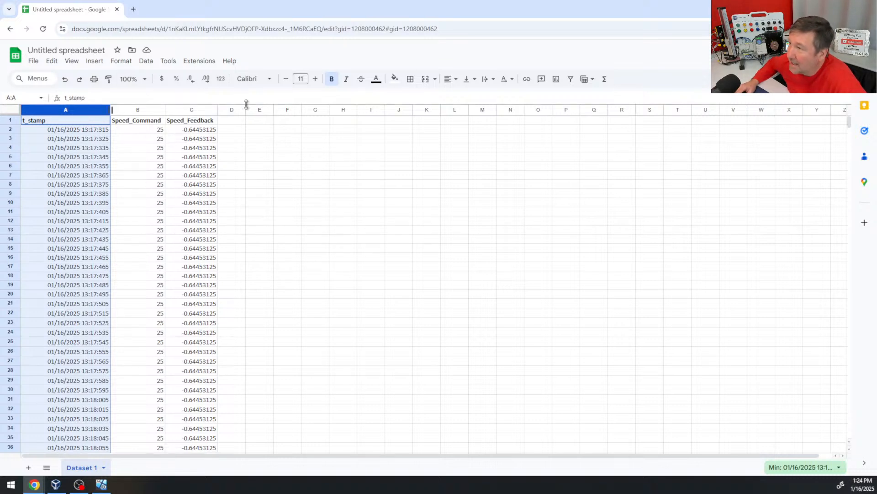
- Insert a line chart from all the data in A1:C301 and move it clear of the data columns
click(82, 157)
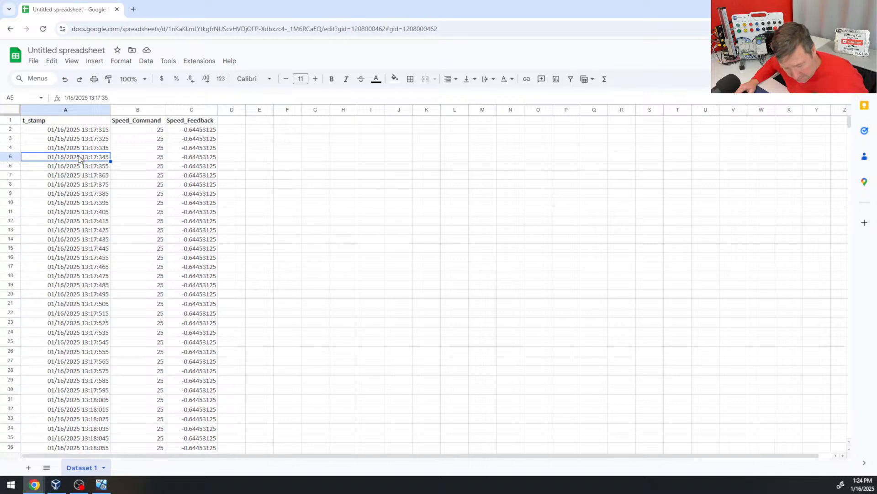
key(ctrl+a)
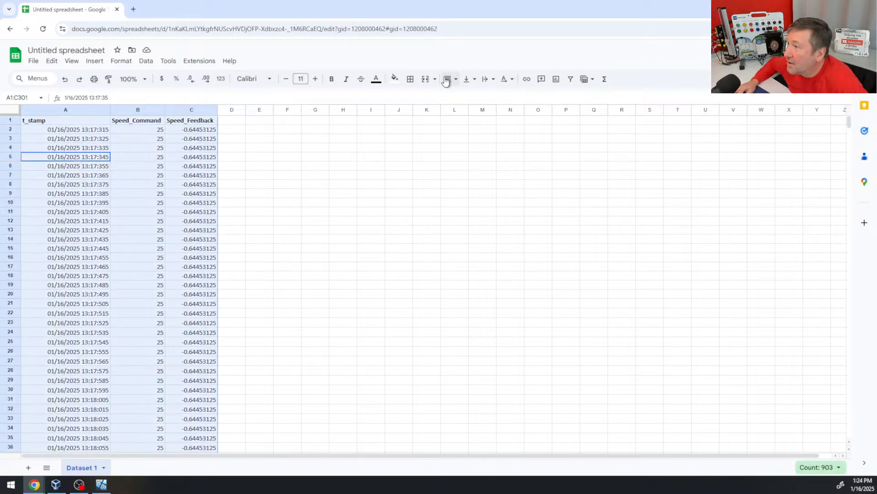
click(557, 82)
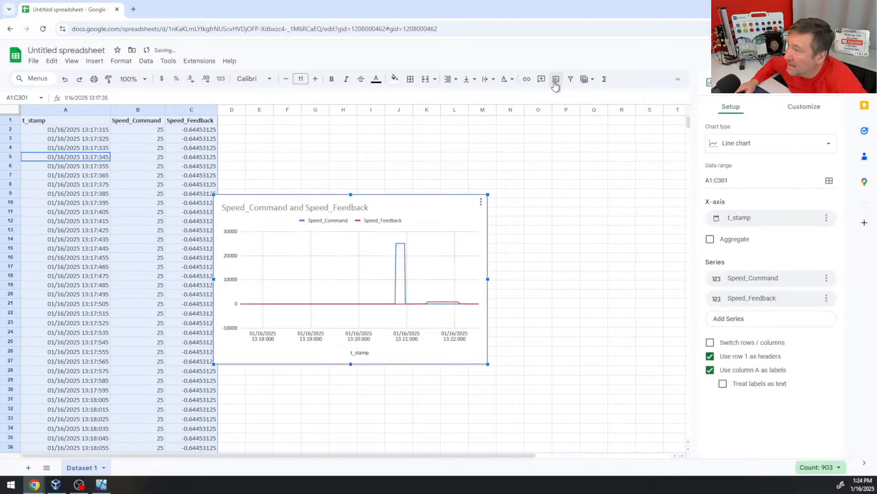
drag(299, 242, 395, 188)
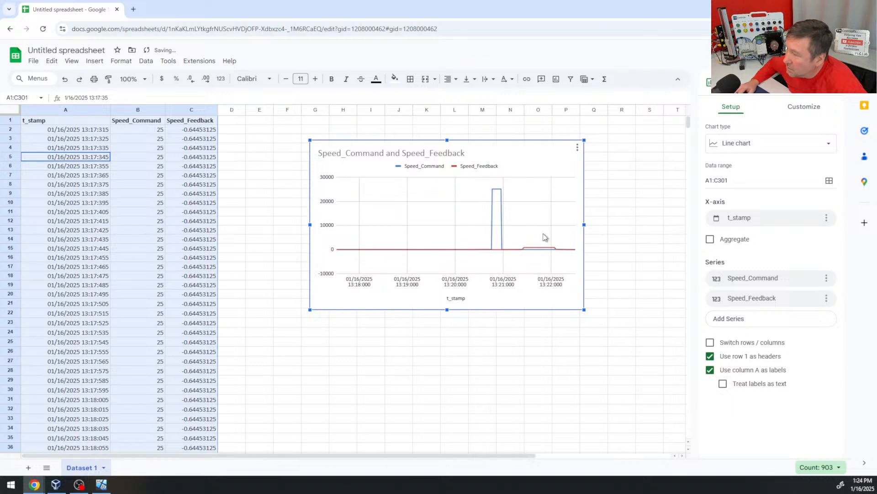
- Trace the Speed_Command spike from the chart to its source data and delete rows 197 to 208 containing the 25100 values
click(500, 189)
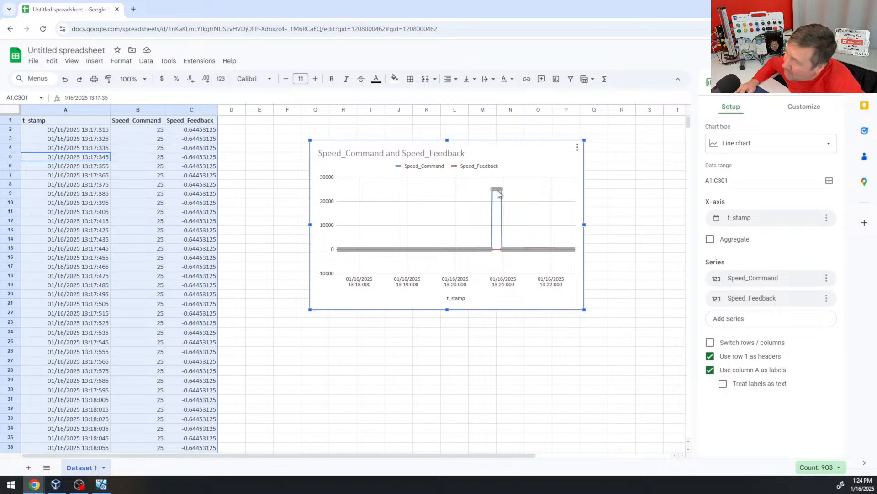
double_click(498, 192)
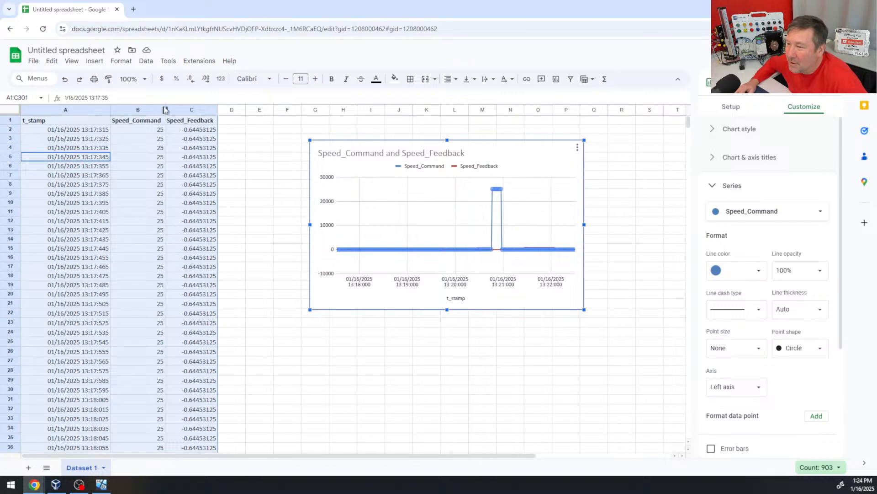
scroll(136, 204, down, 20)
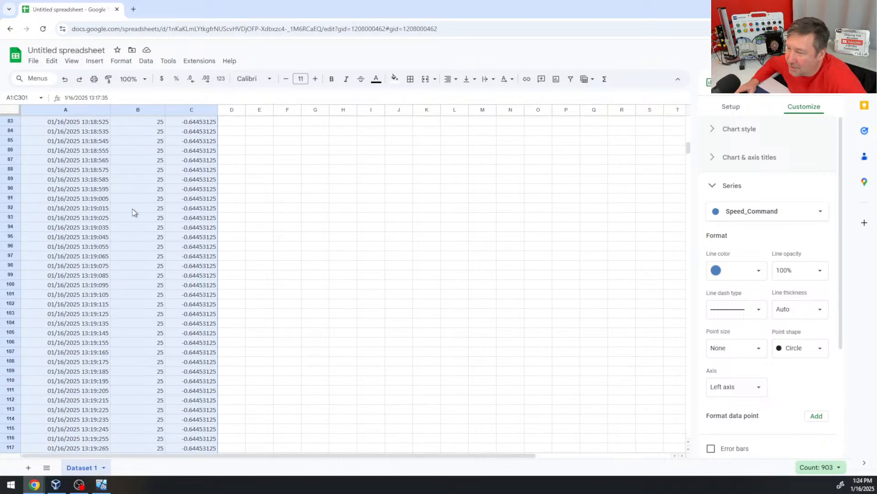
scroll(130, 213, down, 10)
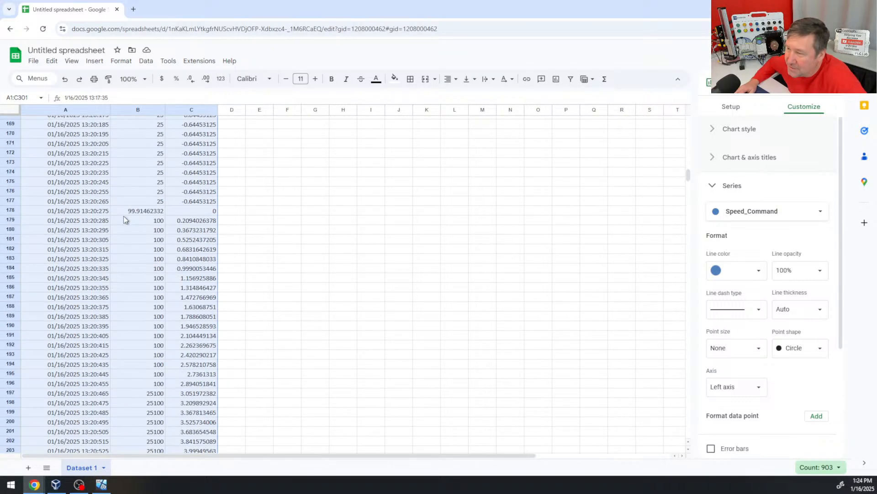
scroll(143, 248, down, 3)
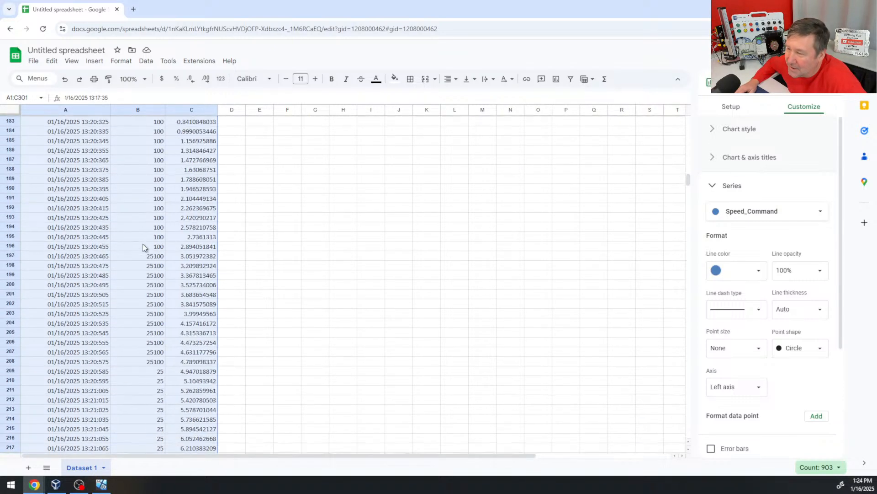
click(127, 363)
drag(4, 366, 3, 256)
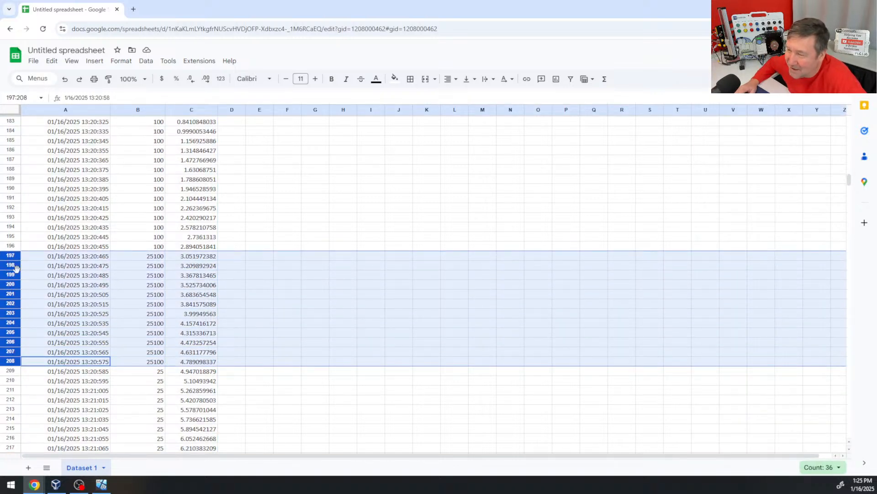
right_click(10, 264)
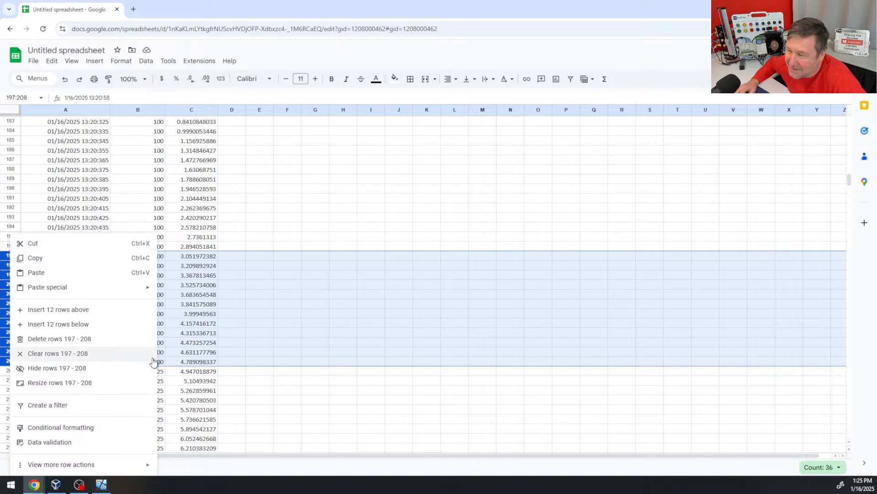
click(67, 339)
- Return to the start of the sheet and select the Speed_Command and Speed_Feedback chart to review the cleaned trend
scroll(215, 334, down, 5)
scroll(130, 433, up, 15)
scroll(138, 441, up, 20)
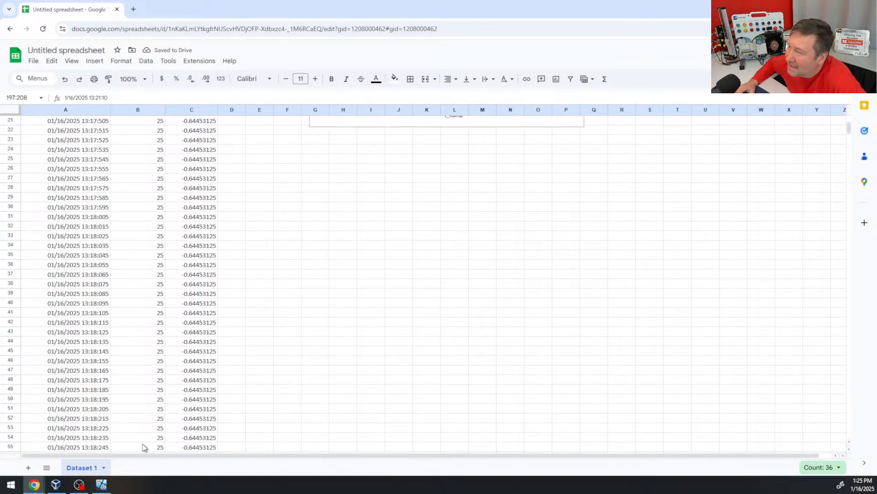
click(651, 277)
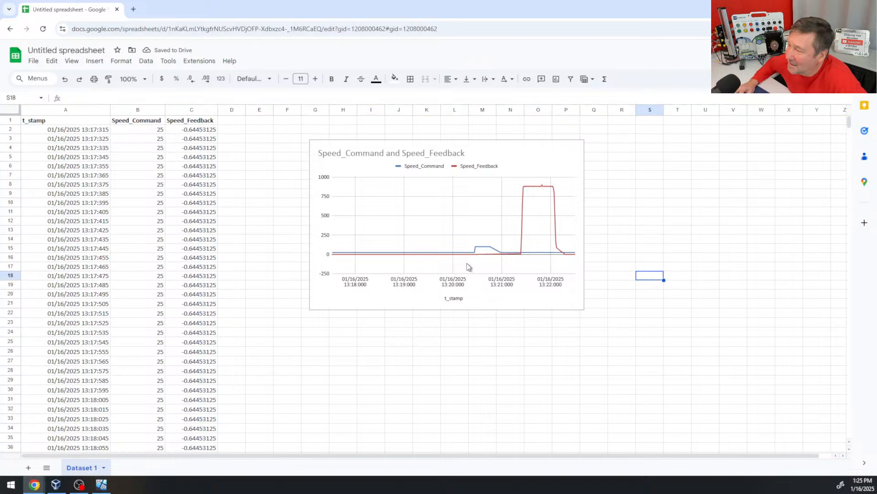
click(440, 218)
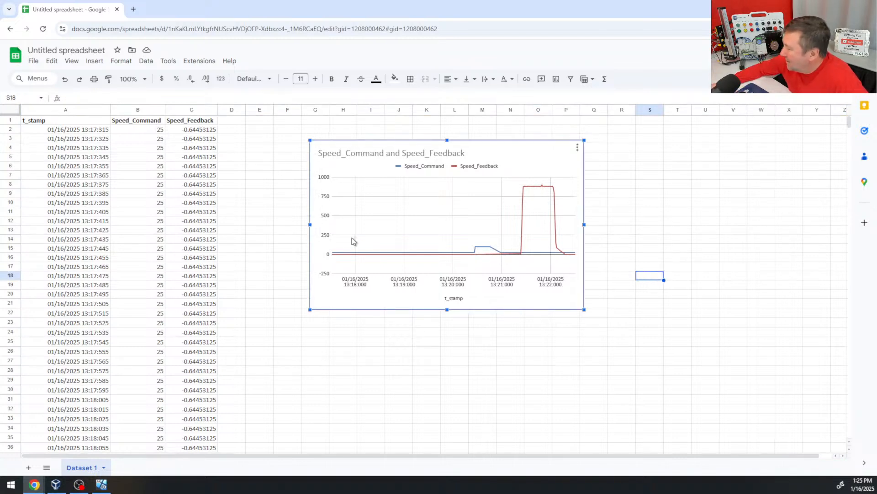